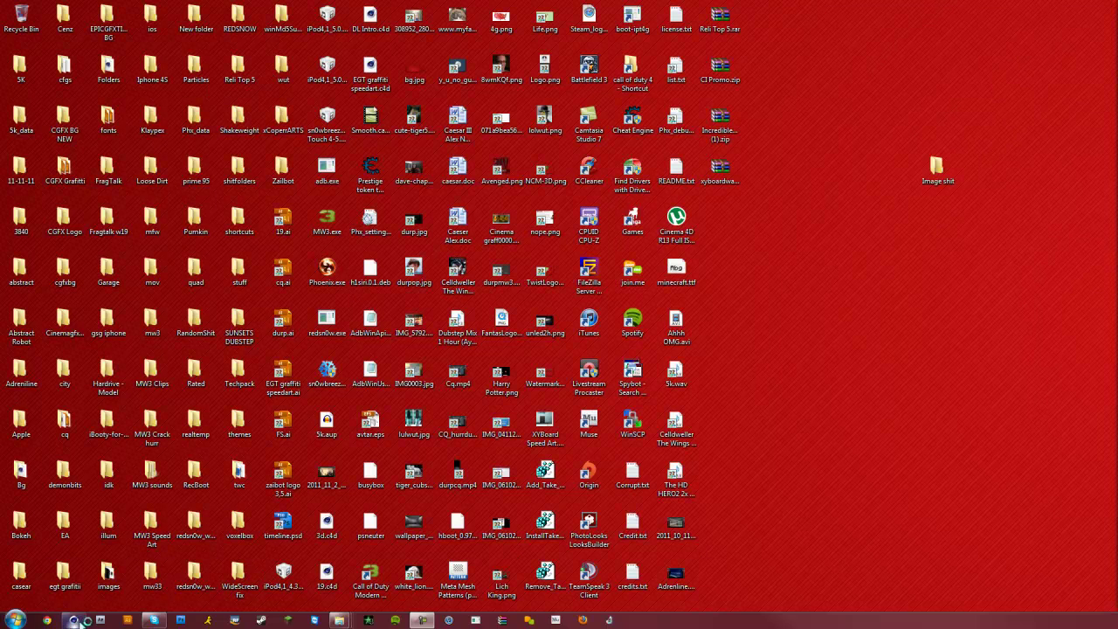
Launch Cinema 4D R13 from the Windows taskbar.
click(75, 620)
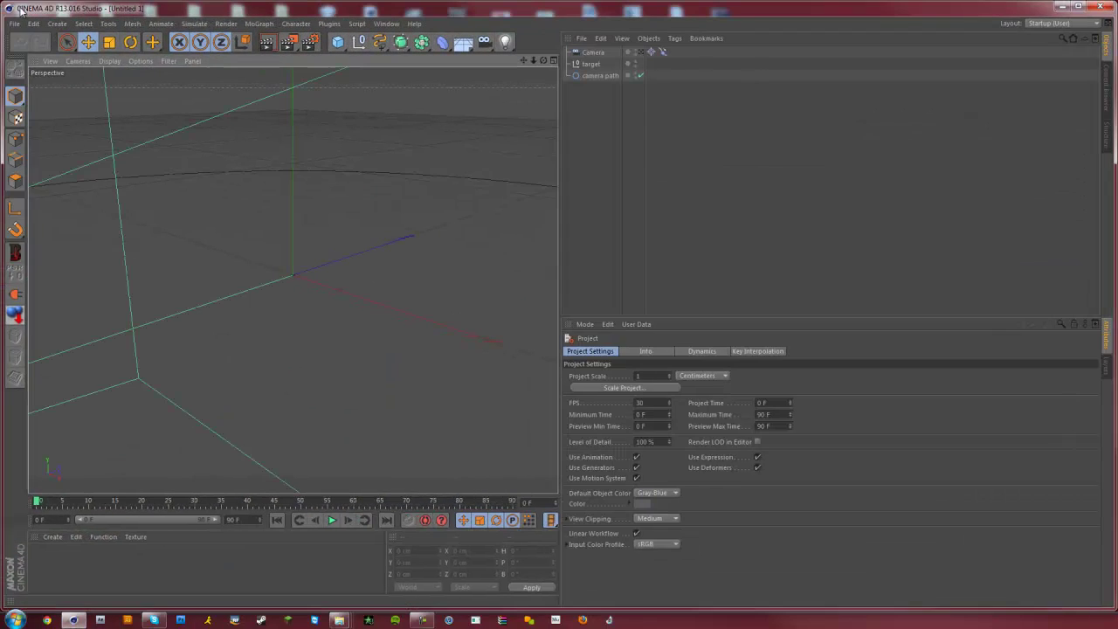
Widen the viewport, select then deselect the Camera, target and camera path, and show the primitives list.
drag(560, 138, 790, 160)
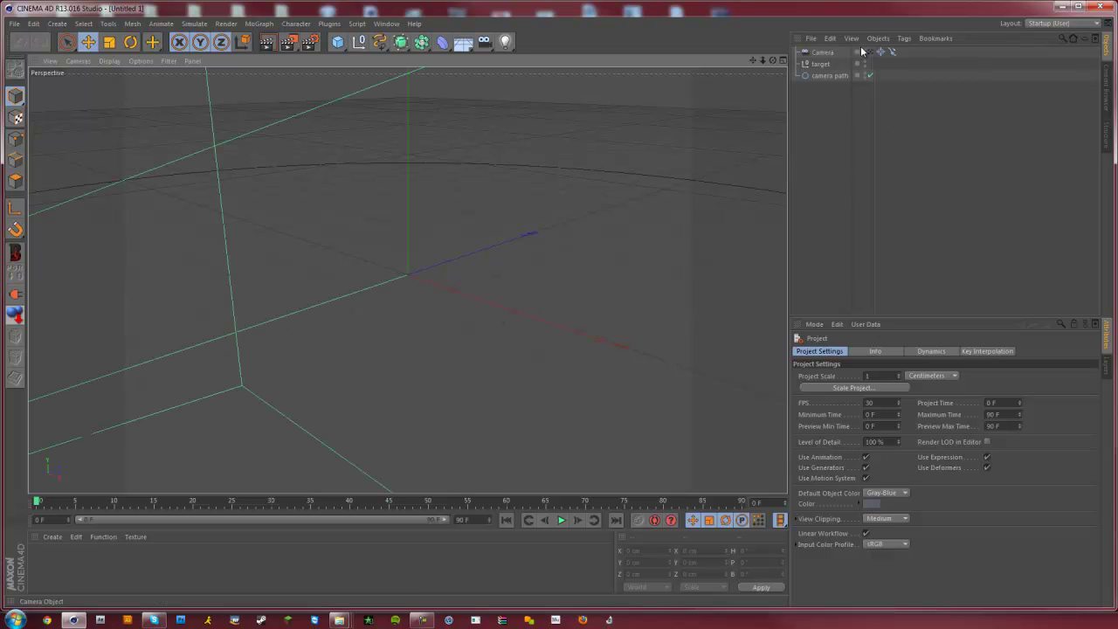
click(821, 52)
click(836, 142)
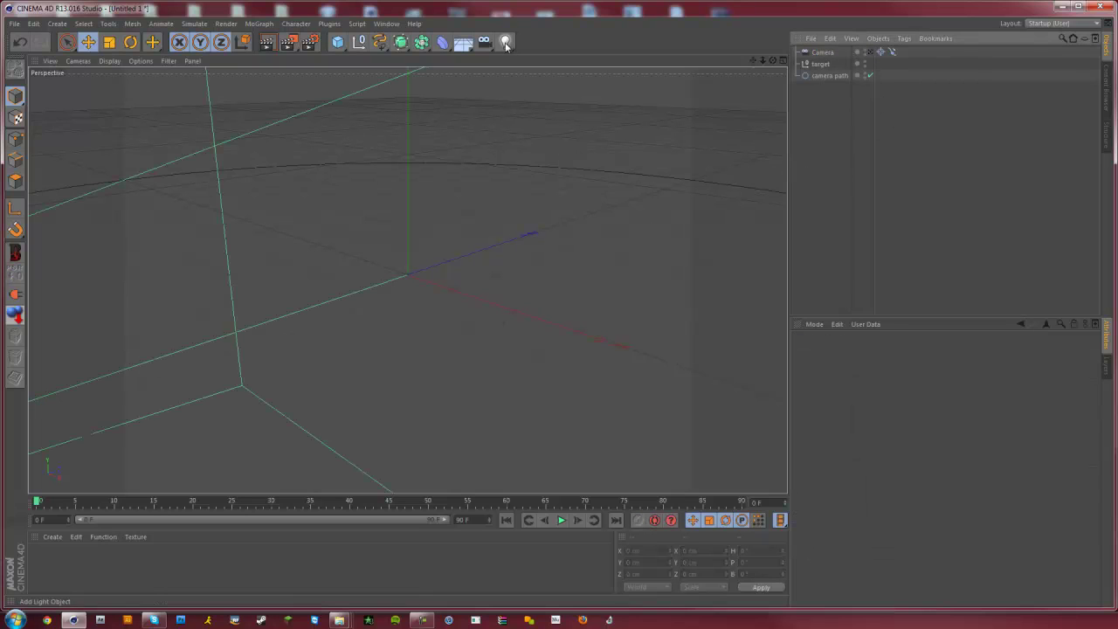
drag(848, 135, 794, 47)
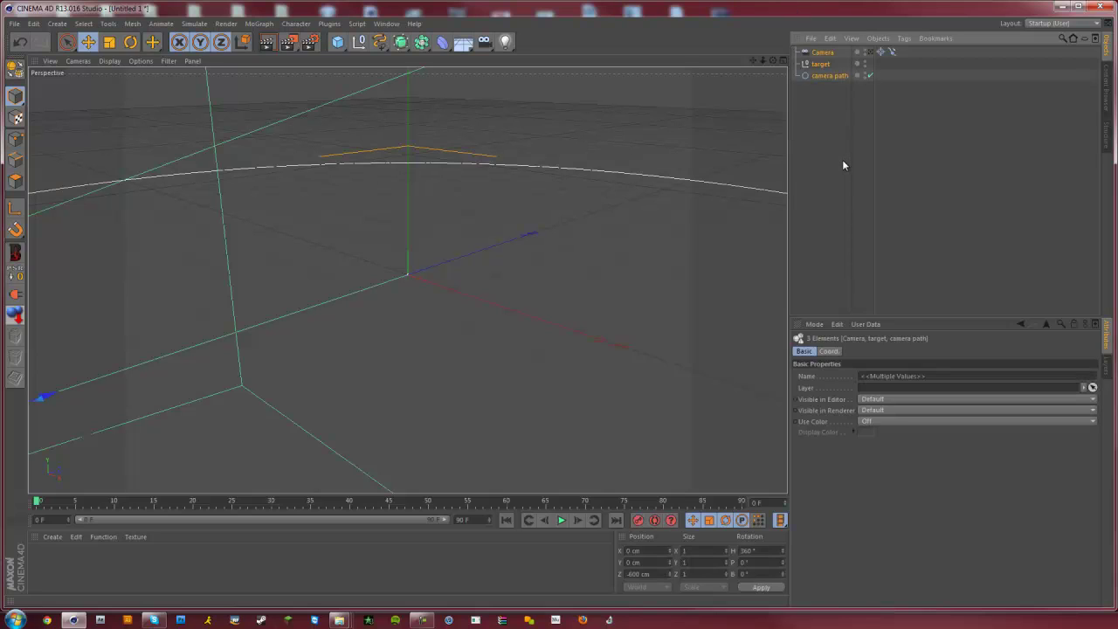
click(854, 185)
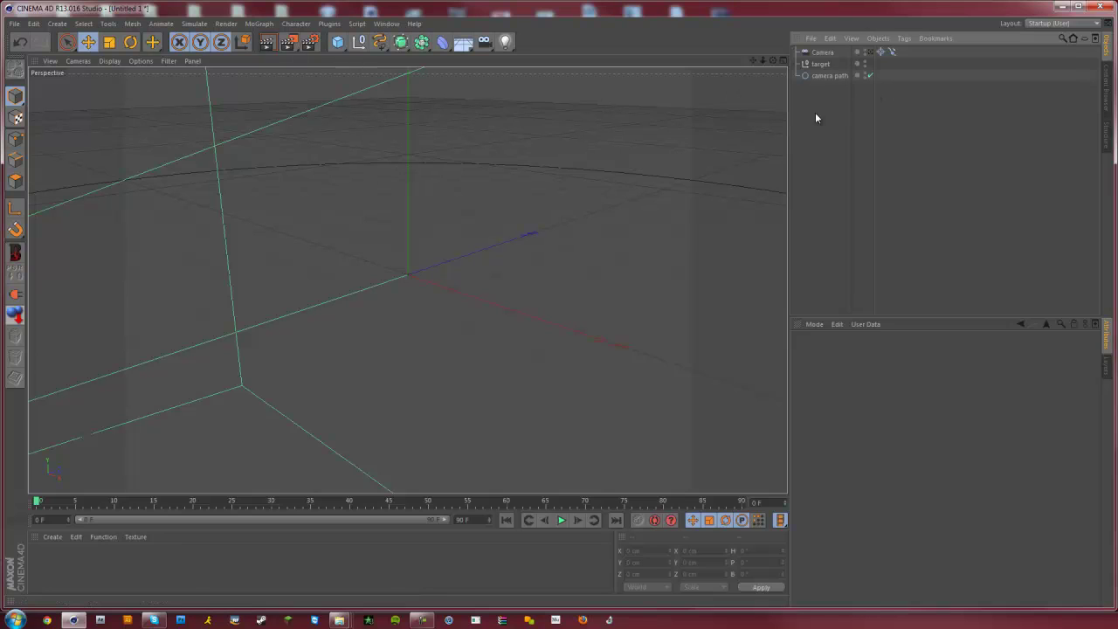
click(338, 41)
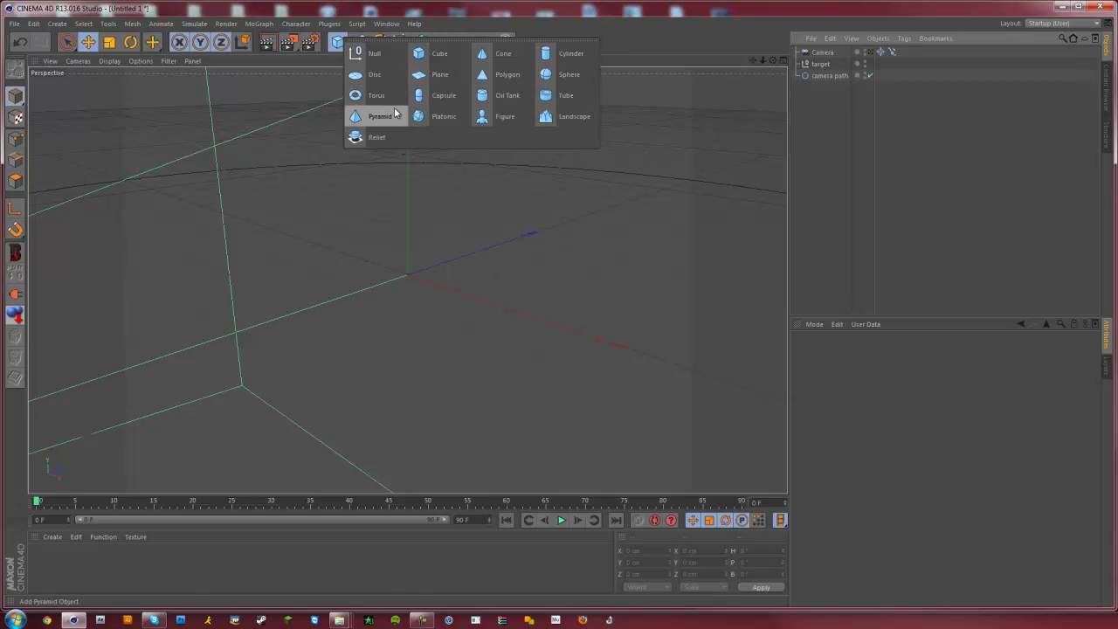
Add a Pyramid and a MoGraph Cloner, and make the Pyramid a child of the Cloner.
click(368, 116)
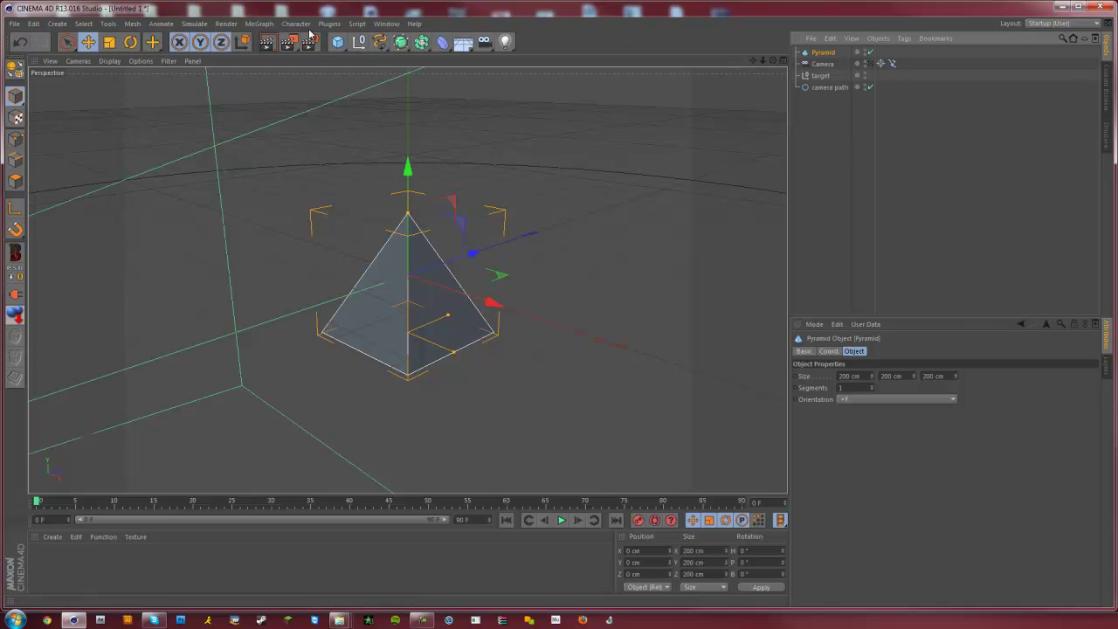
click(259, 24)
click(826, 58)
click(259, 23)
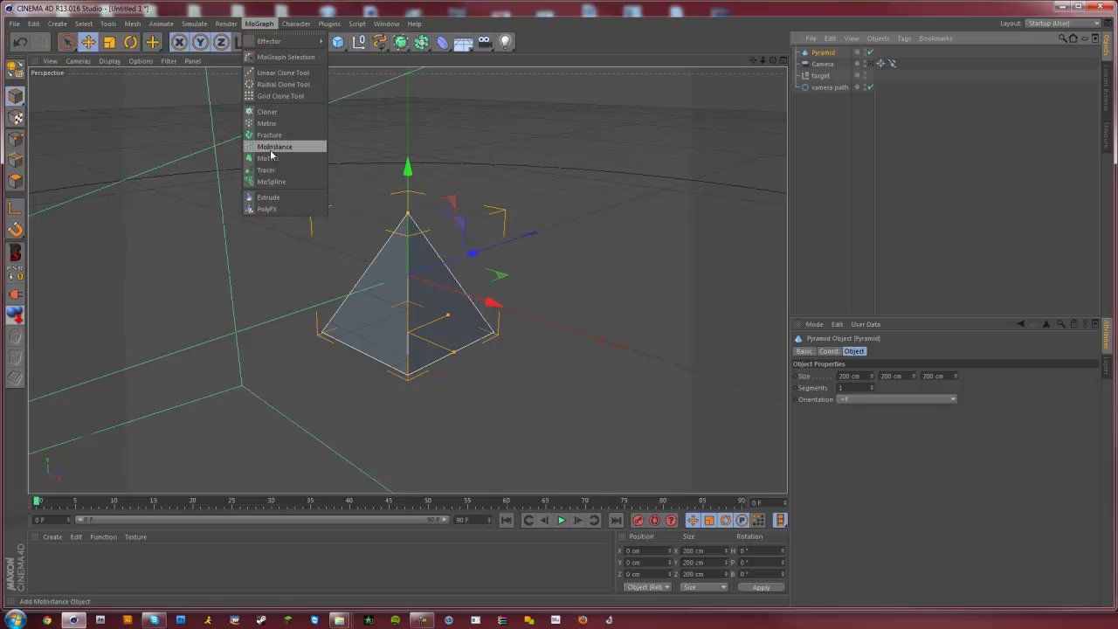
click(268, 112)
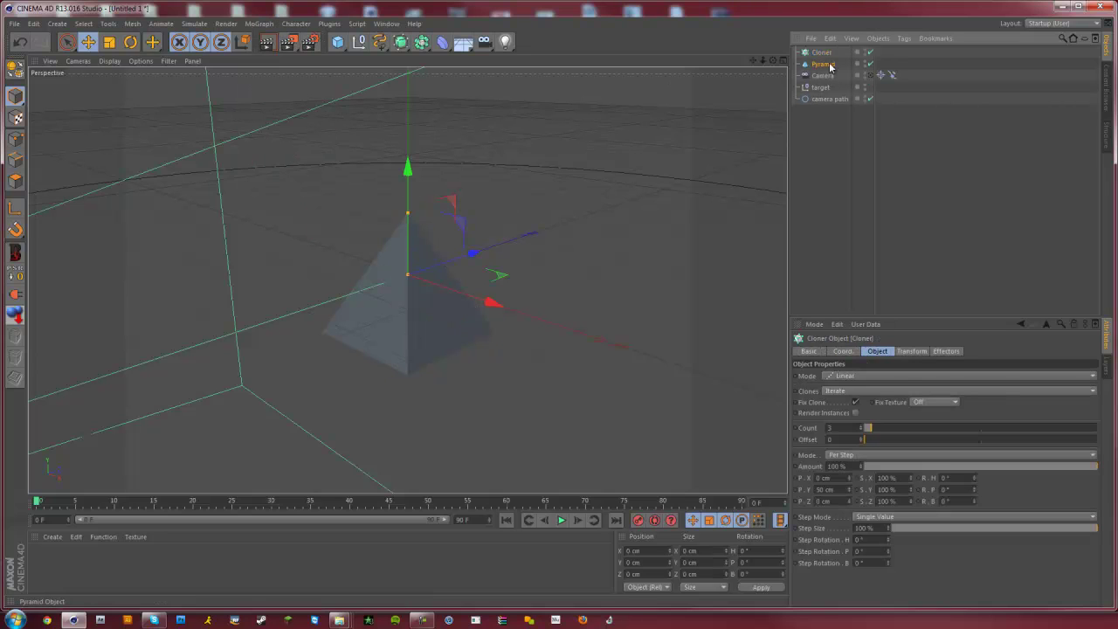
drag(818, 55, 817, 56)
click(797, 53)
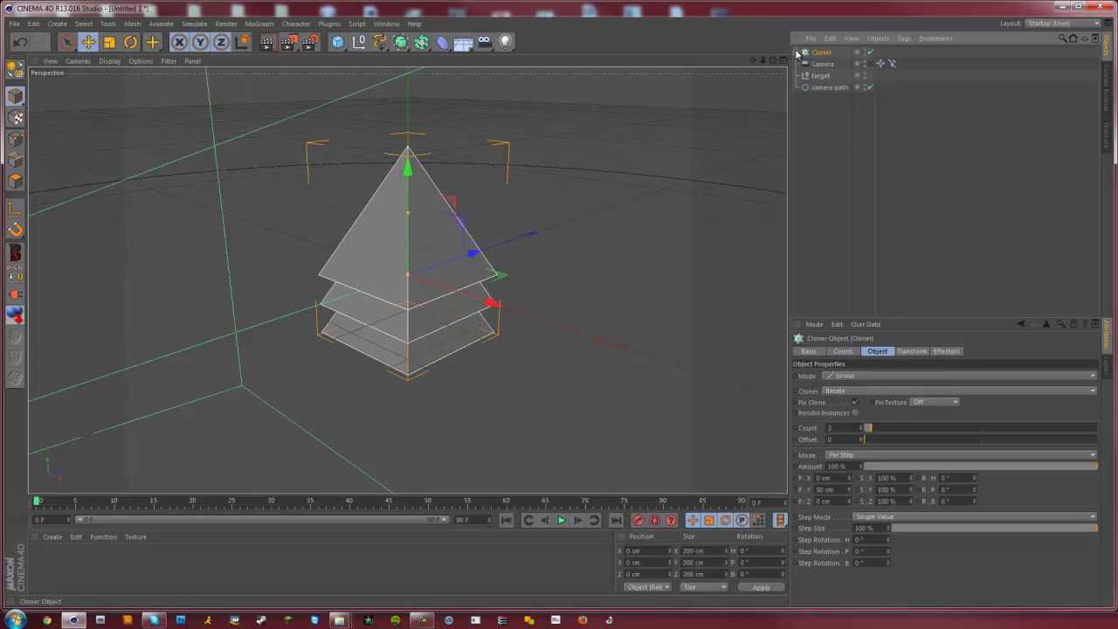
Switch the Cloner to Grid Array mode with a single layer of pyramids.
click(865, 379)
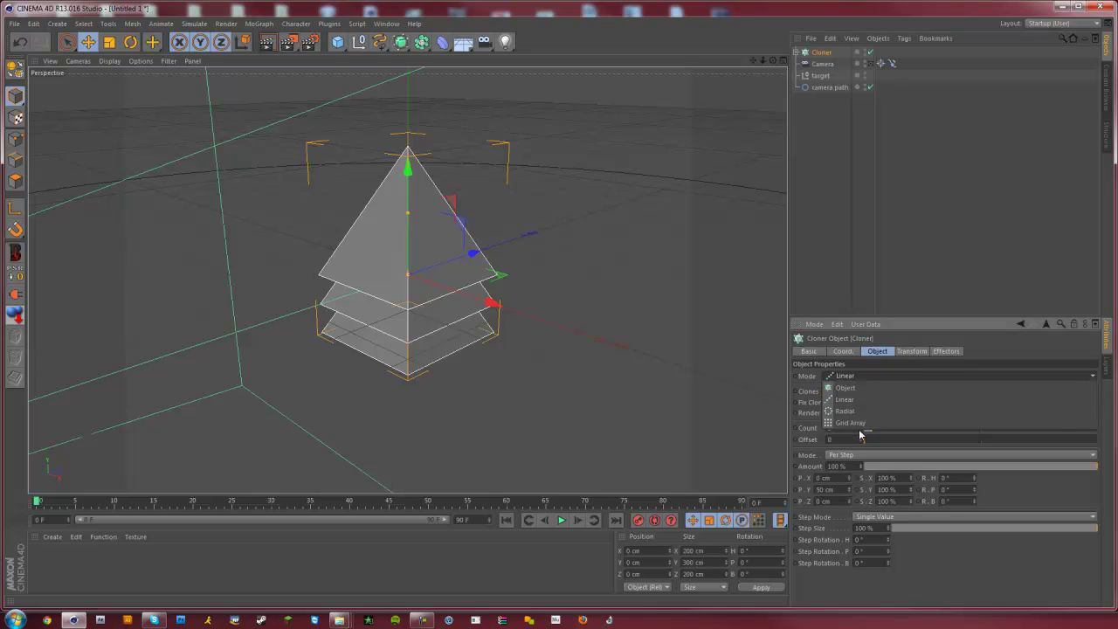
click(864, 433)
drag(898, 430, 900, 434)
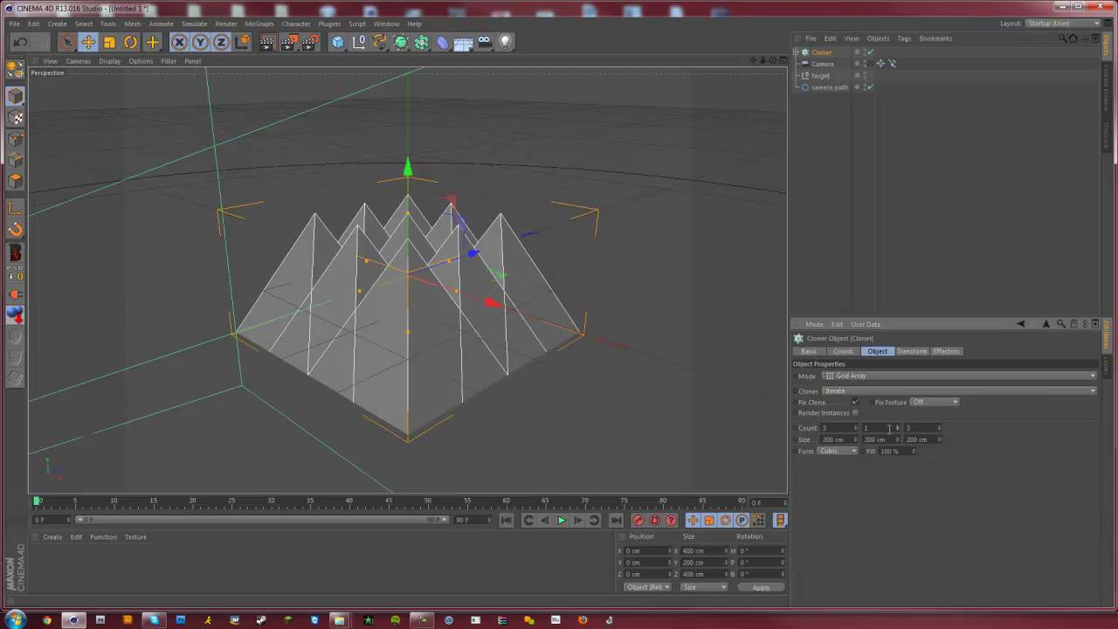
middle_click(603, 405)
middle_click(604, 405)
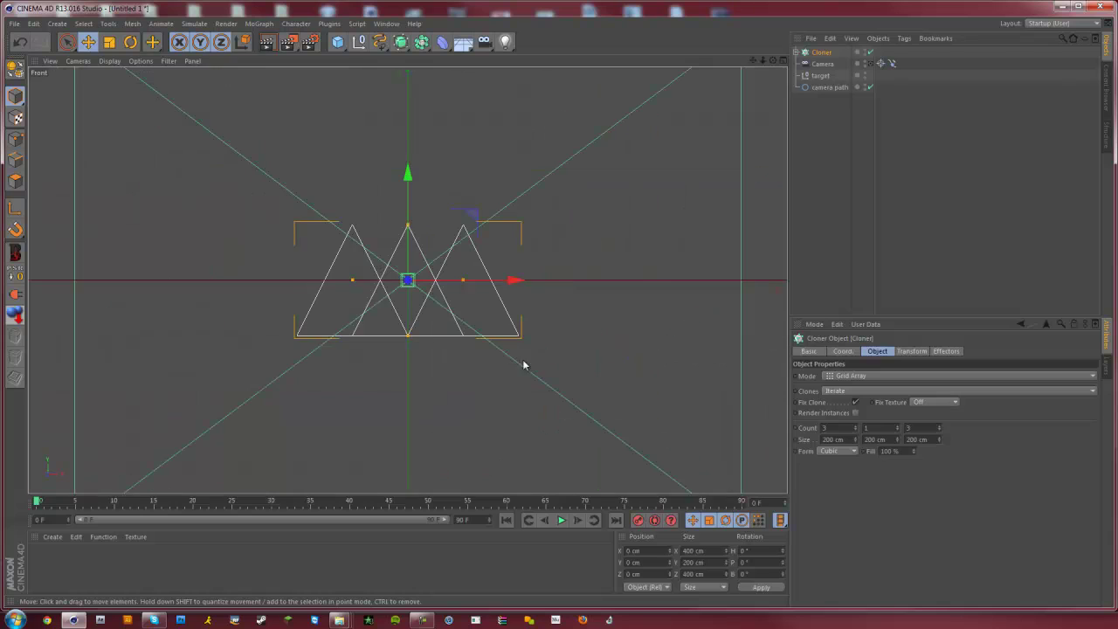
Set the grid clone count to 4 along X and 4 along Z.
double_click(826, 427)
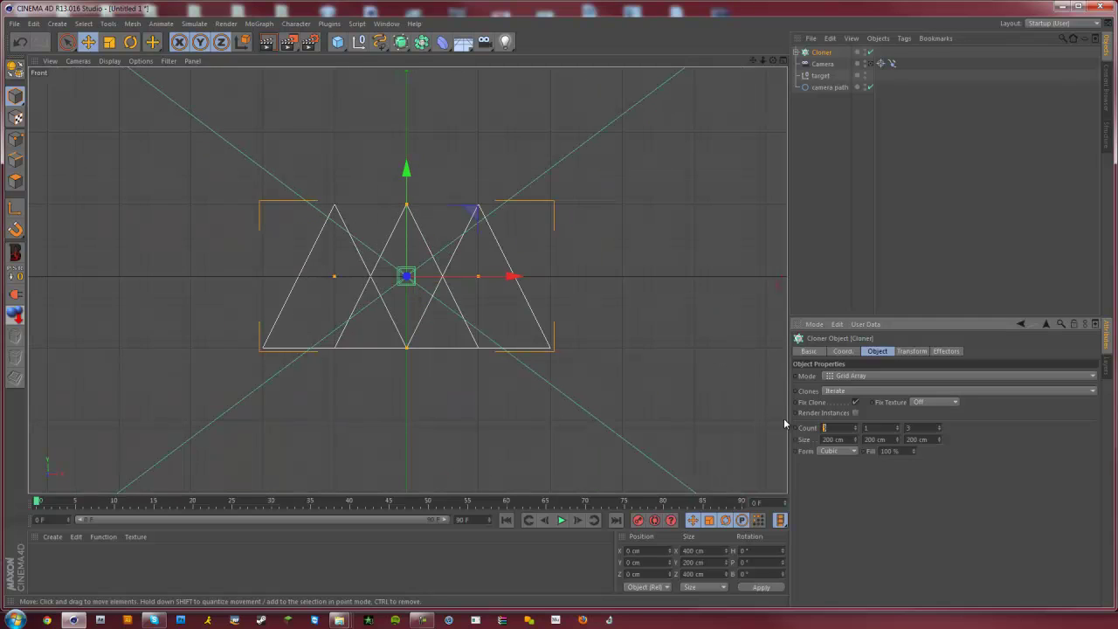
text(4)
key(Tab)
key(Tab)
text(4)
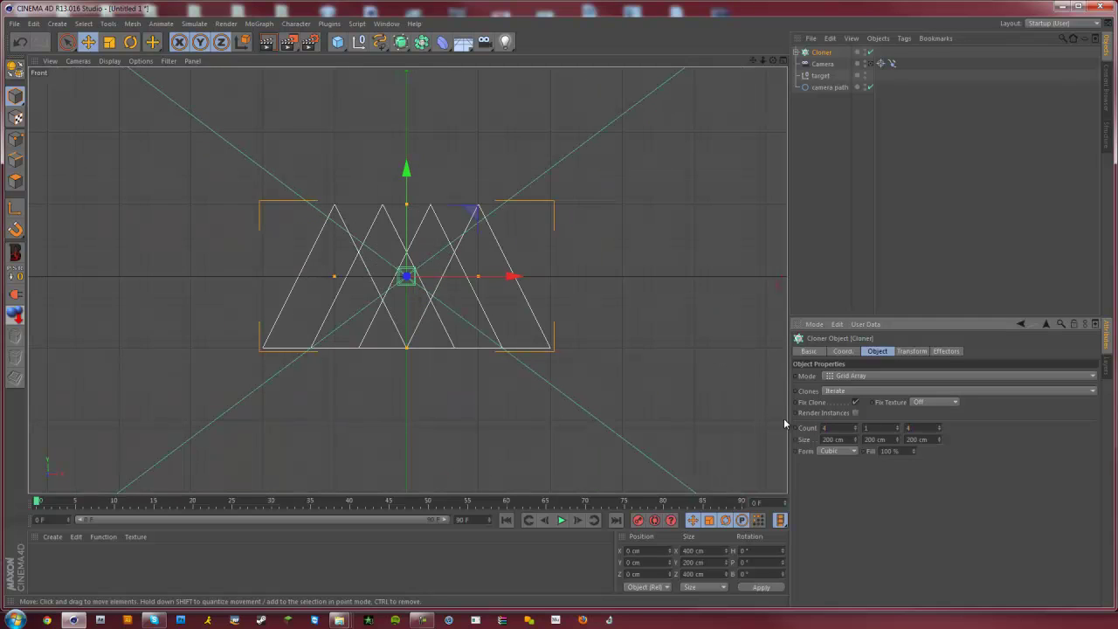
middle_click(357, 248)
middle_click(568, 365)
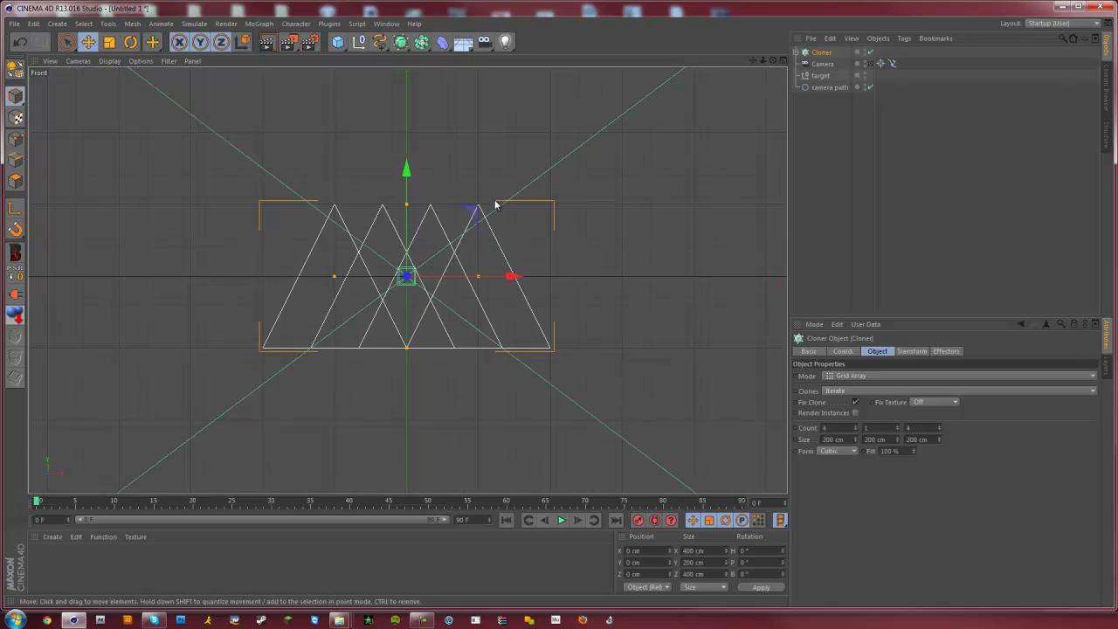
middle_click(433, 272)
middle_click(577, 189)
Set the grid size to 610 × 200 × 610 cm and return to the perspective view.
drag(466, 284, 581, 295)
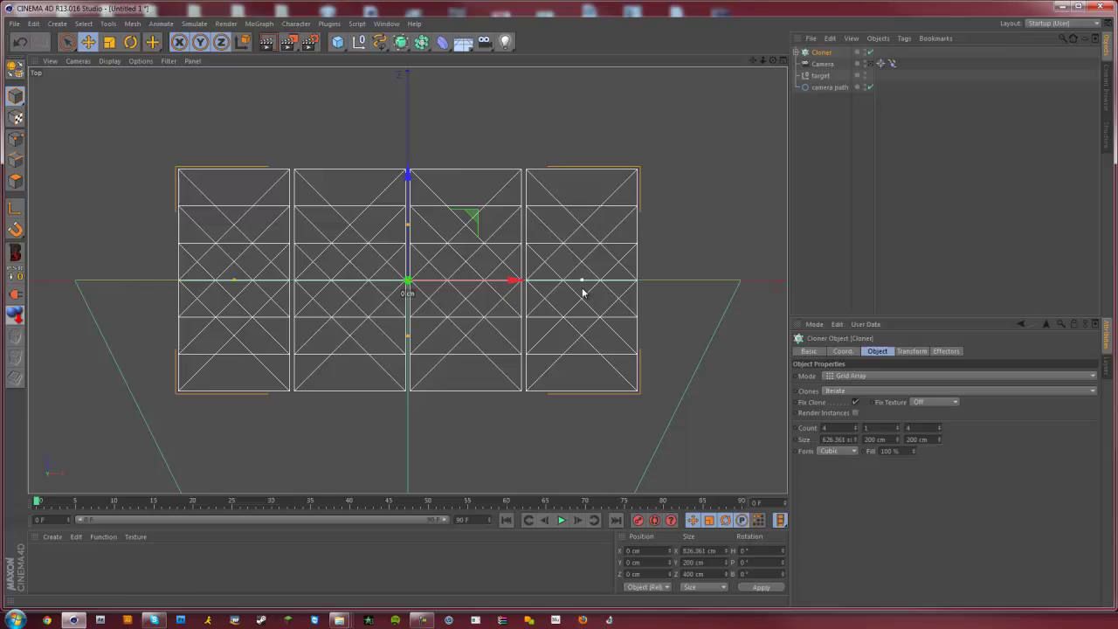
double_click(823, 440)
text(600)
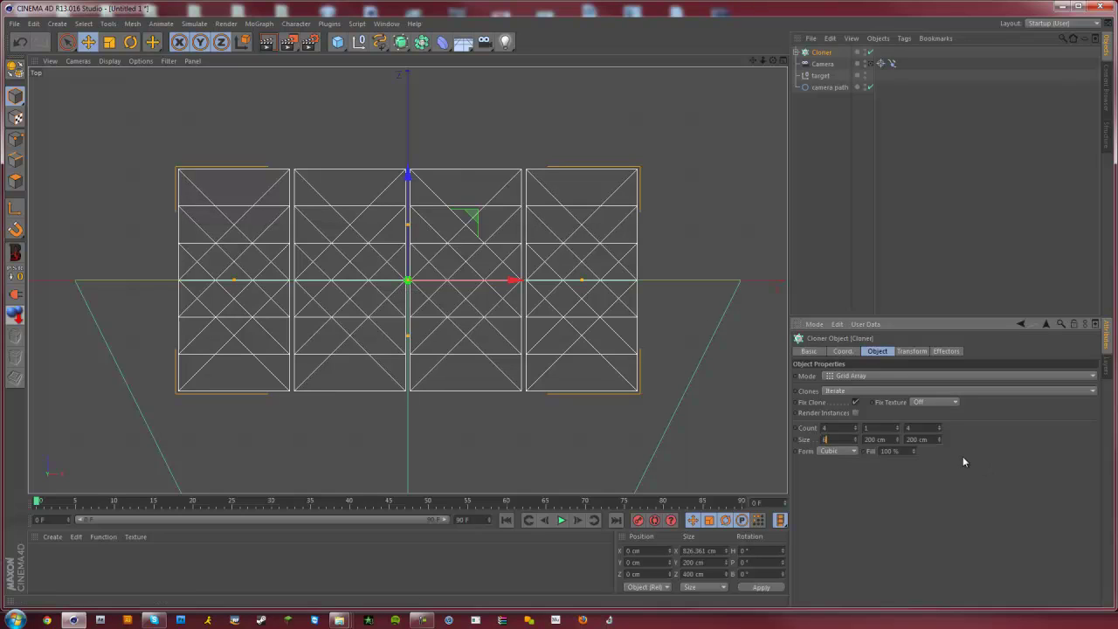
key(Return)
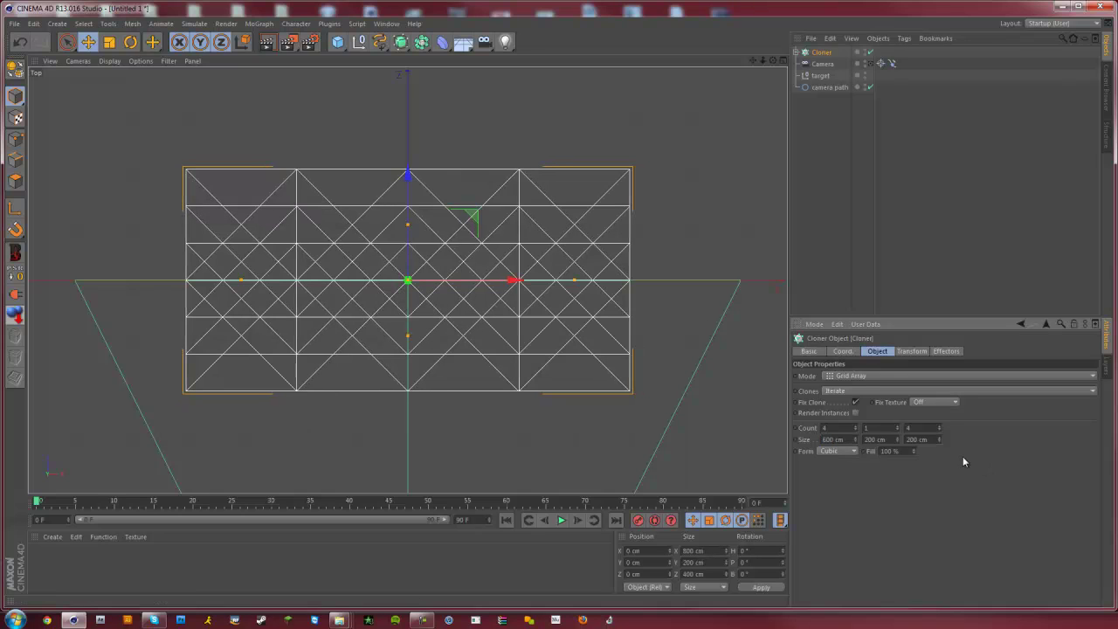
double_click(846, 439)
text(6)
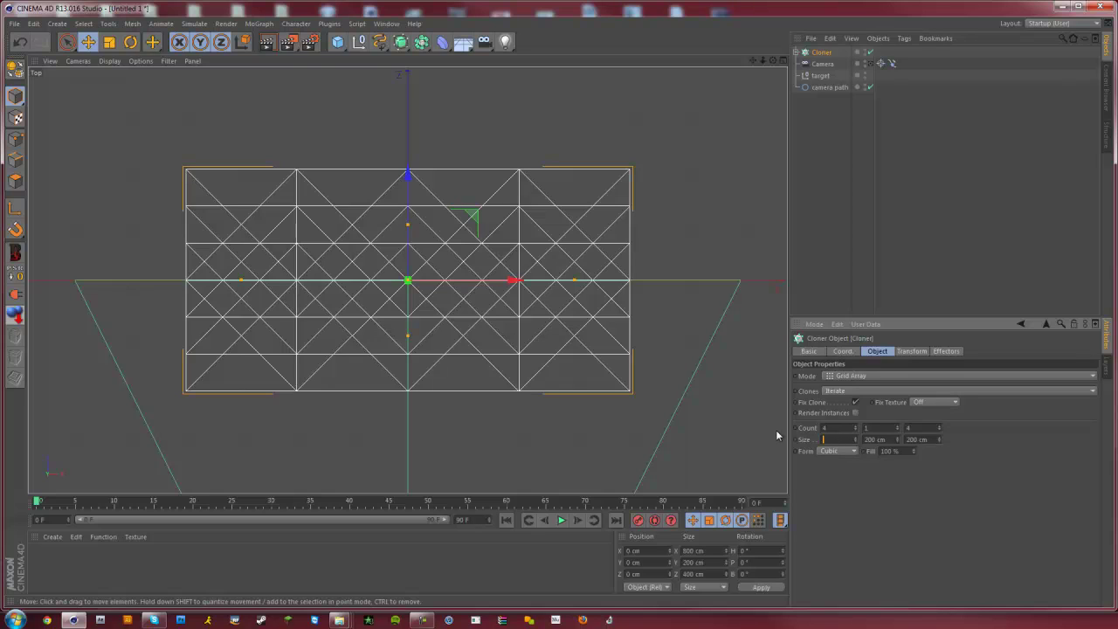
text(10)
key(Return)
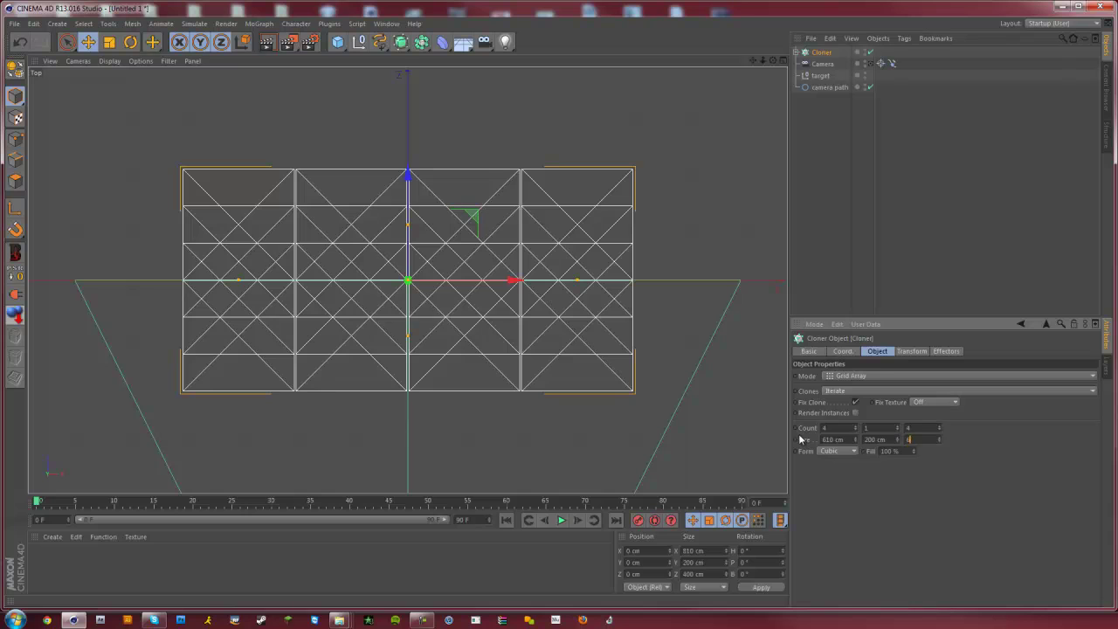
text(610)
key(Return)
key(F5)
key(F1)
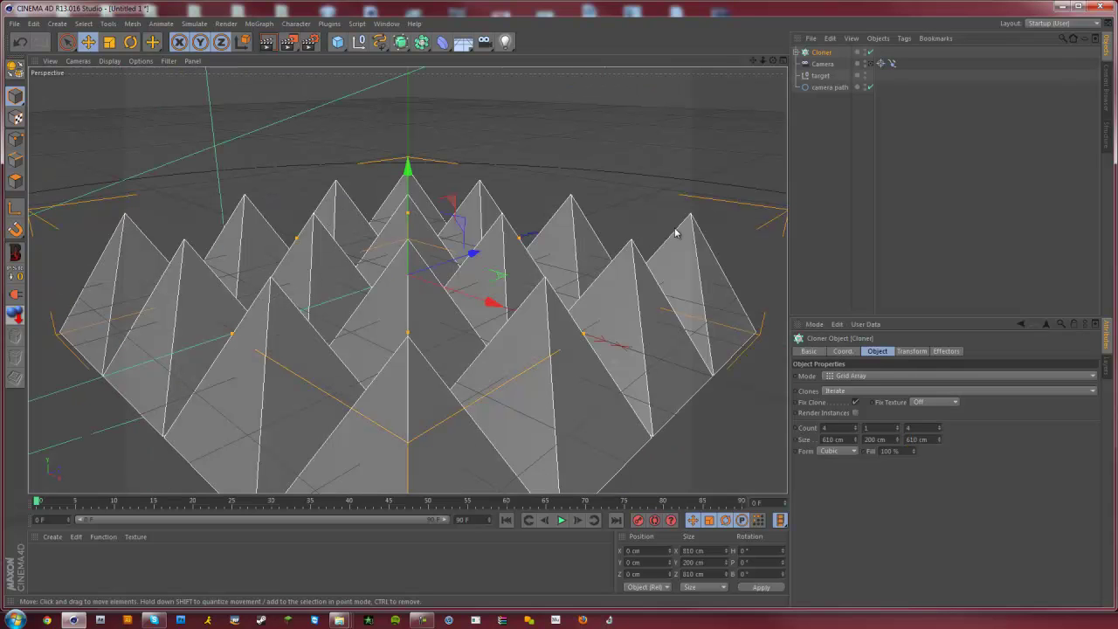
Start saving the scene with Ctrl+S and go to the Projects\TUTS folder.
key(ctrl+s)
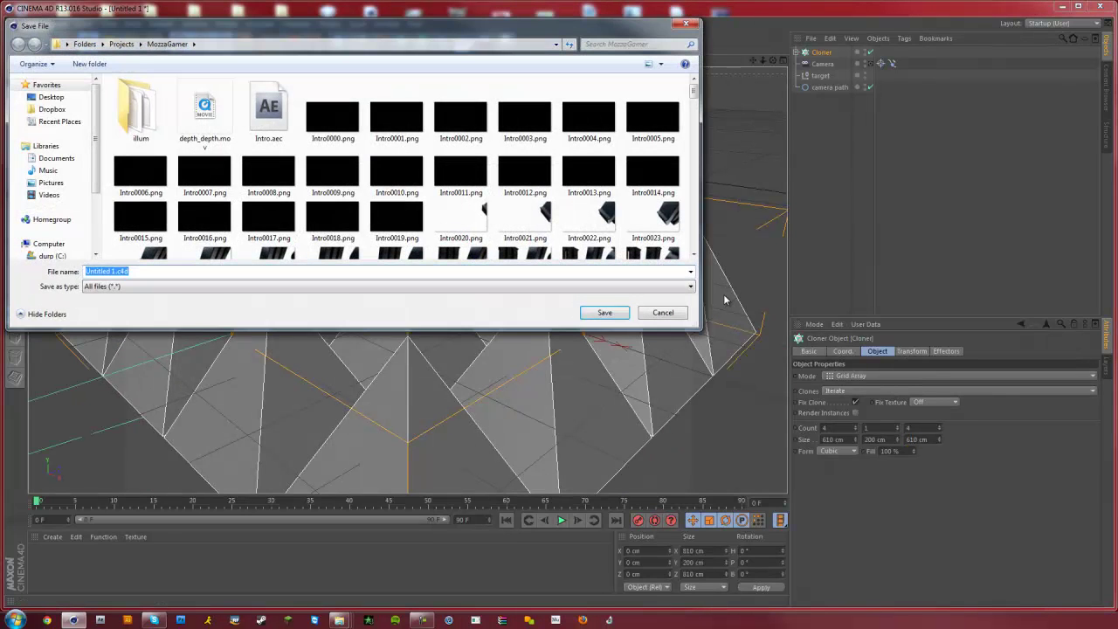
click(123, 45)
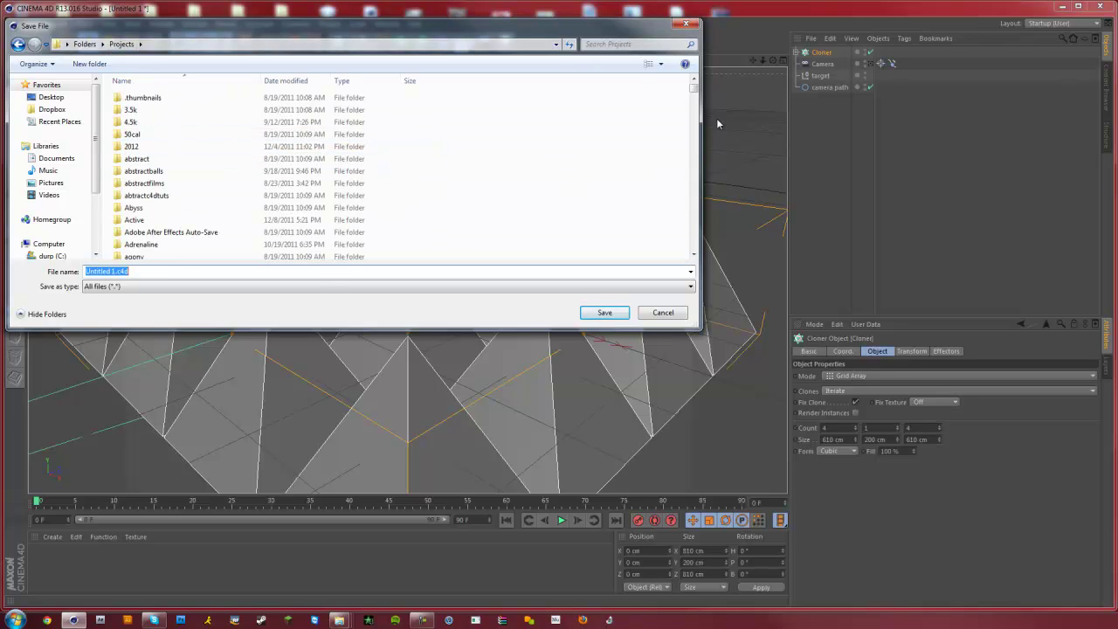
text(tut)
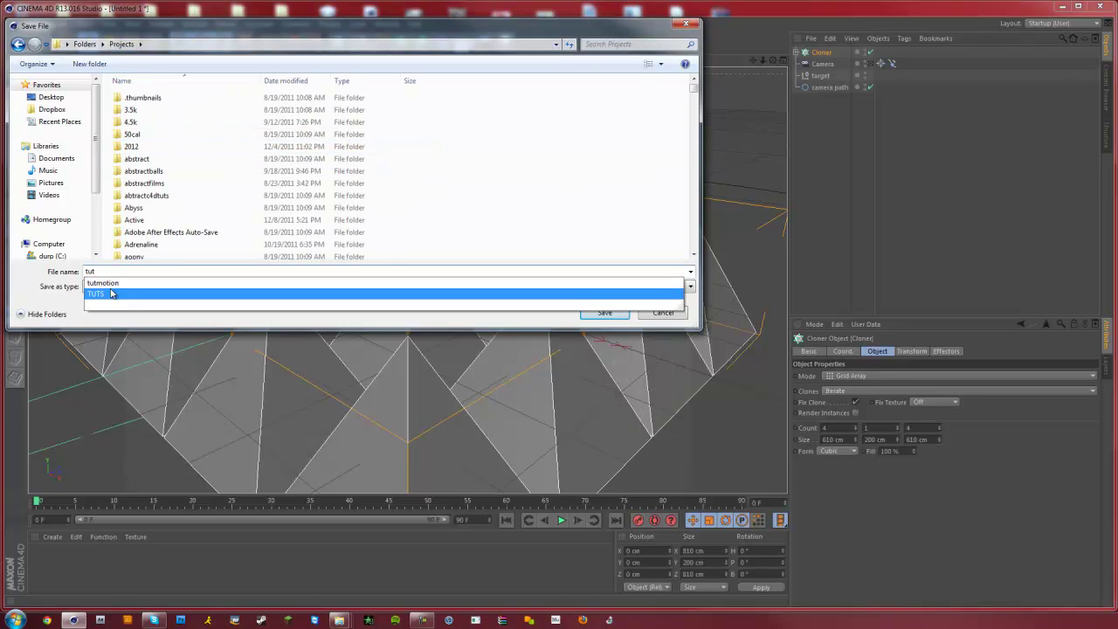
click(111, 293)
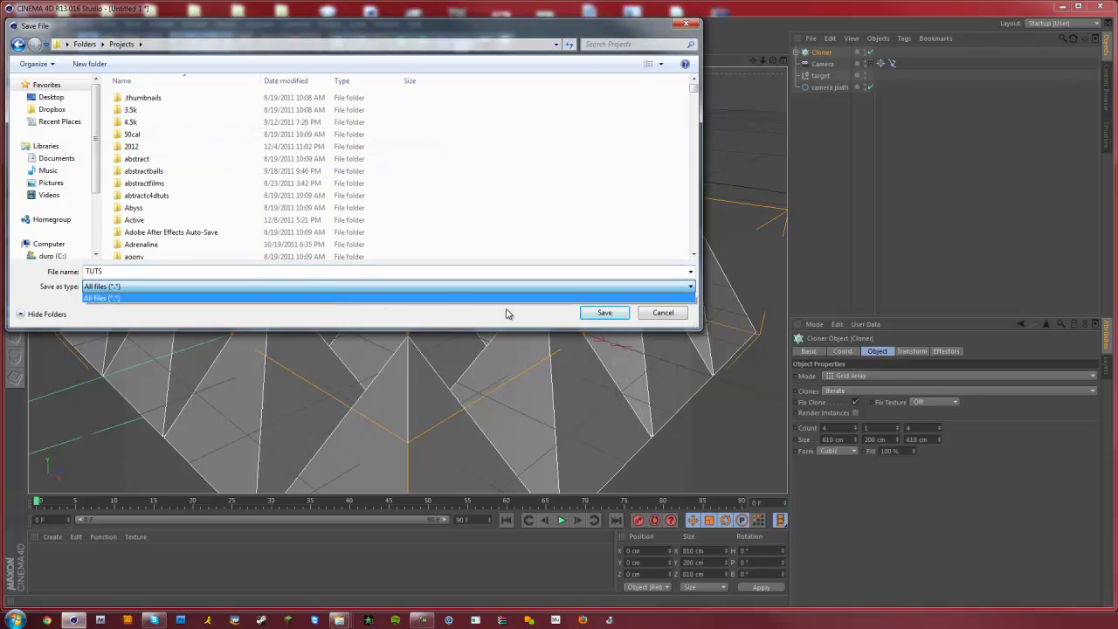
click(603, 314)
Create a new DOF folder in TUTS and save the scene there as DOF.c4d.
right_click(169, 211)
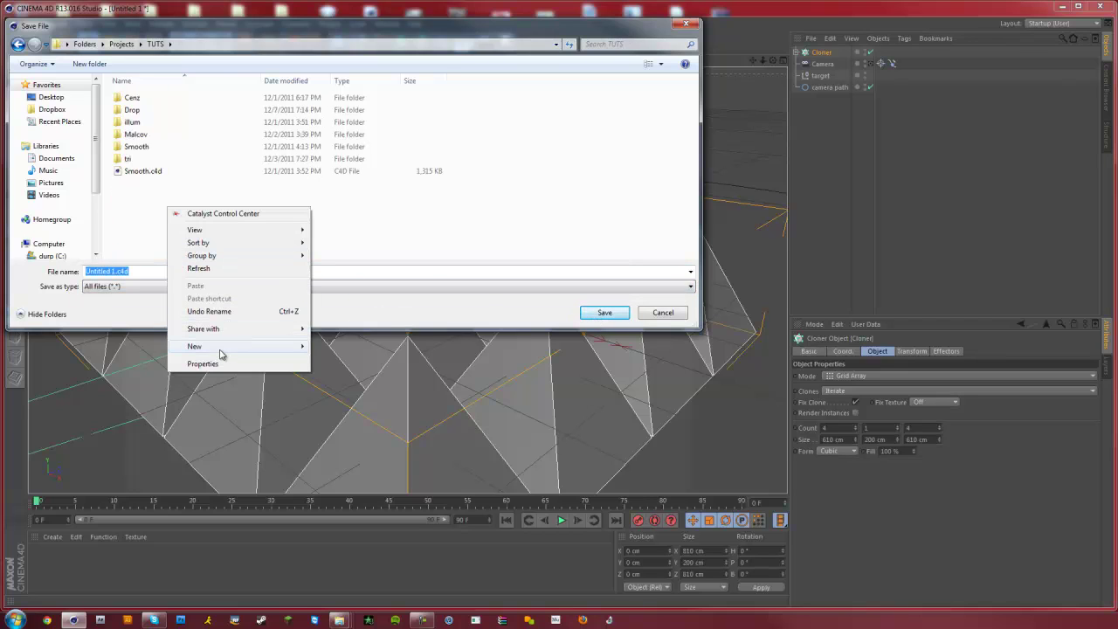
mouse_move(220, 348)
click(350, 347)
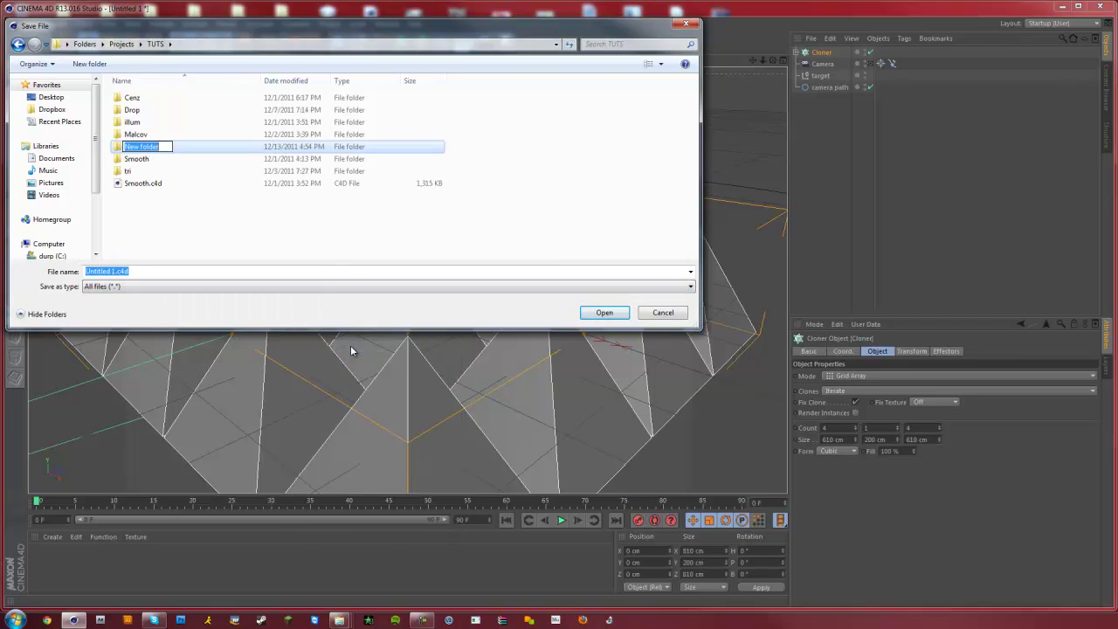
text(DOF)
key(Return)
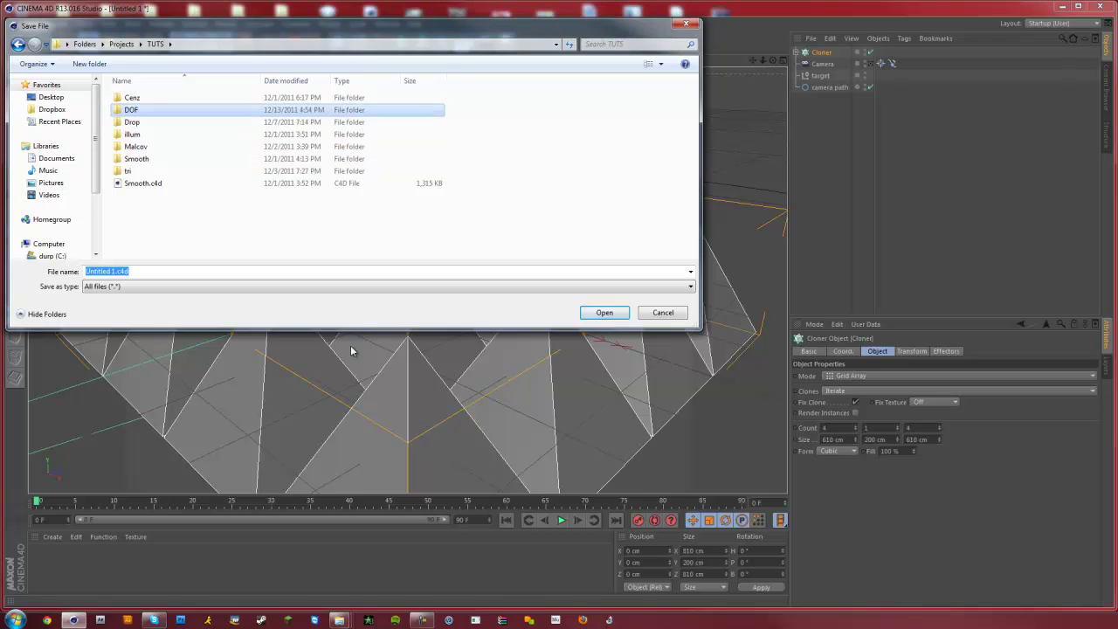
double_click(144, 113)
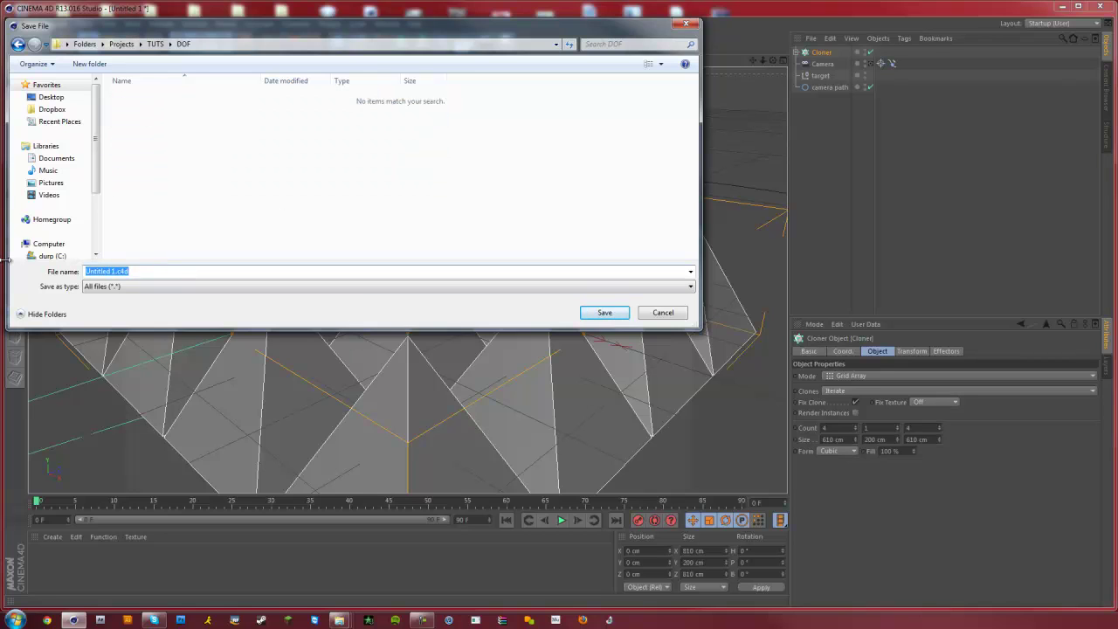
text(DOF)
key(Return)
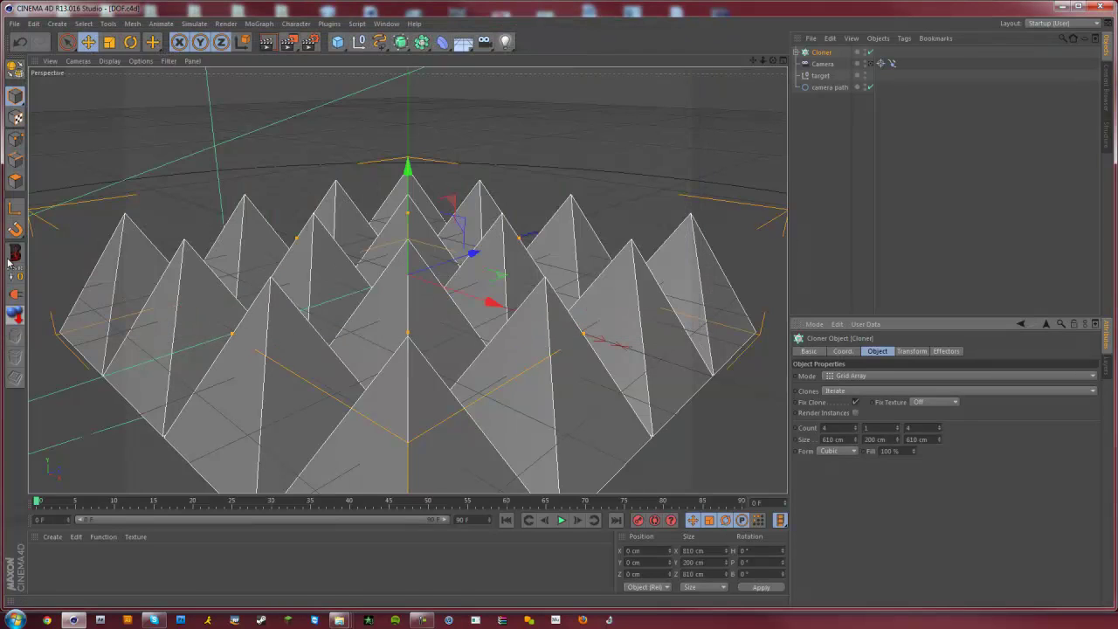
Select the Cloner, orbit to a low view, and add a Random effector.
click(823, 55)
drag(772, 60, 381, 12)
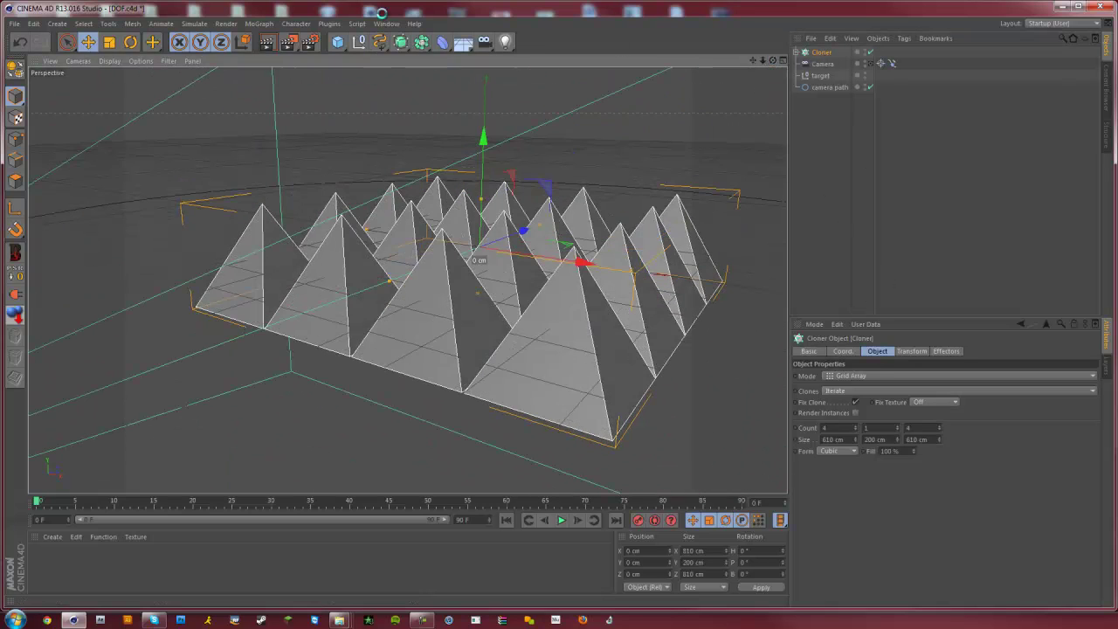
click(267, 25)
click(261, 25)
click(252, 26)
mouse_move(269, 41)
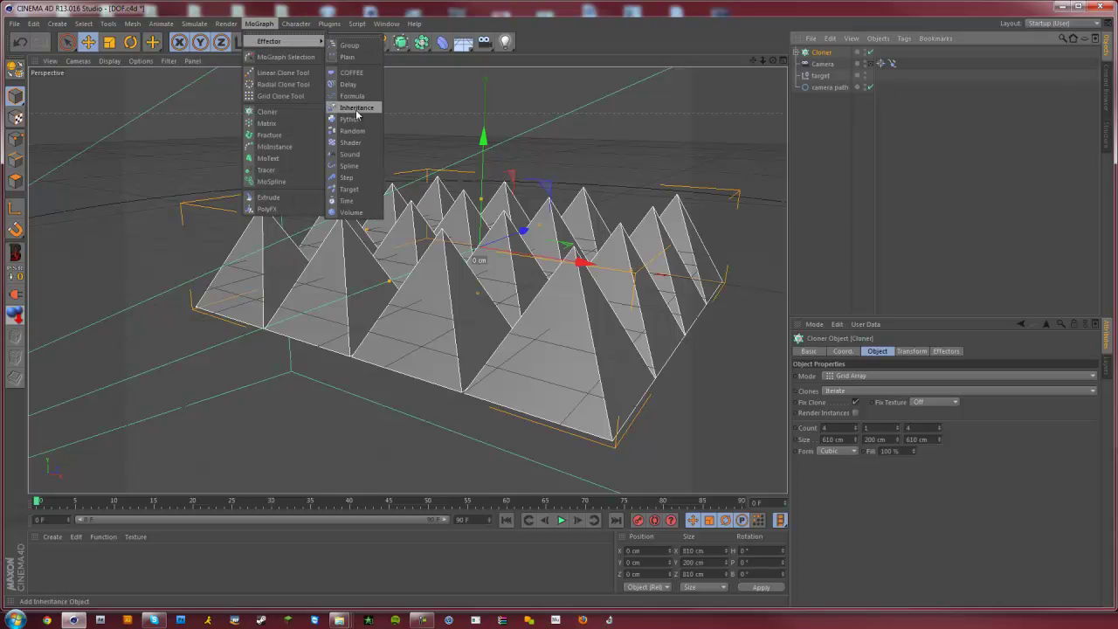
click(355, 136)
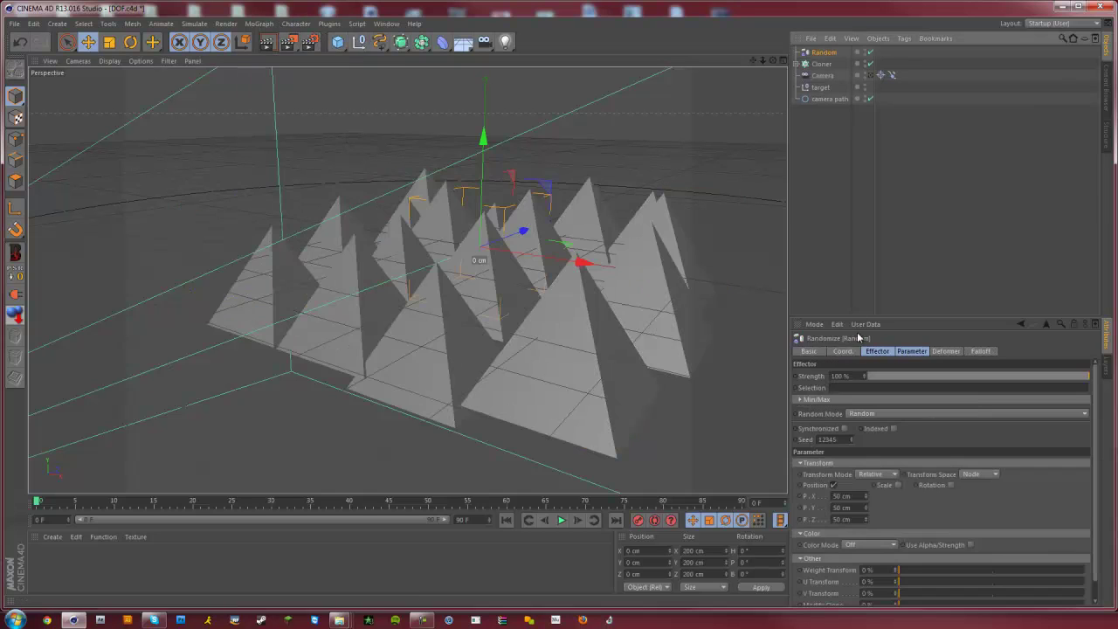
Make the Random effector randomize uniform scale instead of position, with rotation left off.
click(835, 484)
click(928, 484)
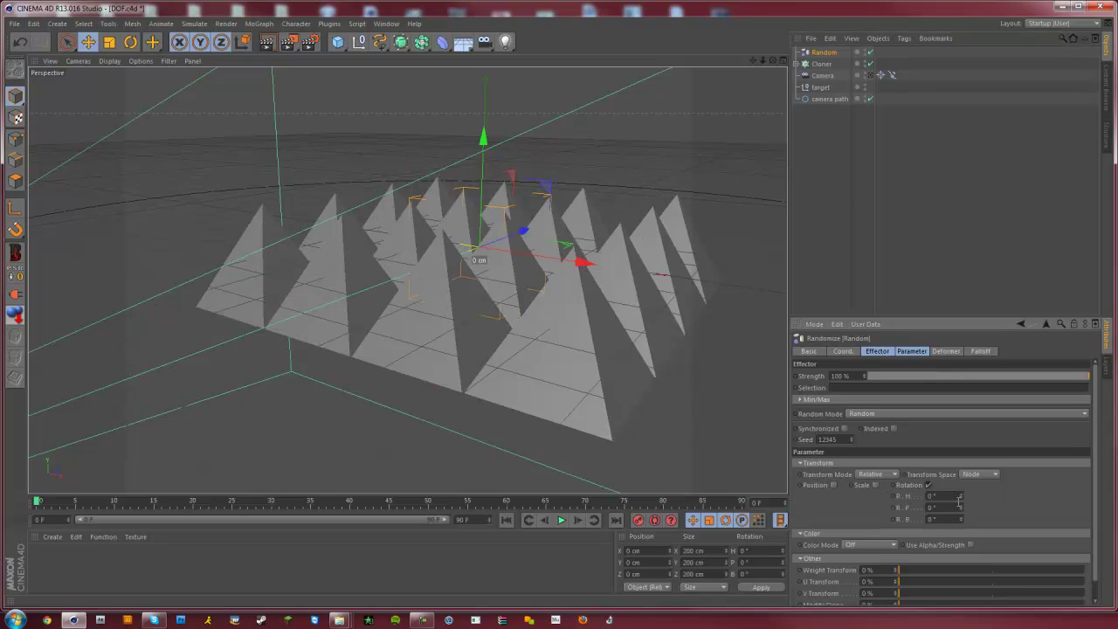
click(928, 485)
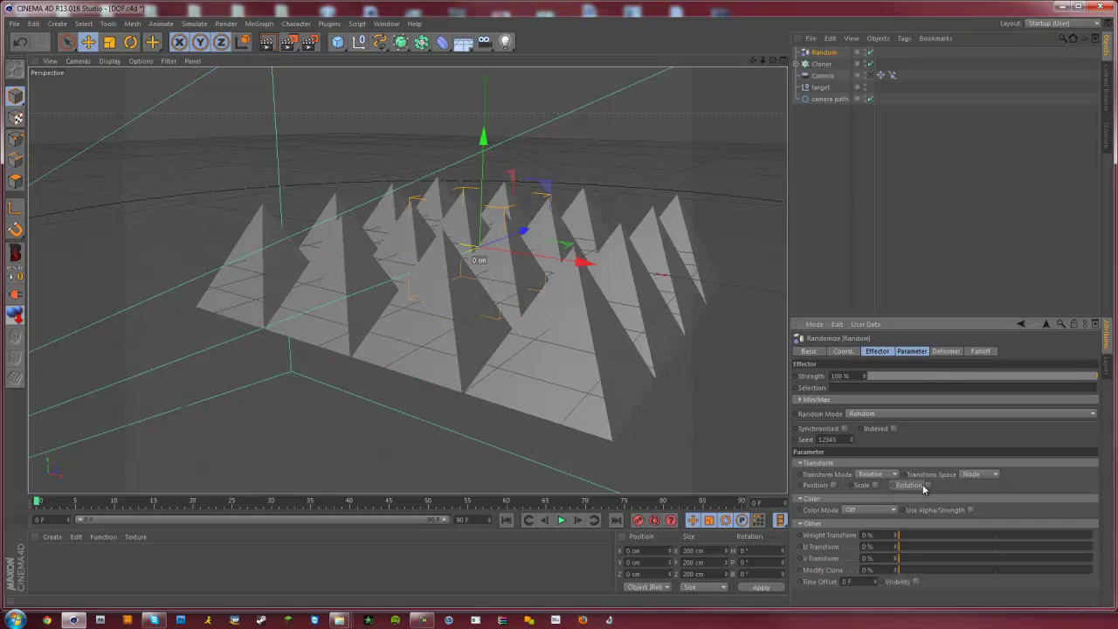
click(875, 485)
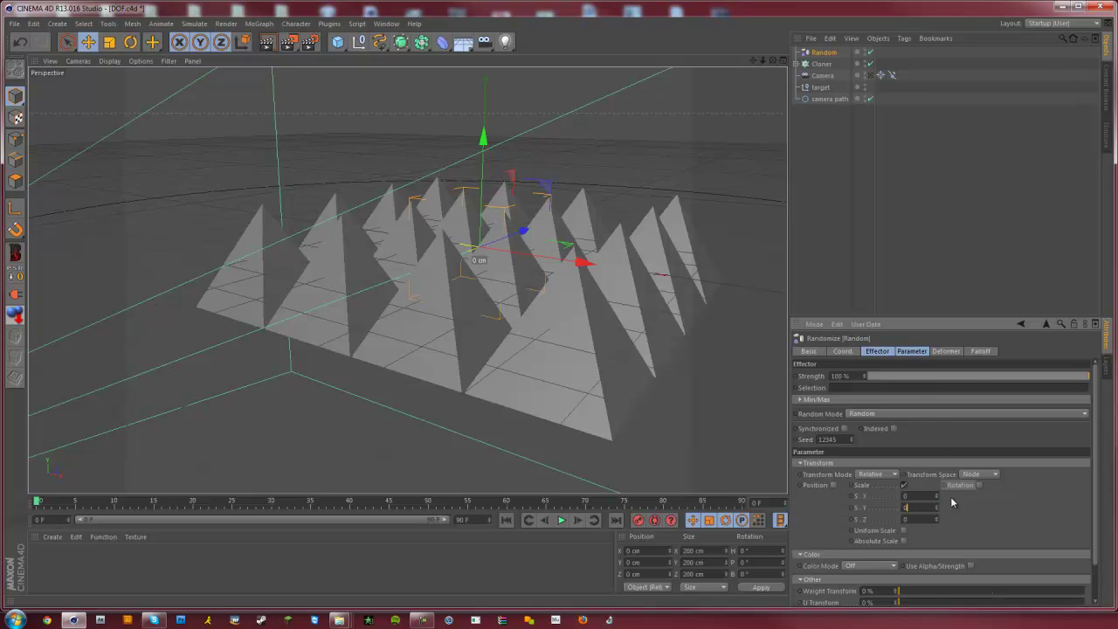
drag(938, 508, 931, 519)
click(904, 530)
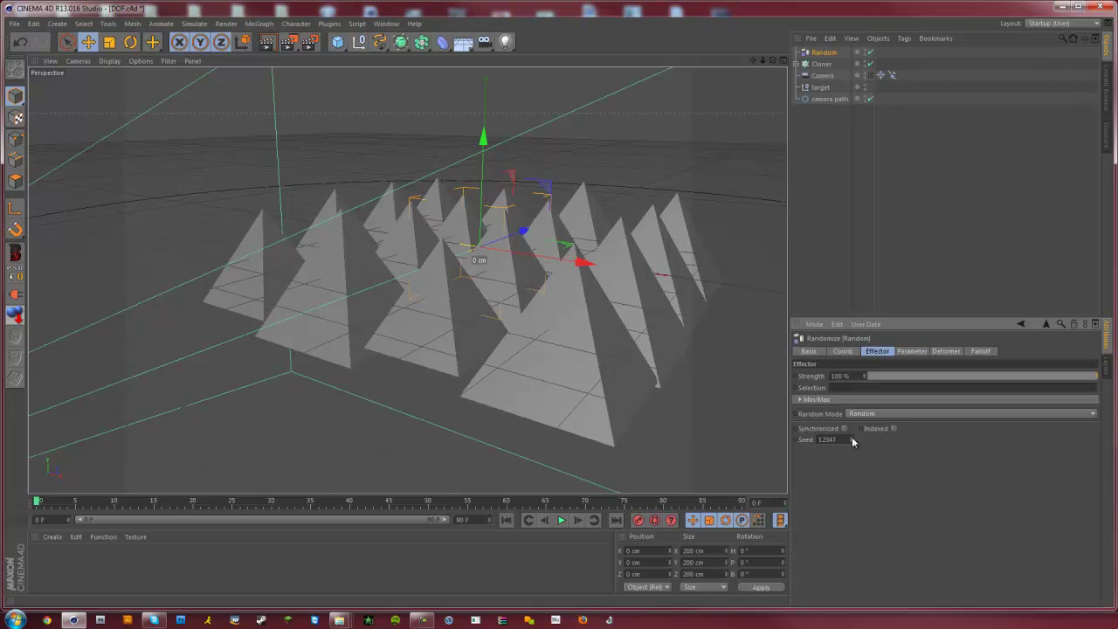
click(784, 82)
drag(782, 60, 788, 305)
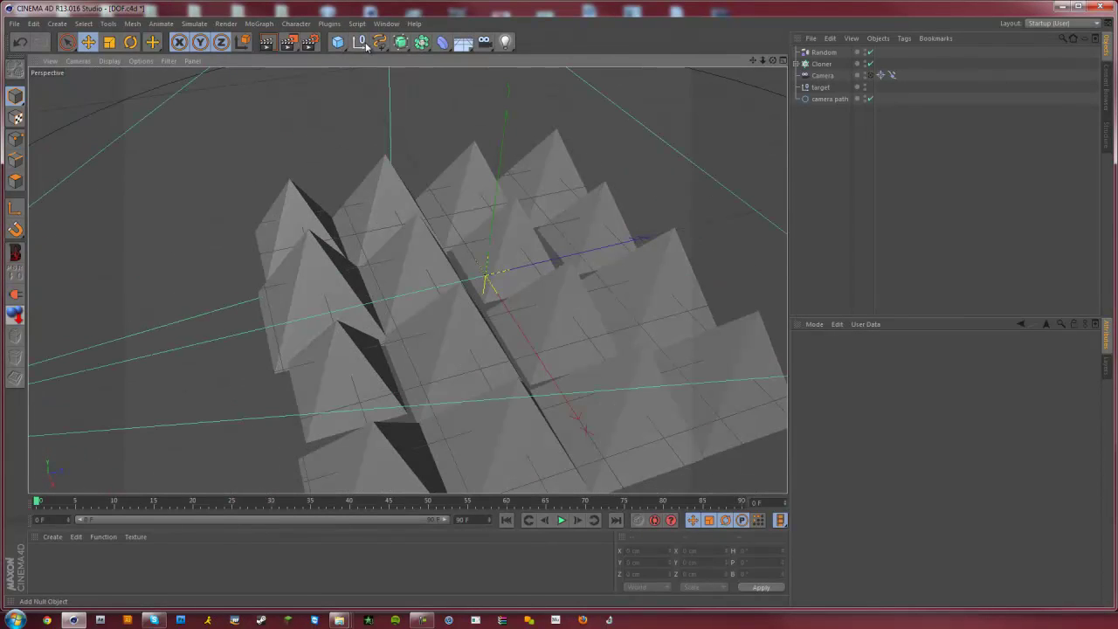
Add a Disc primitive and raise the pyramid Cloner to 113 cm on Y.
click(337, 42)
click(376, 74)
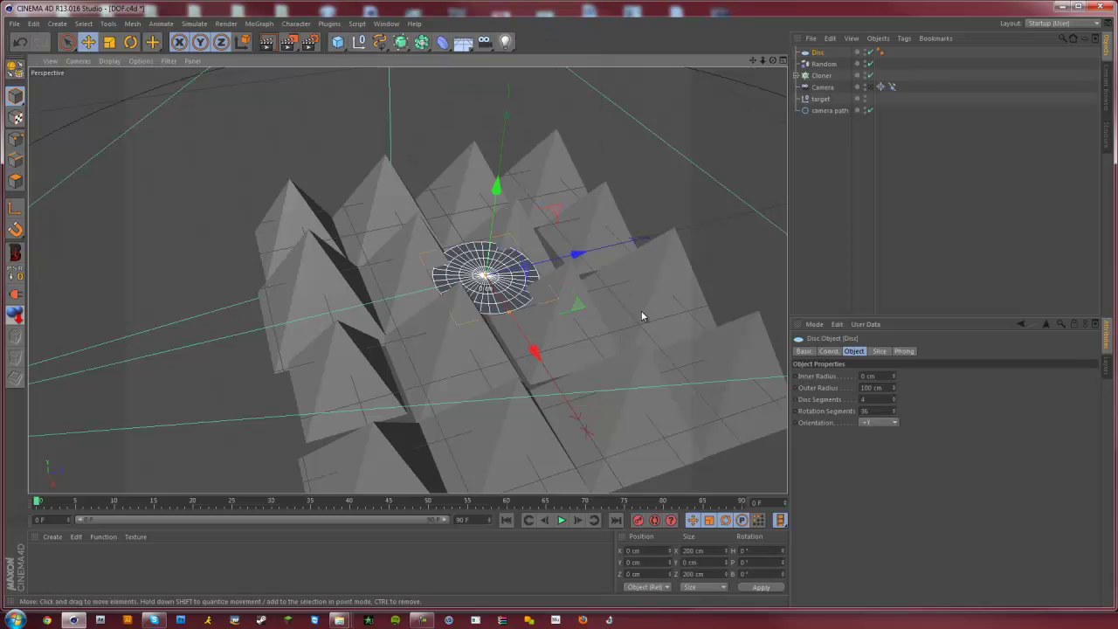
middle_click(642, 316)
middle_click(639, 415)
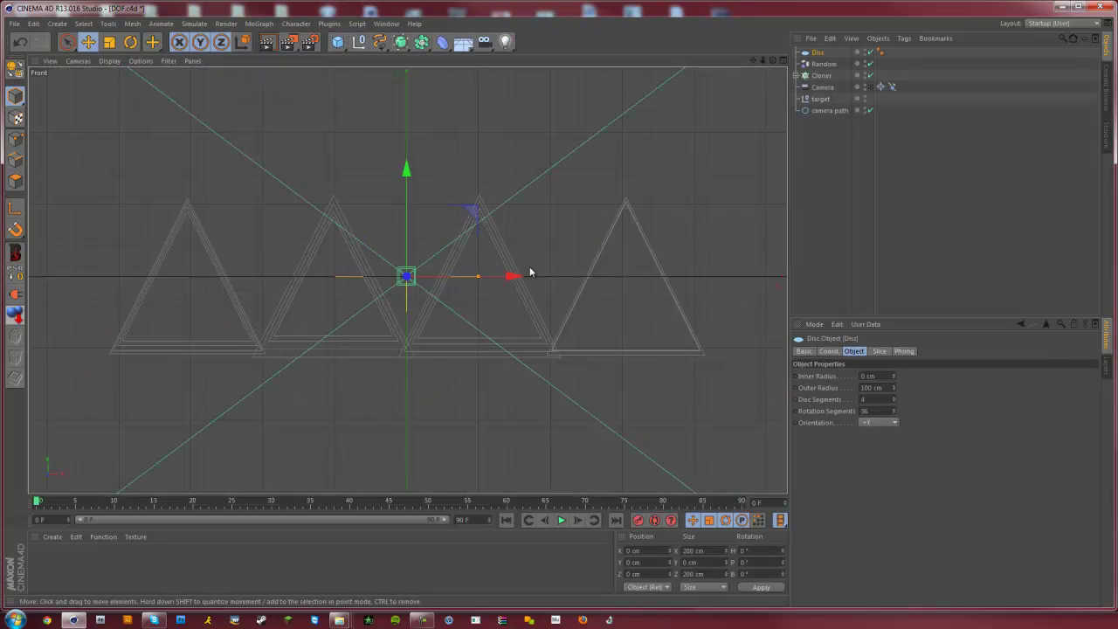
click(837, 76)
click(14, 317)
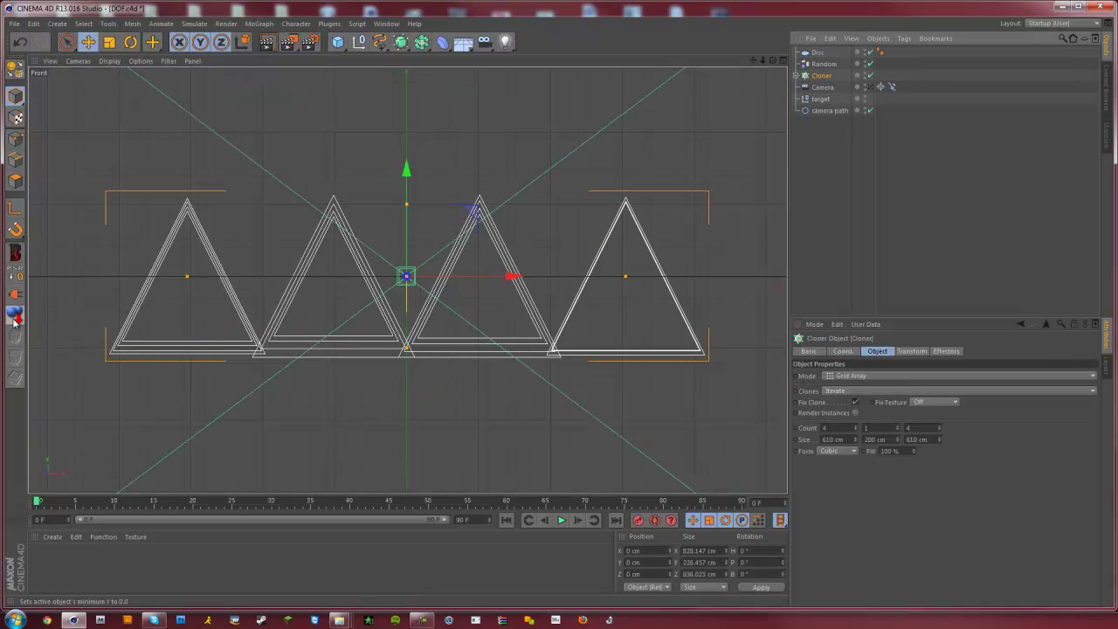
drag(406, 170, 406, 88)
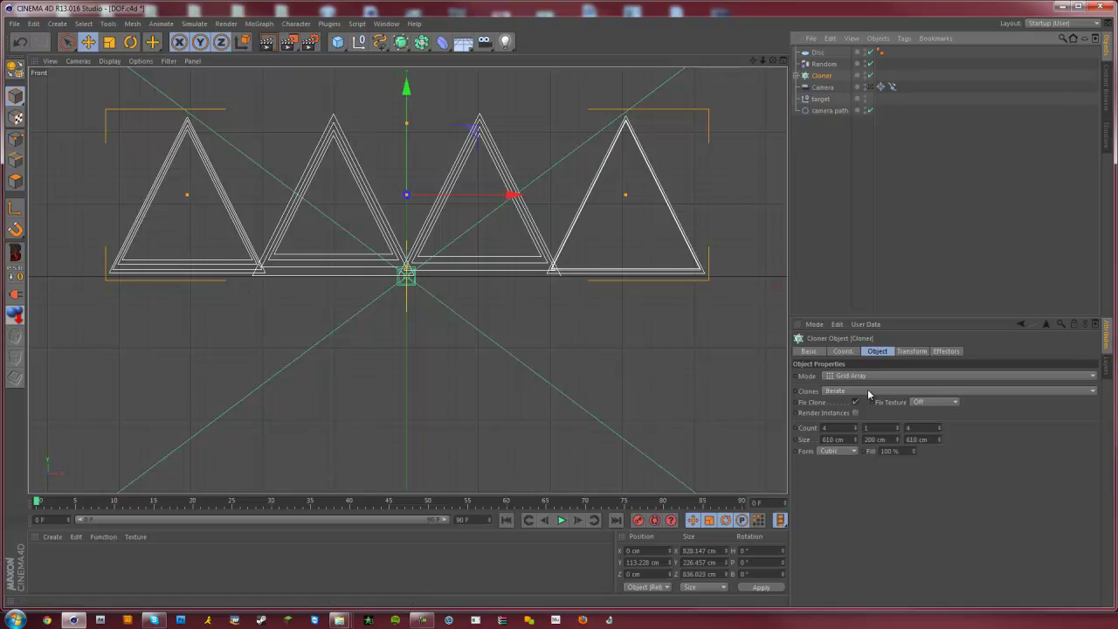
Widen the Disc to about 722 cm outer radius and lower it slightly beneath the pyramids.
click(819, 53)
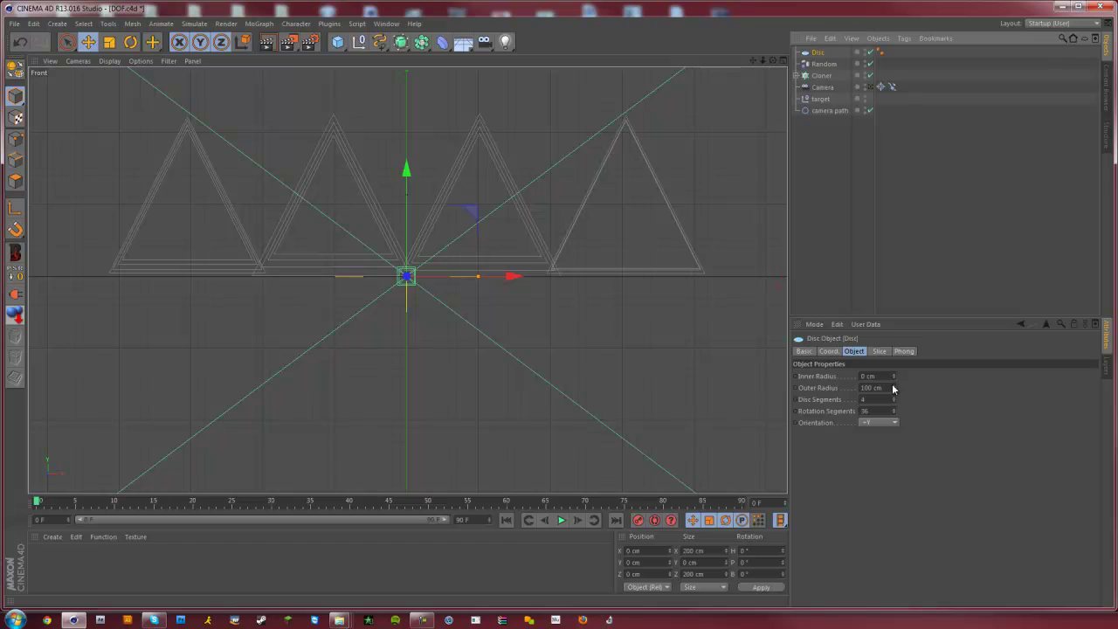
mouse_move(893, 388)
mouse_down()
mouse_move(881, 365)
mouse_move(892, 380)
mouse_up()
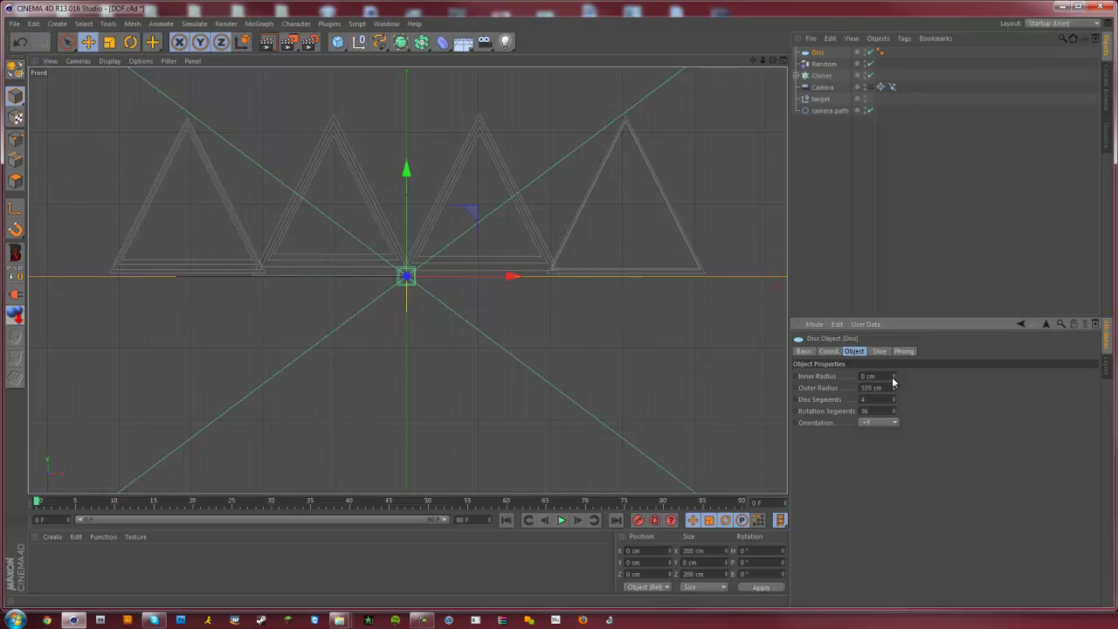
middle_click(349, 187)
middle_click(499, 234)
middle_click(623, 283)
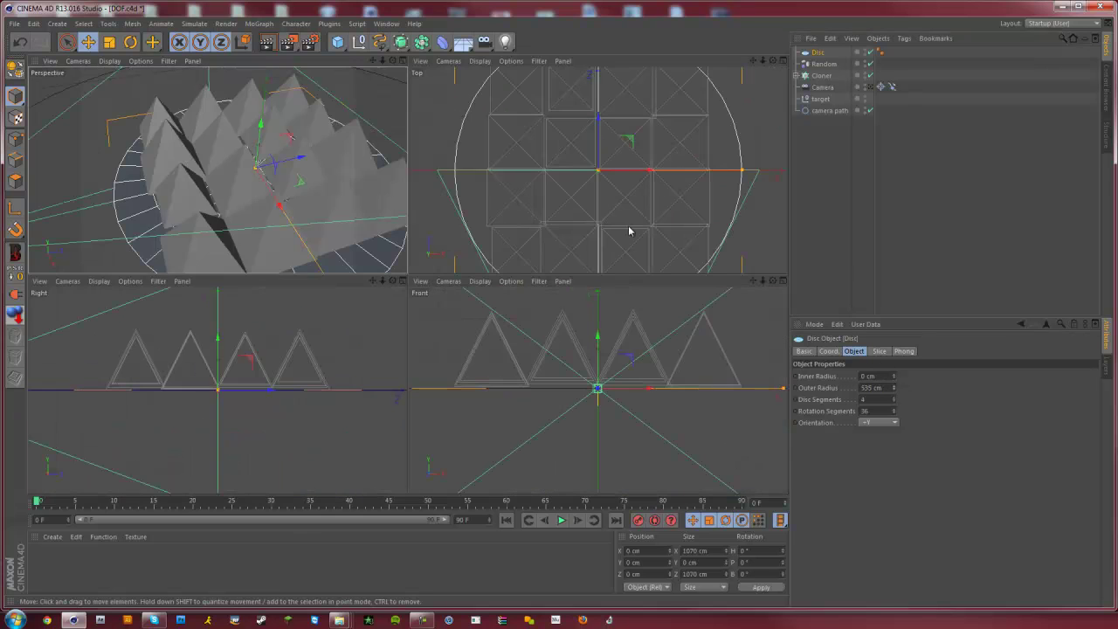
middle_click(629, 230)
drag(705, 316, 759, 317)
middle_click(645, 317)
middle_click(661, 352)
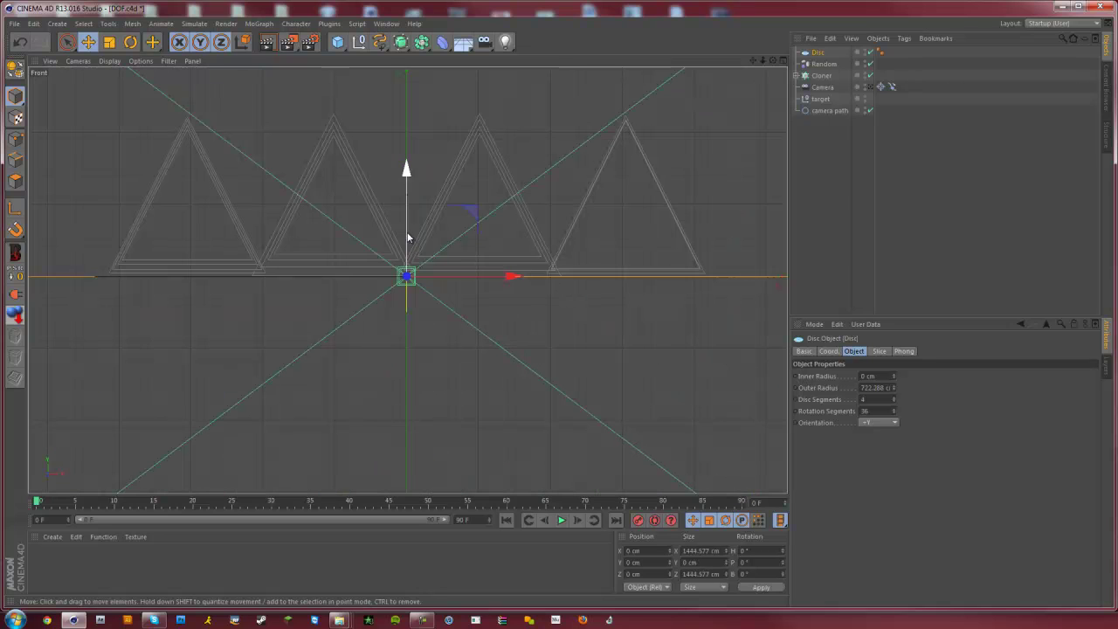
drag(418, 174, 408, 140)
Look through the scene camera and raise the target and camera path above the pyramids.
key(F1)
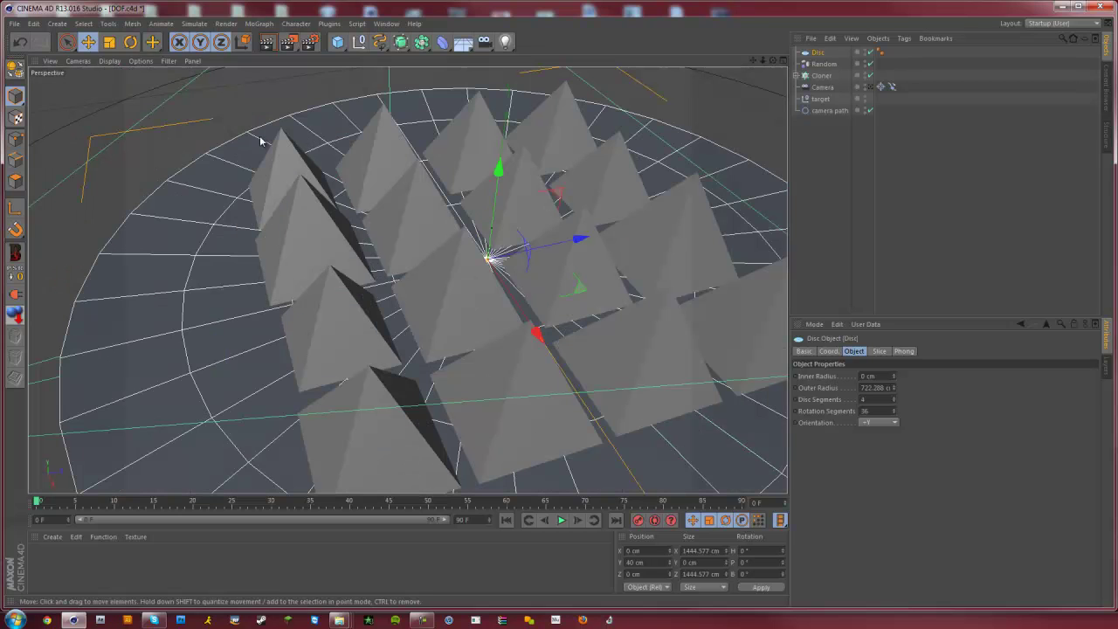
click(888, 168)
drag(762, 60, 786, 306)
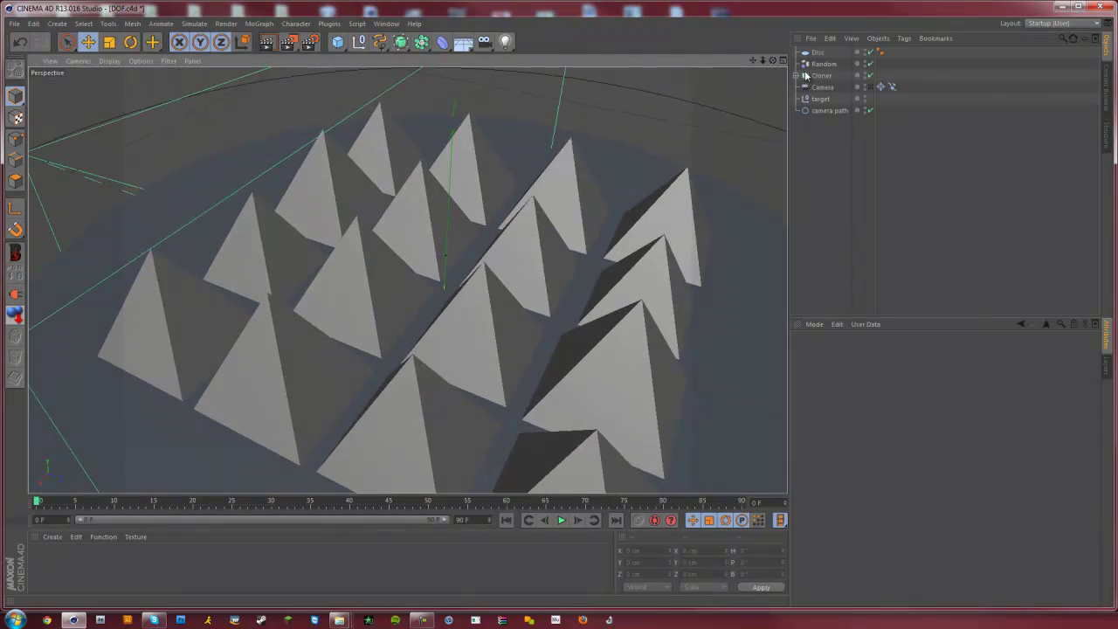
click(870, 88)
drag(826, 111, 816, 100)
drag(415, 213, 463, 101)
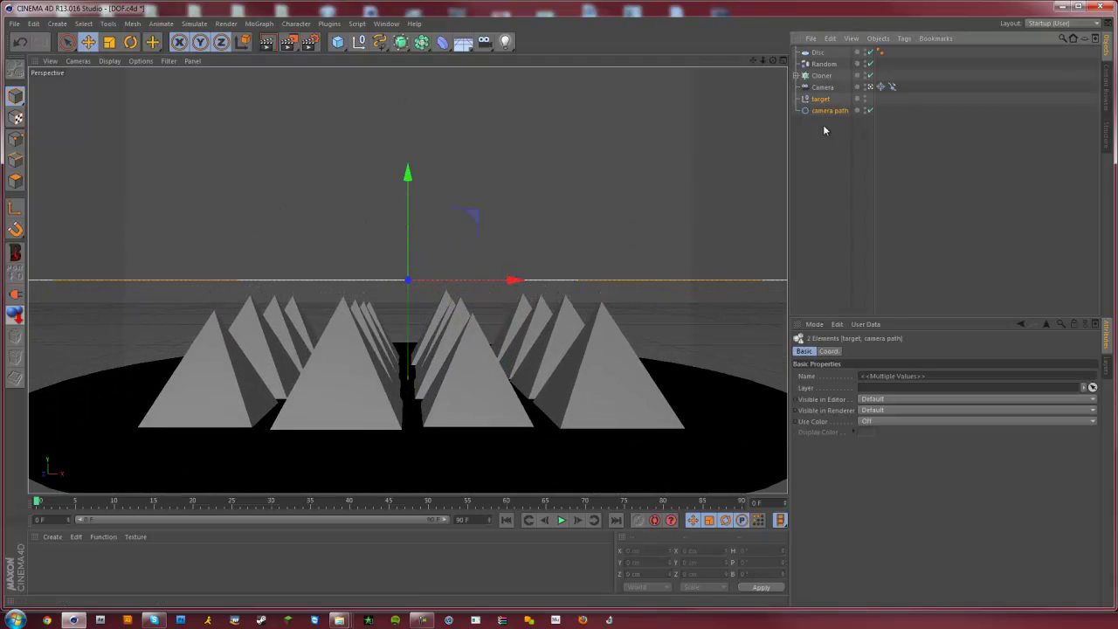
Lower the camera target slightly on Y.
click(820, 99)
drag(407, 202, 407, 289)
middle_click(712, 162)
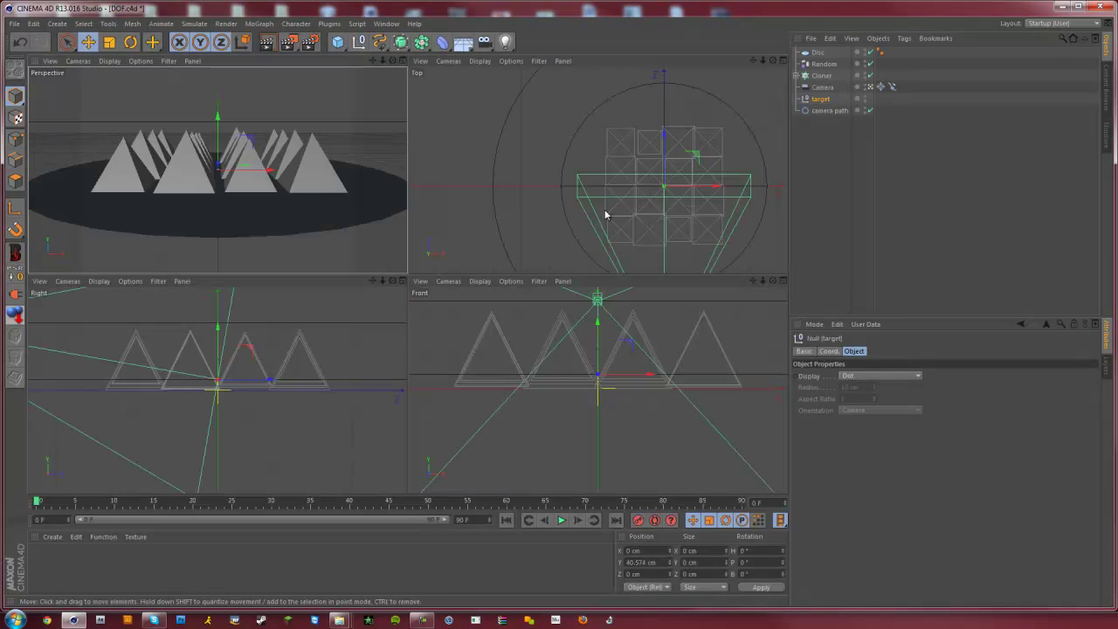
middle_click(251, 181)
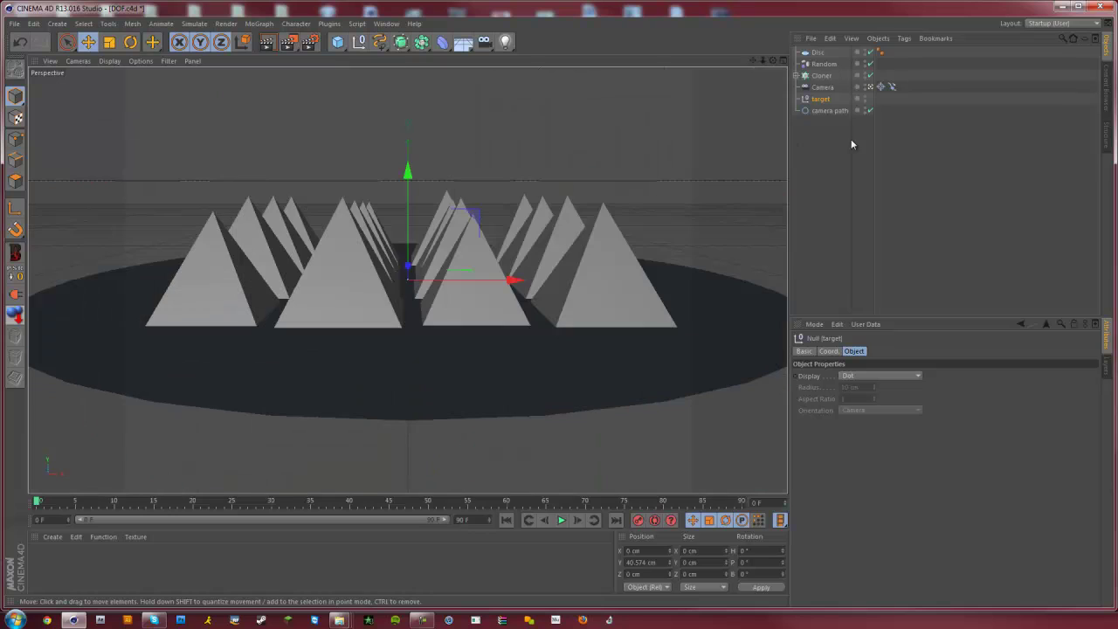
Keyframe the Align to Spline position at 0% on frame 0 and 100% on frame 60.
click(892, 86)
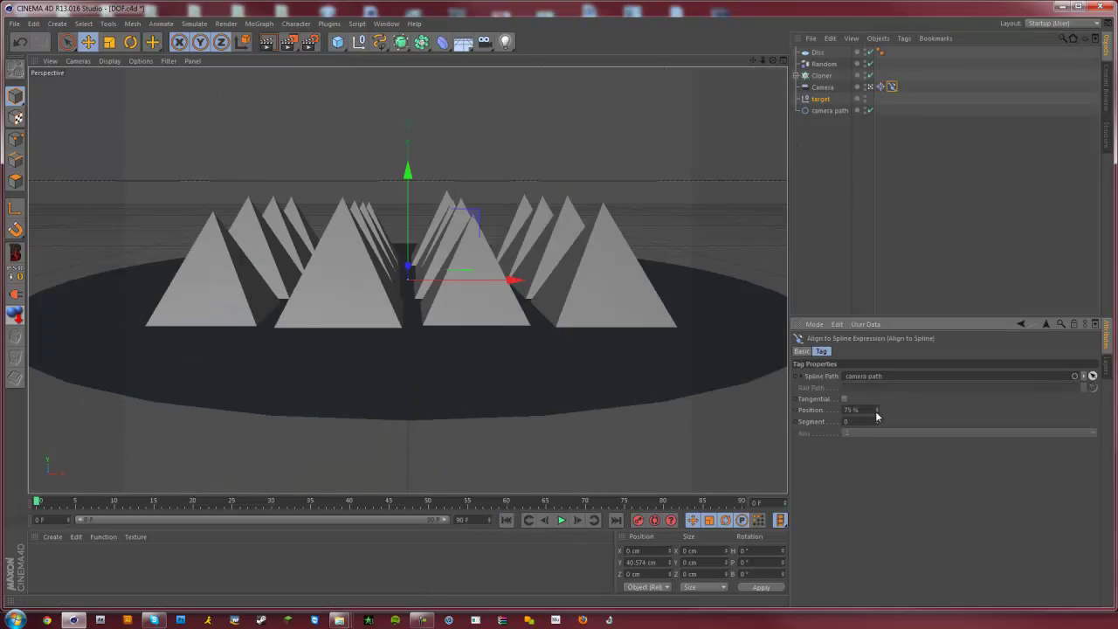
drag(877, 412, 878, 416)
click(795, 410)
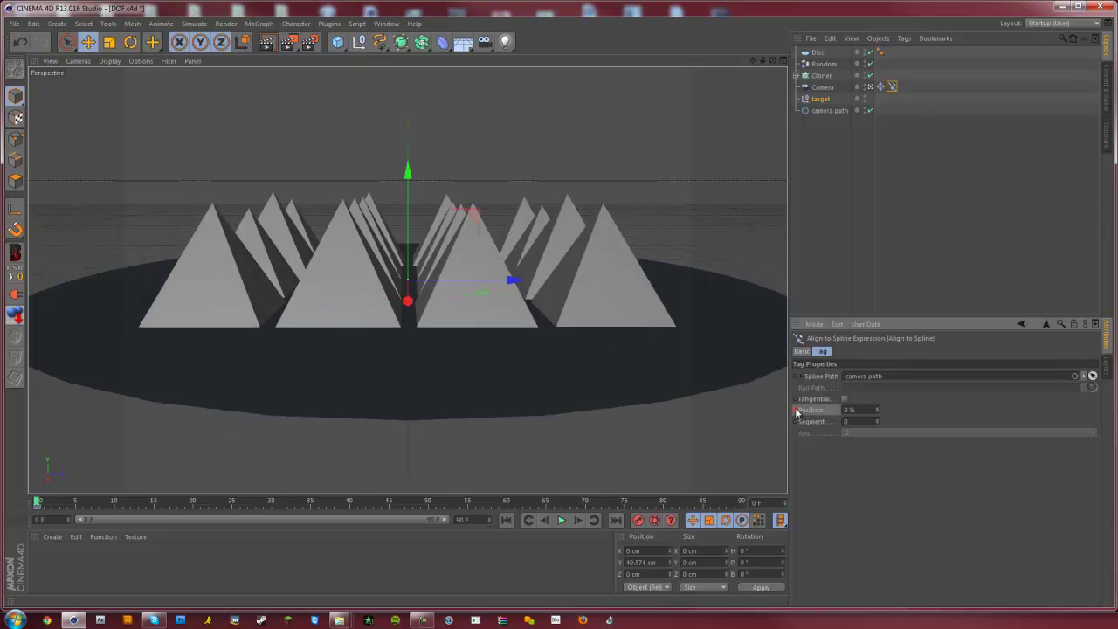
drag(551, 508, 898, 493)
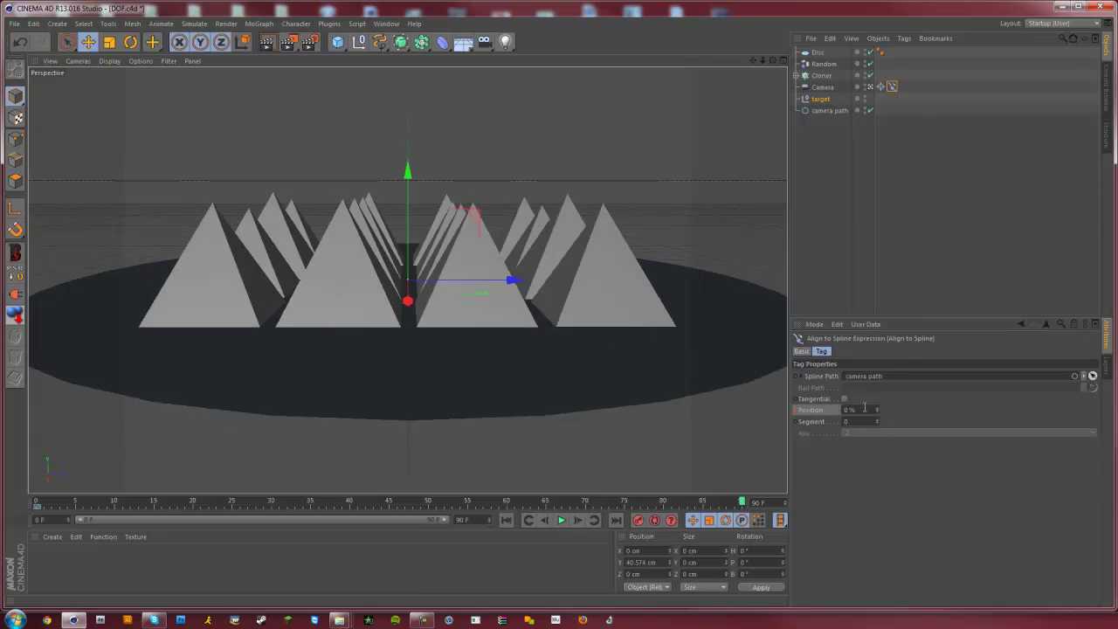
drag(581, 508, 513, 506)
click(864, 411)
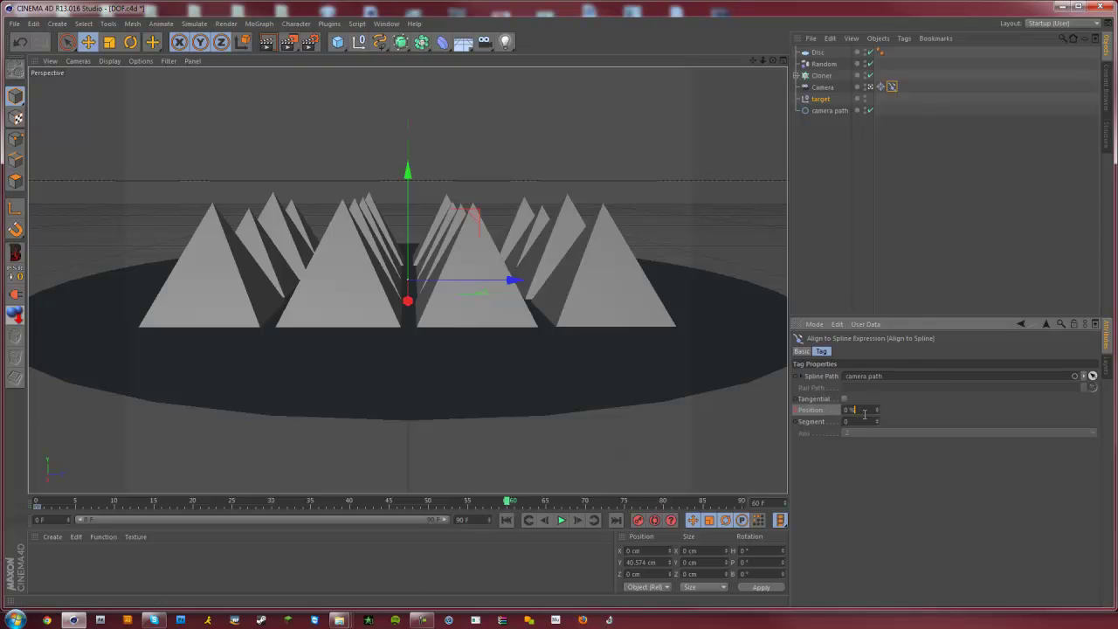
click(796, 409)
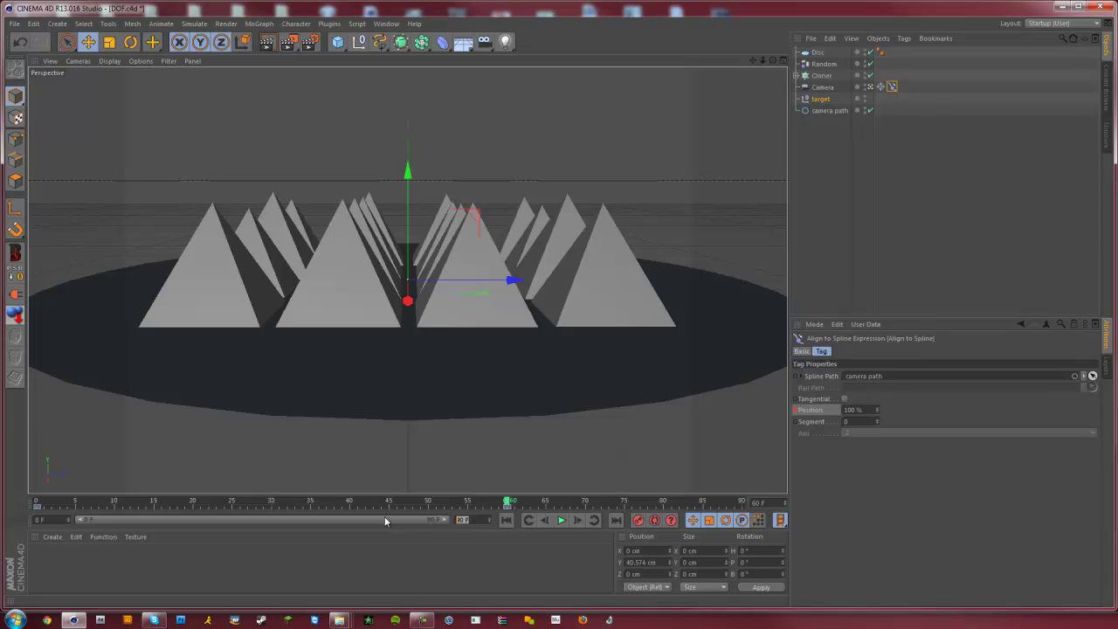
Set the animation end to 60 frames and preview the camera move.
text(60)
key(Return)
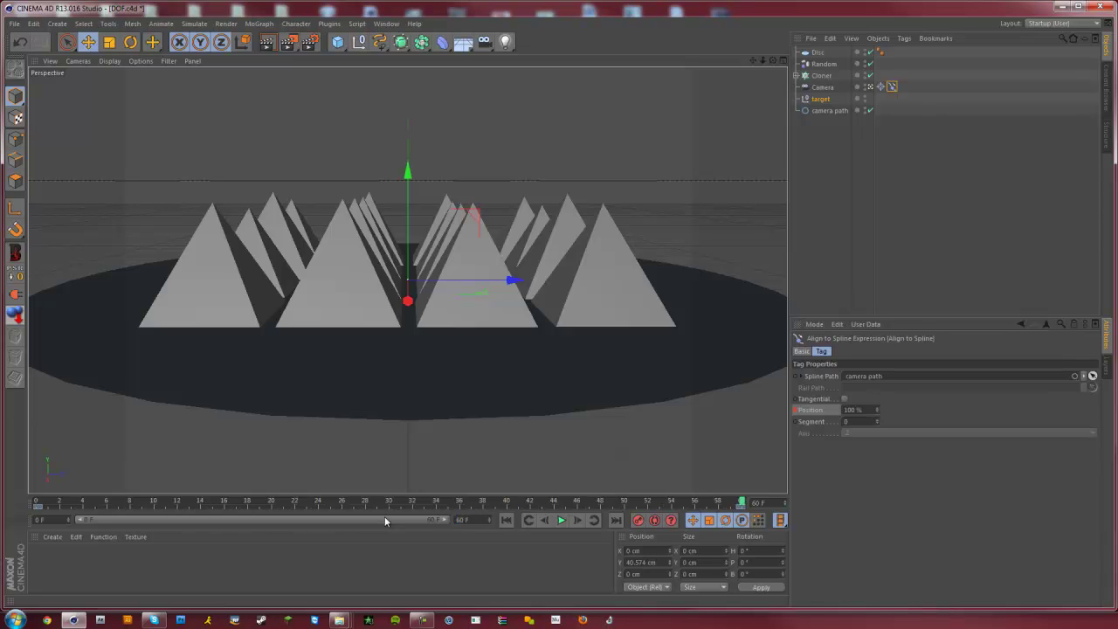
click(562, 520)
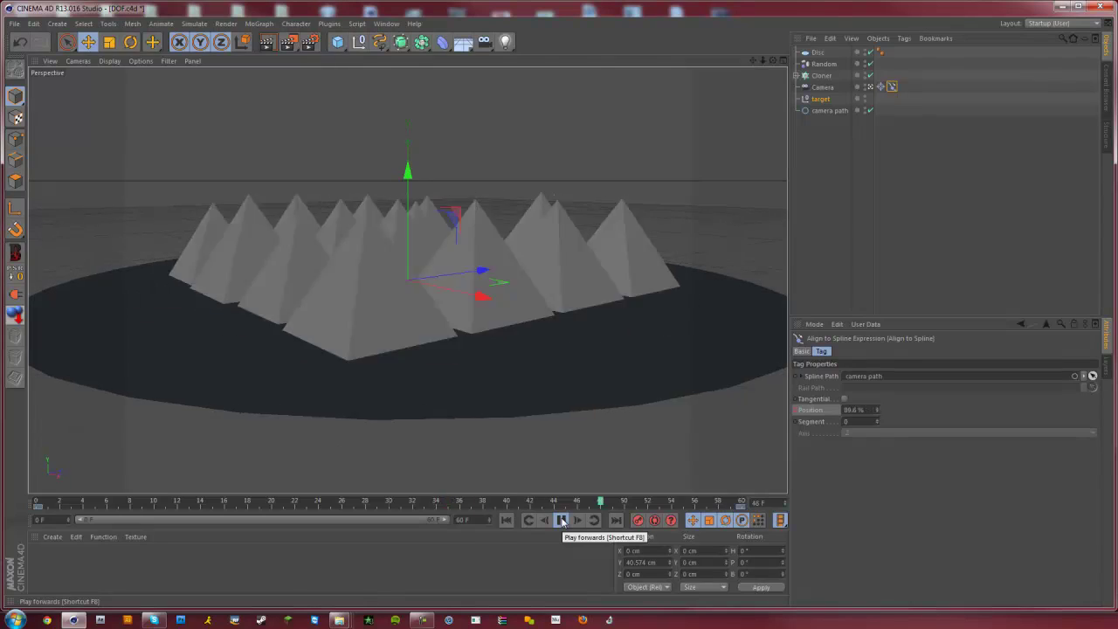
click(561, 520)
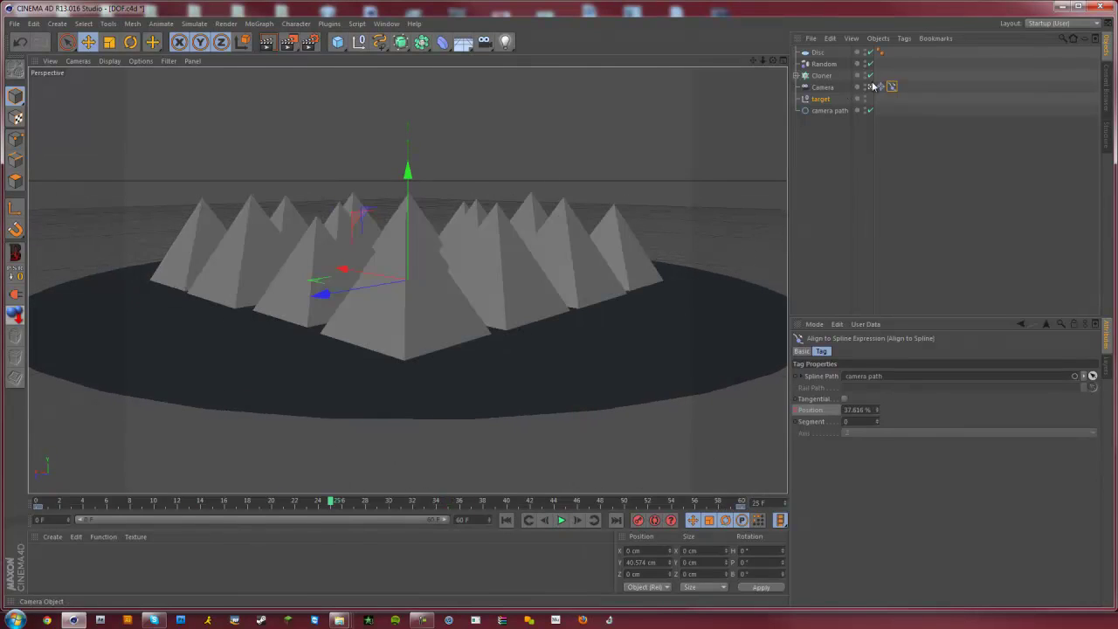
click(909, 109)
click(741, 506)
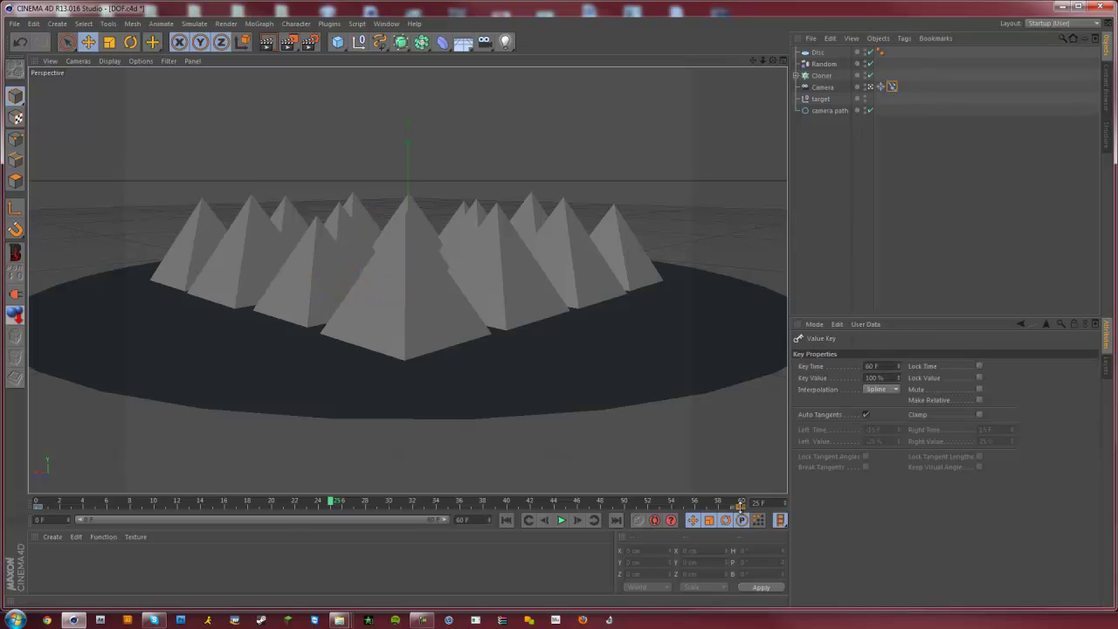
click(38, 506)
click(562, 521)
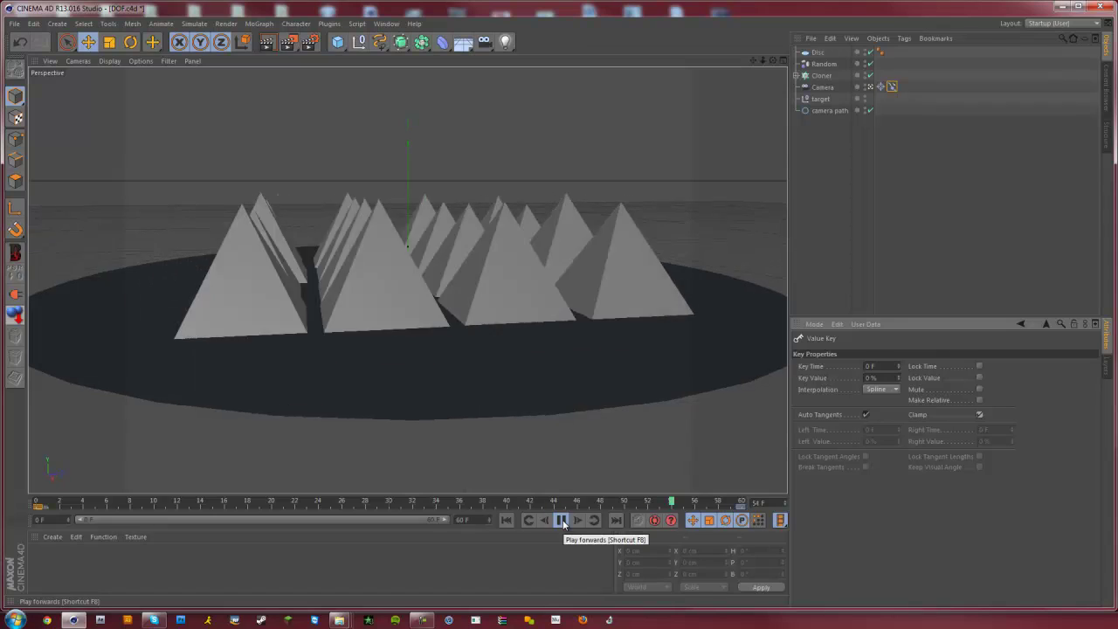
click(562, 521)
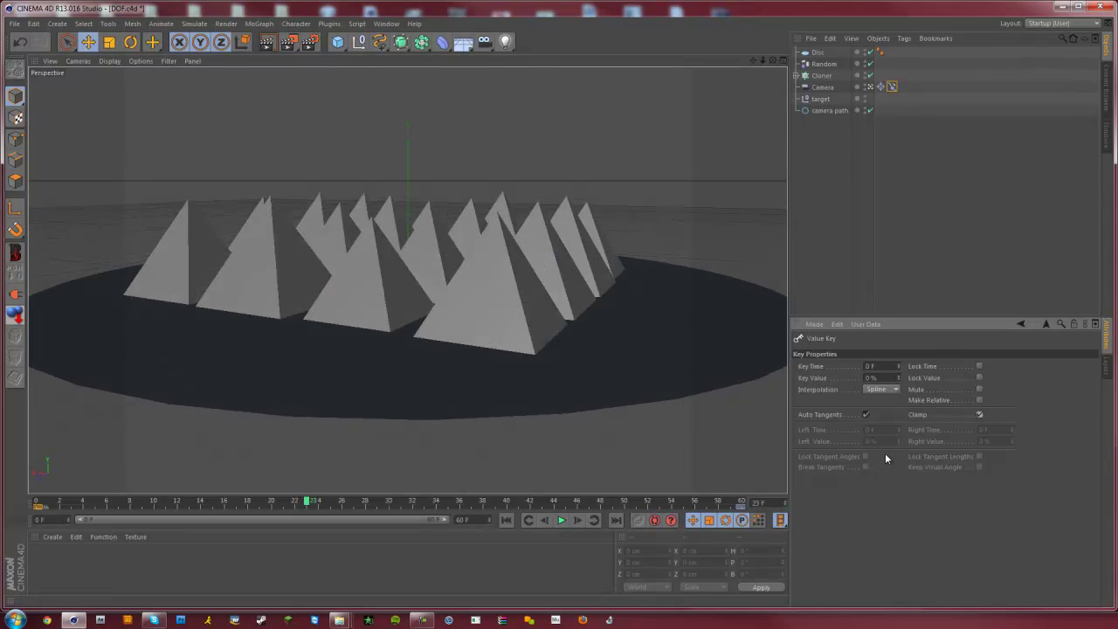
Move the end key to about frame 48, clamp both keys, then shift it to about frame 56.
click(740, 507)
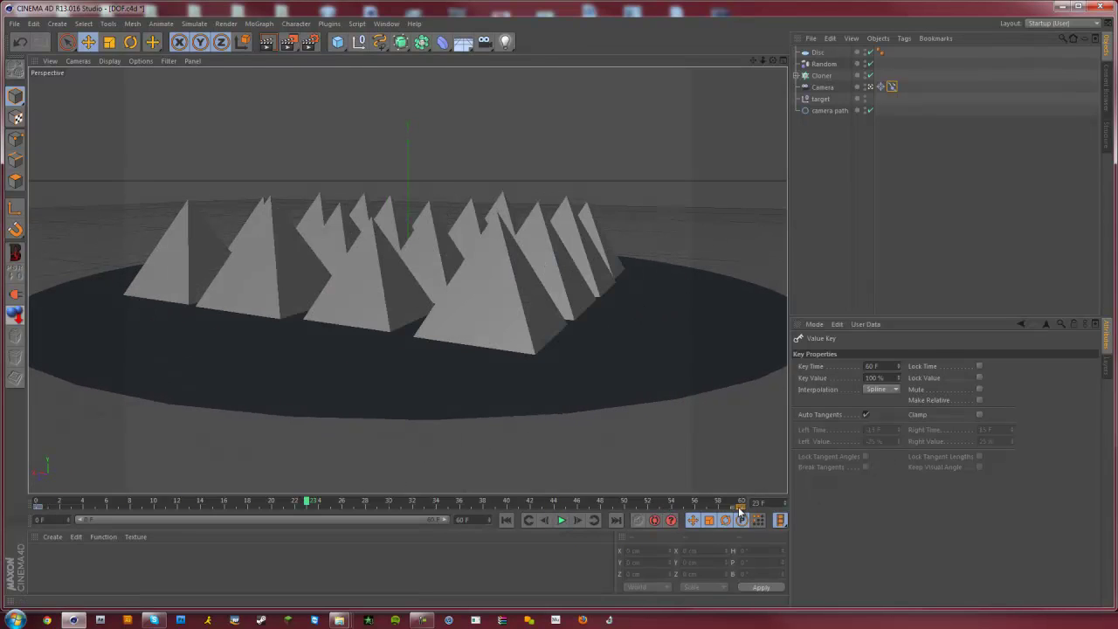
drag(740, 510, 644, 509)
shift+click(30, 505)
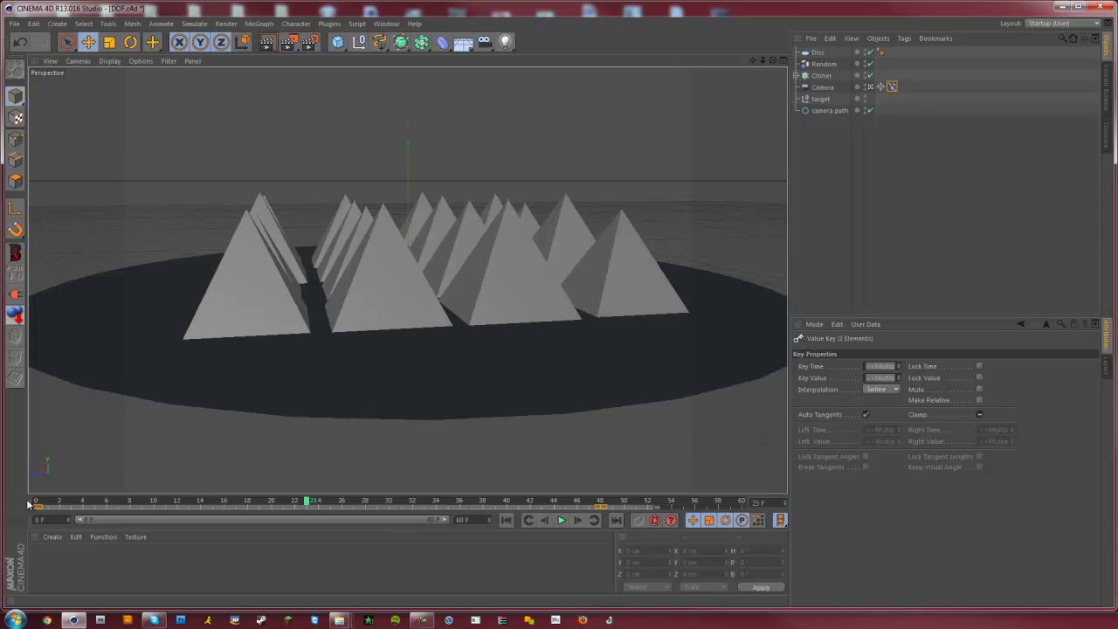
click(979, 414)
click(601, 506)
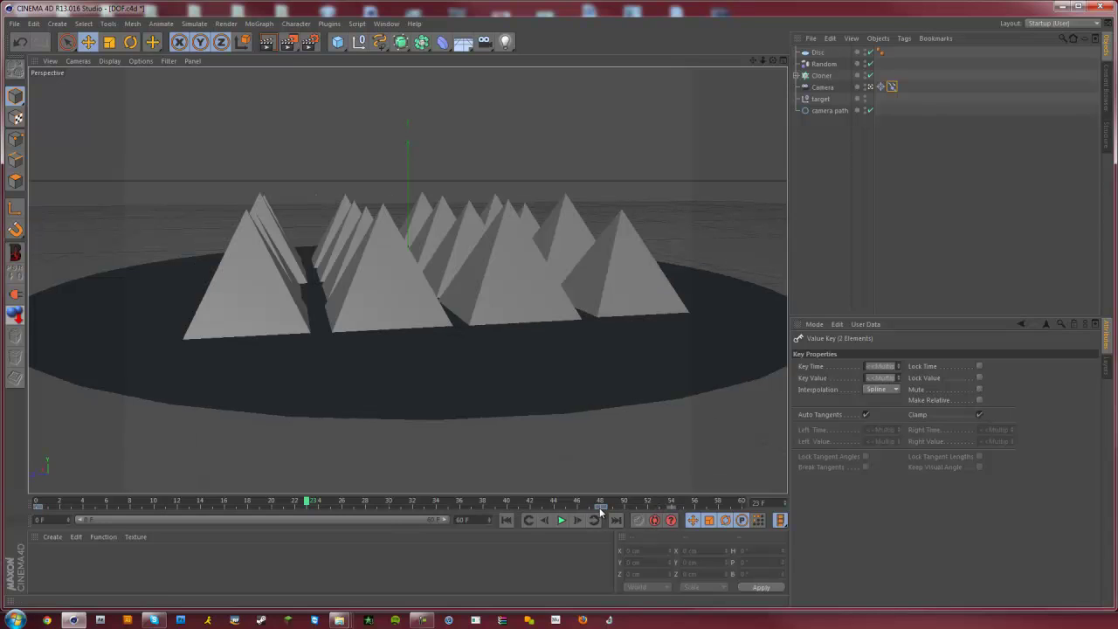
drag(601, 505, 693, 505)
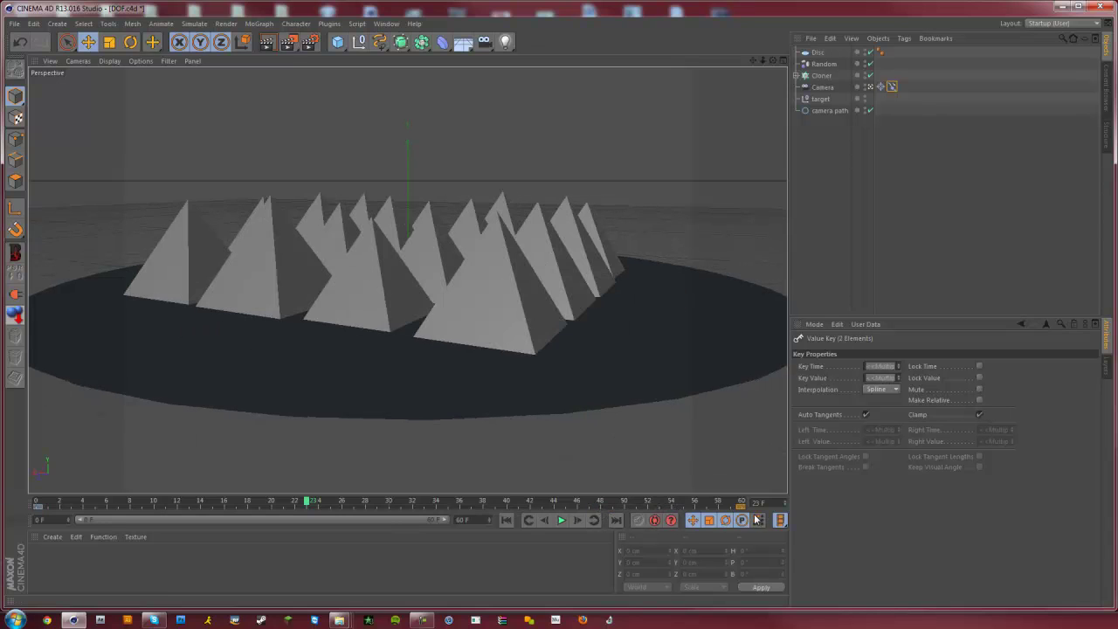
click(561, 520)
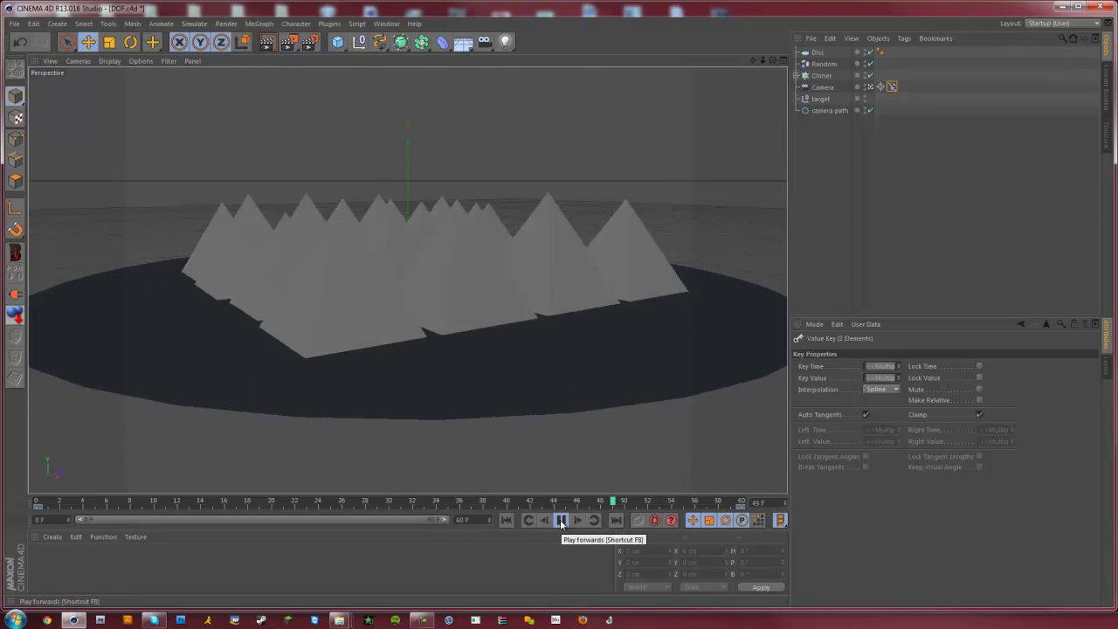
click(566, 521)
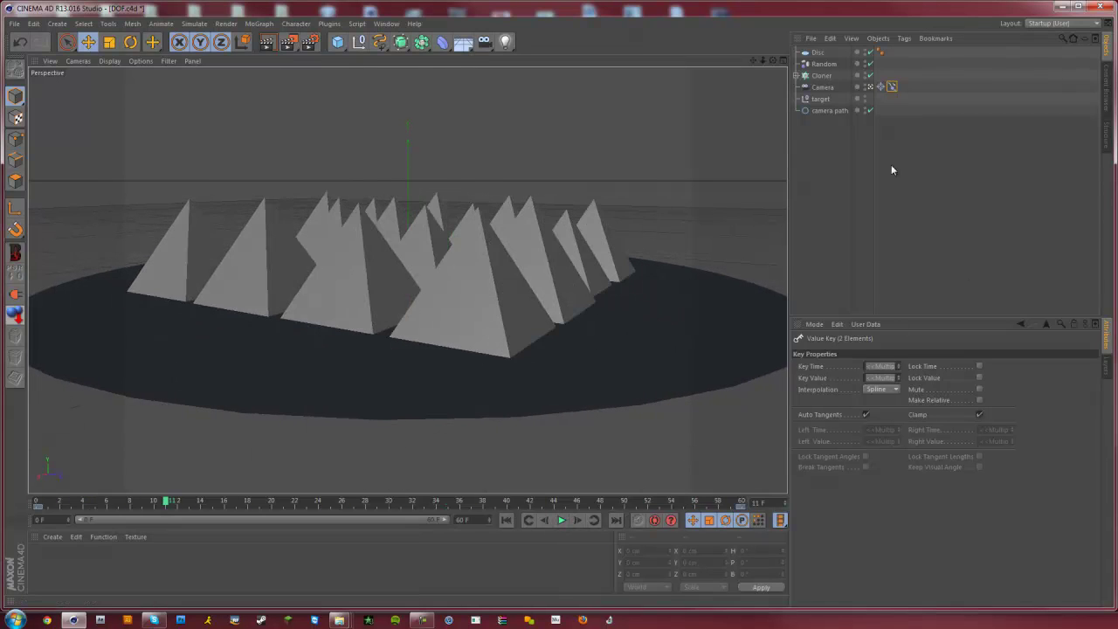
click(892, 87)
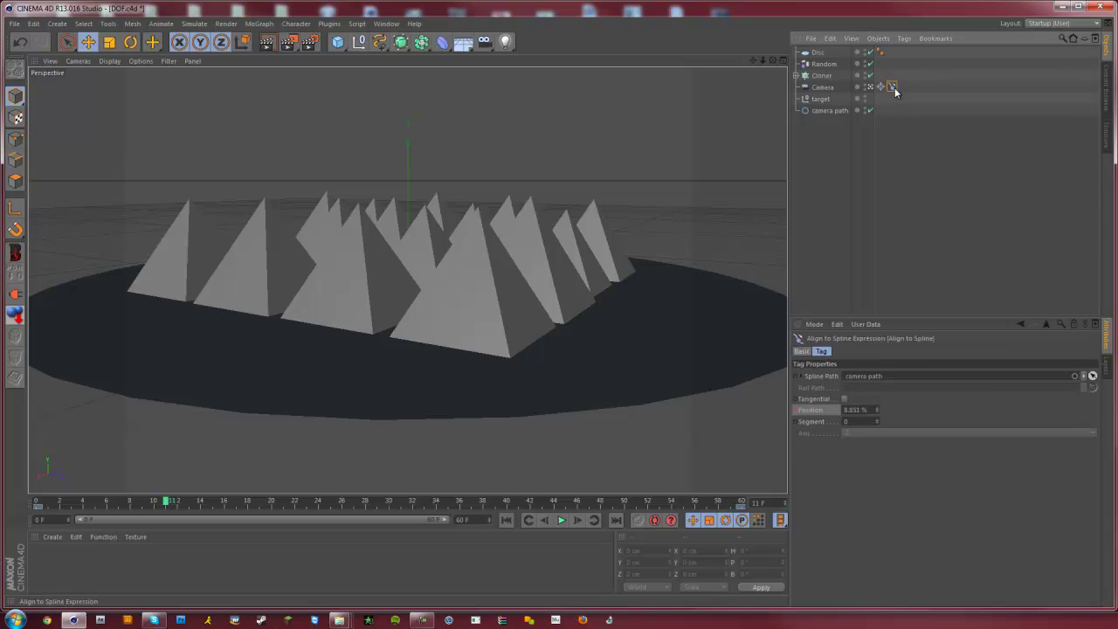
click(878, 260)
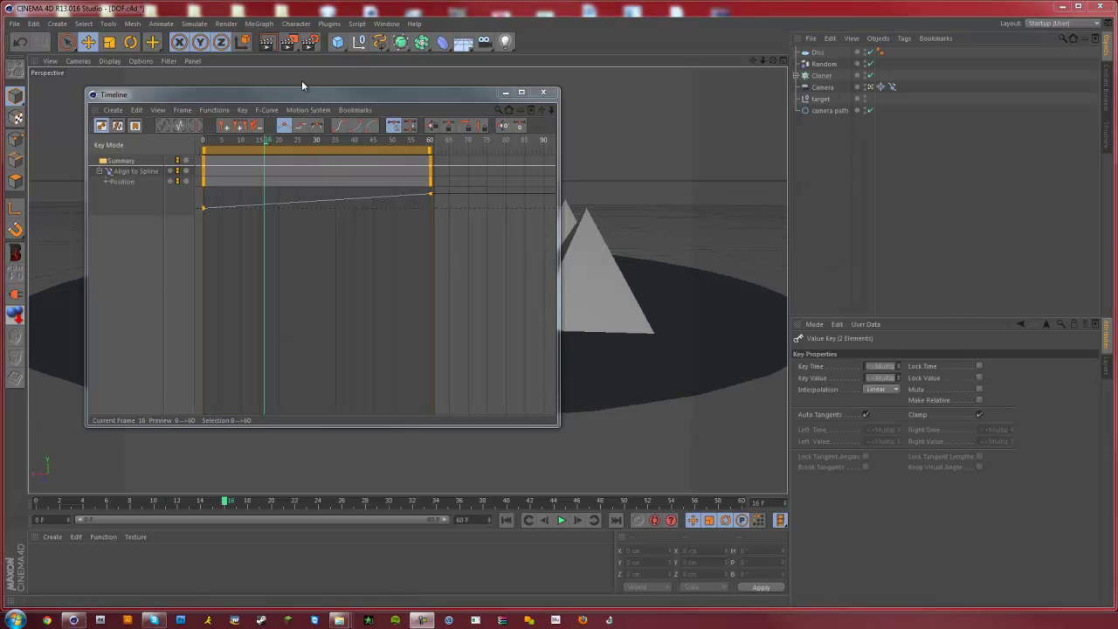
Set both Align to Spline Position keys to Linear interpolation and close the Timeline.
drag(303, 90, 399, 105)
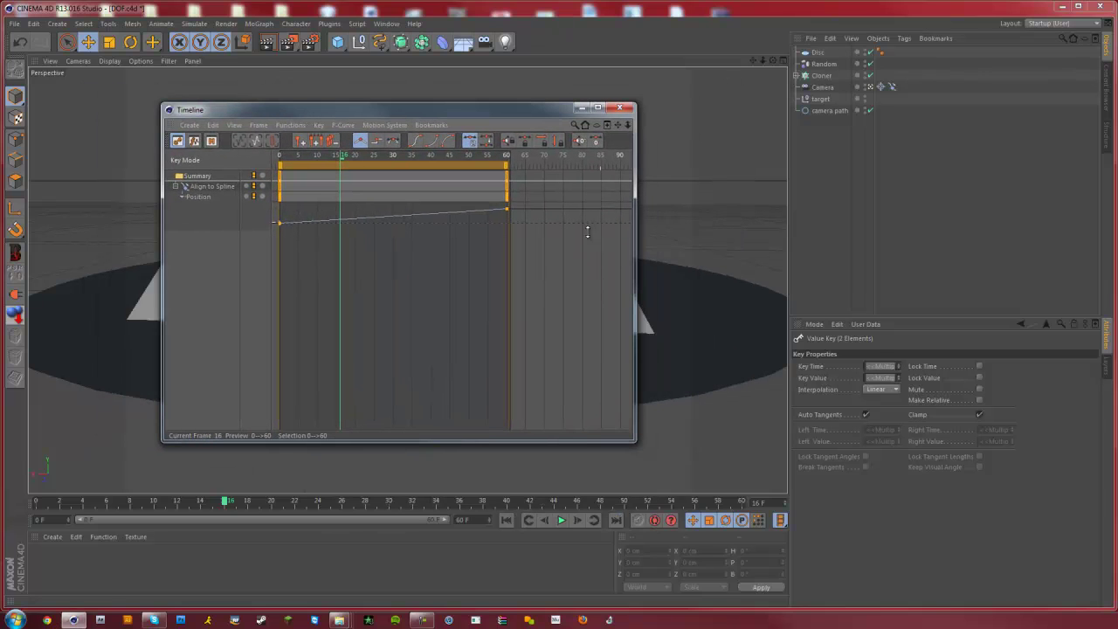
drag(567, 306, 210, 218)
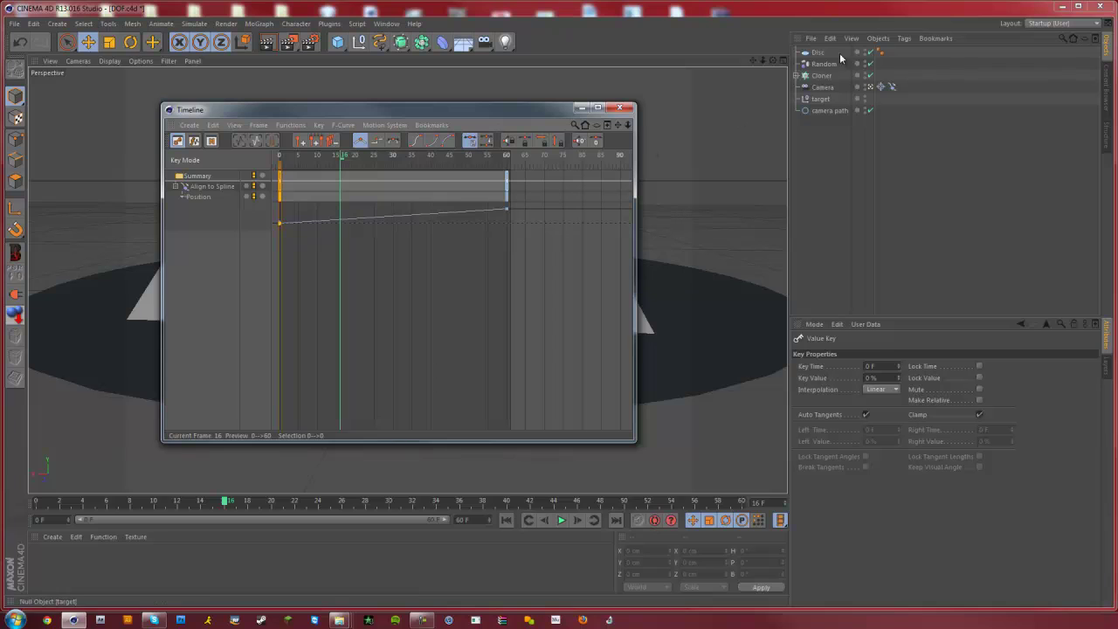
click(384, 23)
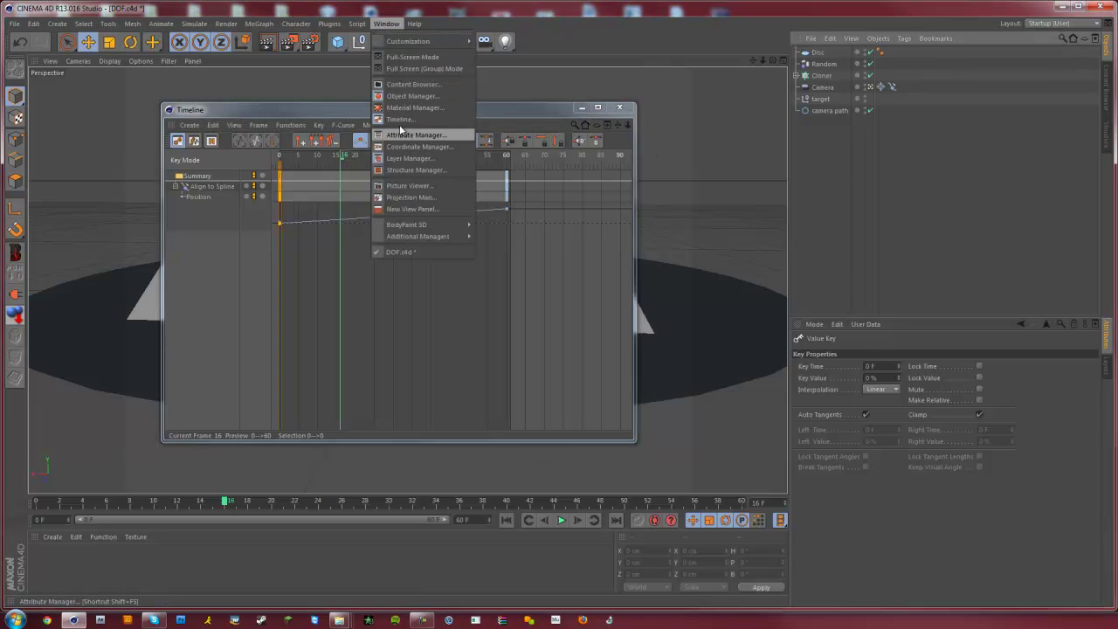
click(406, 133)
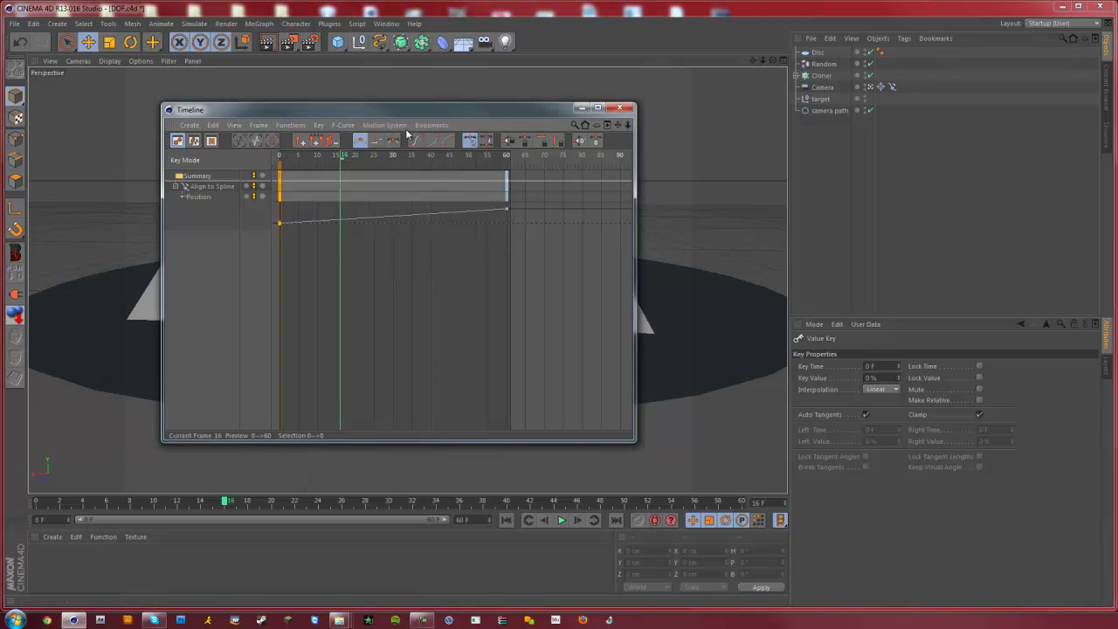
click(201, 196)
drag(559, 246, 214, 214)
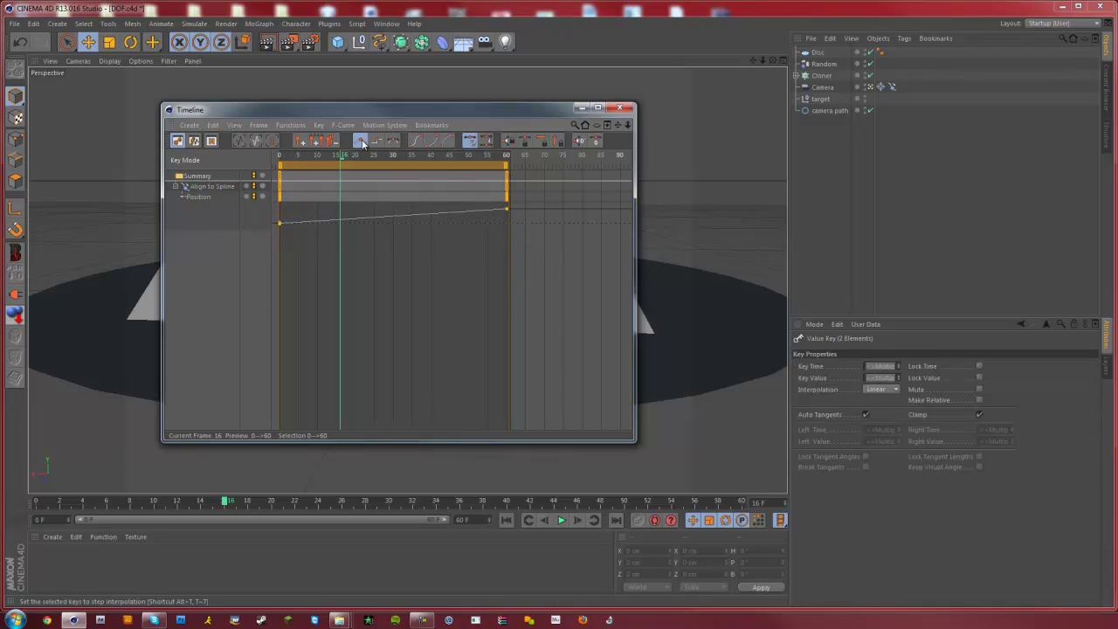
click(616, 108)
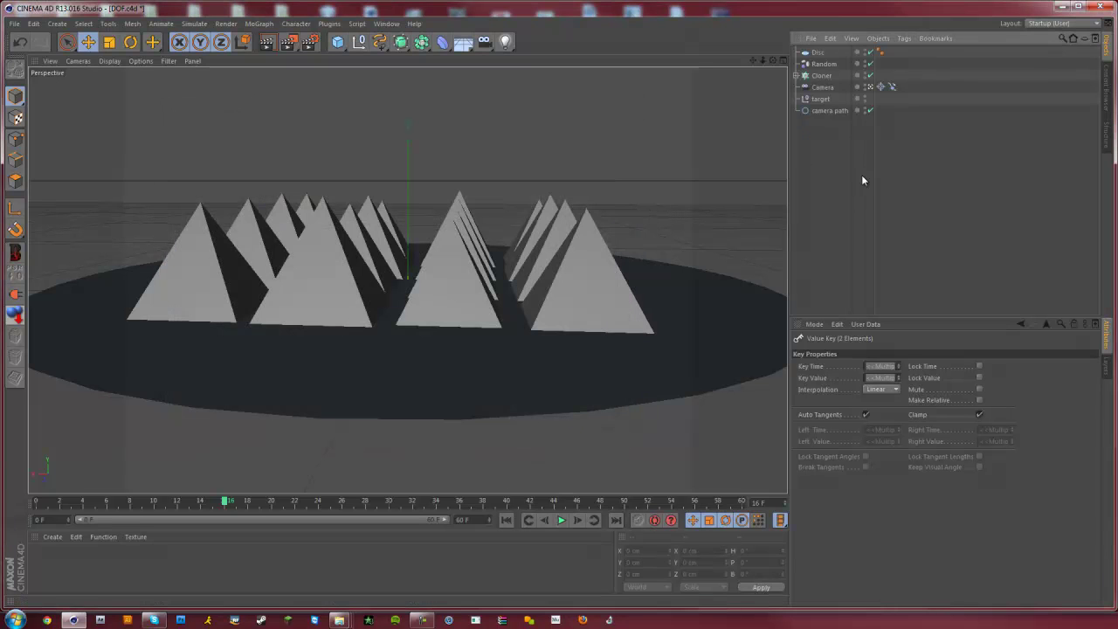
Preview the animation, select the target, and return to frame 0.
click(561, 520)
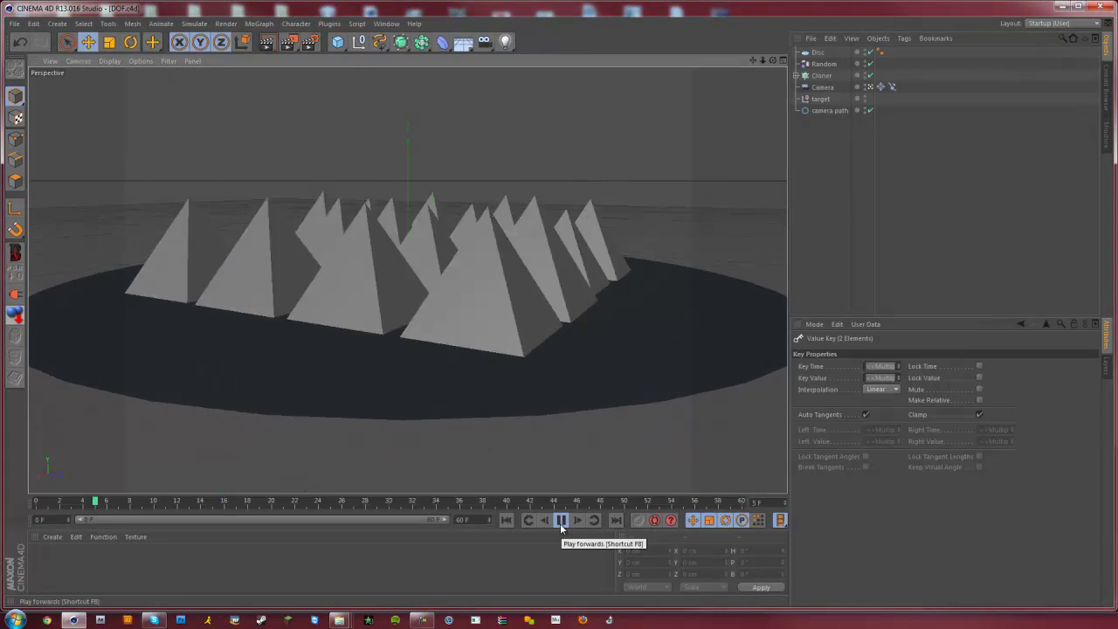
click(561, 522)
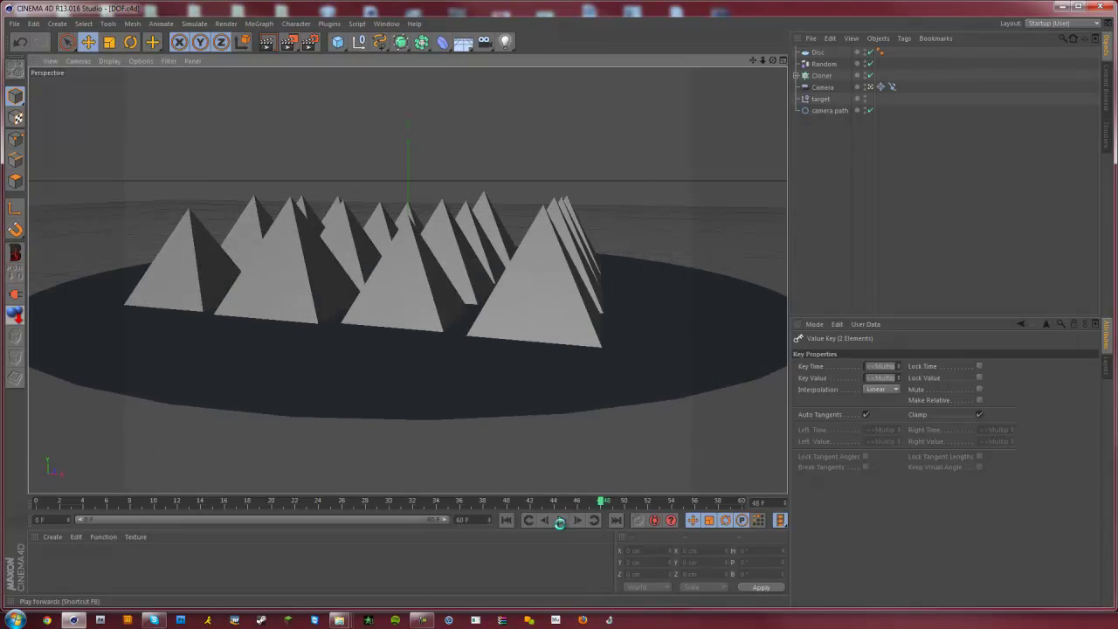
middle_click(555, 260)
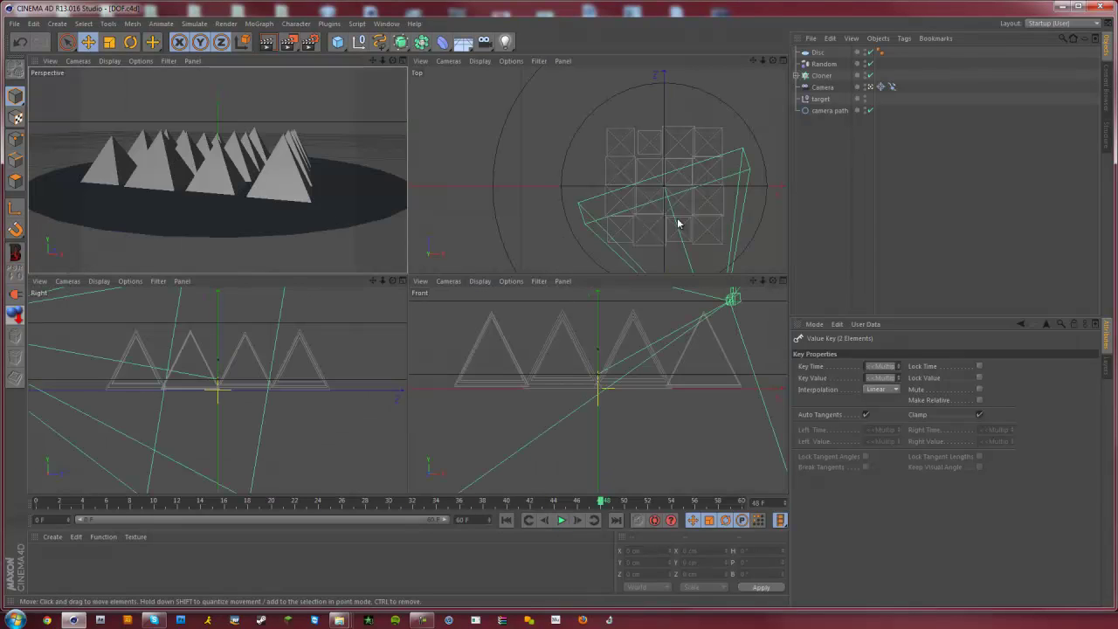
middle_click(265, 167)
click(822, 99)
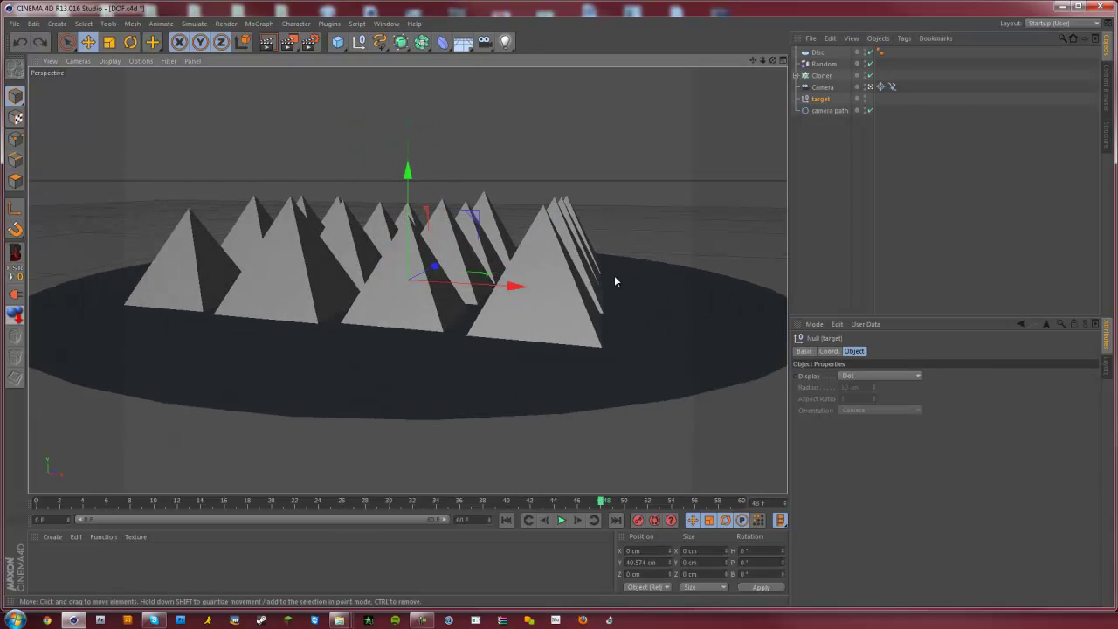
drag(377, 511, 36, 503)
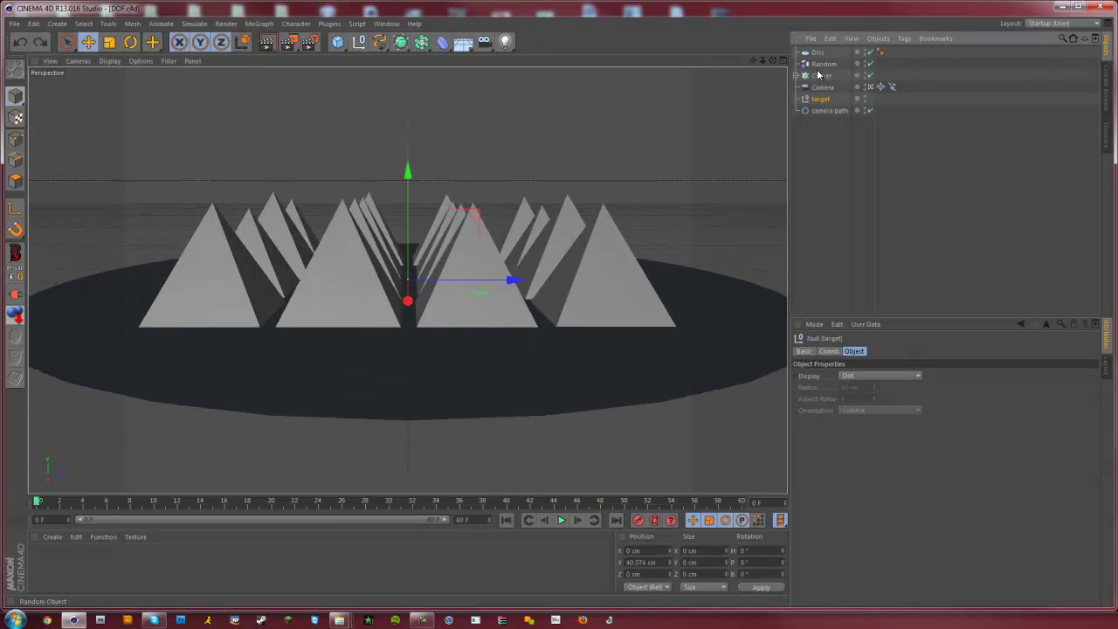
Shrink the camera path circle to a 1146 cm radius and lower it to Y 323.456 cm.
click(830, 112)
drag(418, 145, 405, 77)
drag(895, 400, 896, 401)
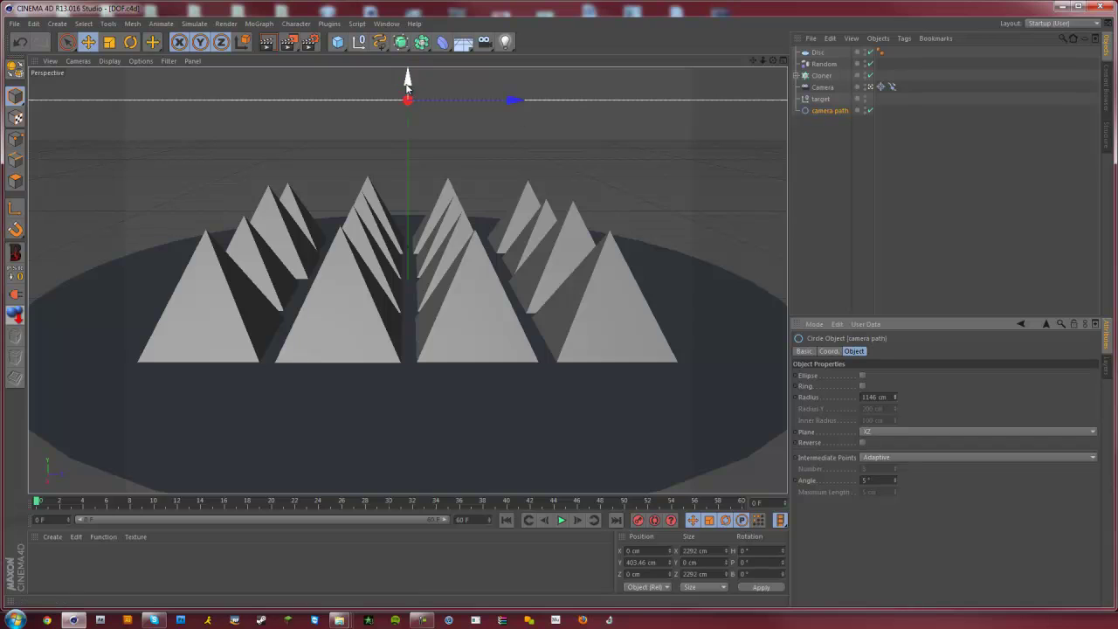
drag(408, 86, 409, 126)
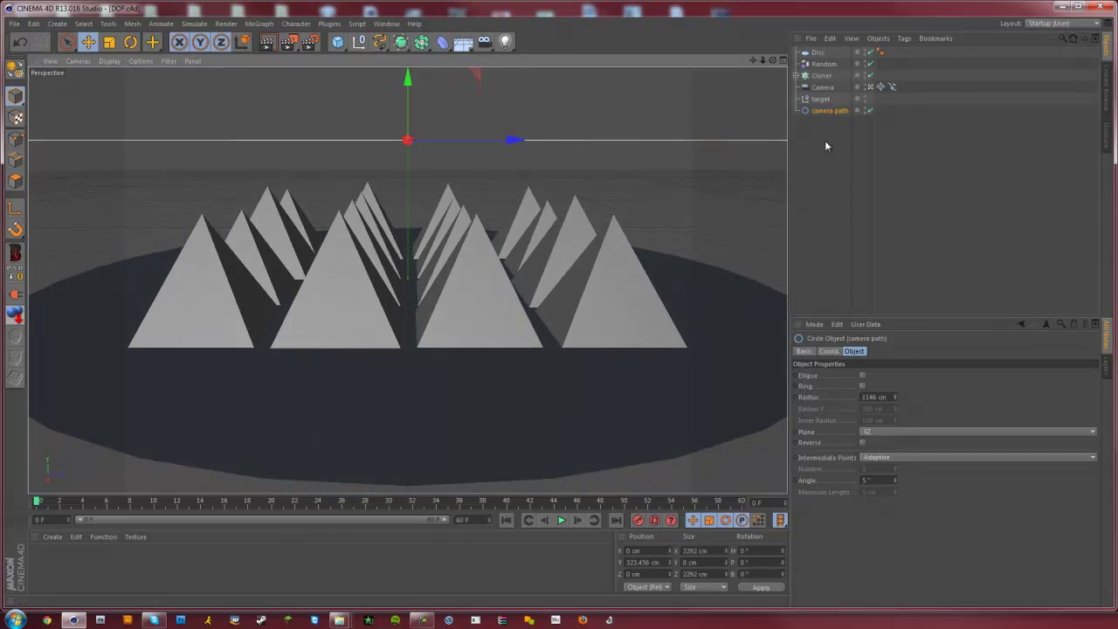
middle_click(572, 308)
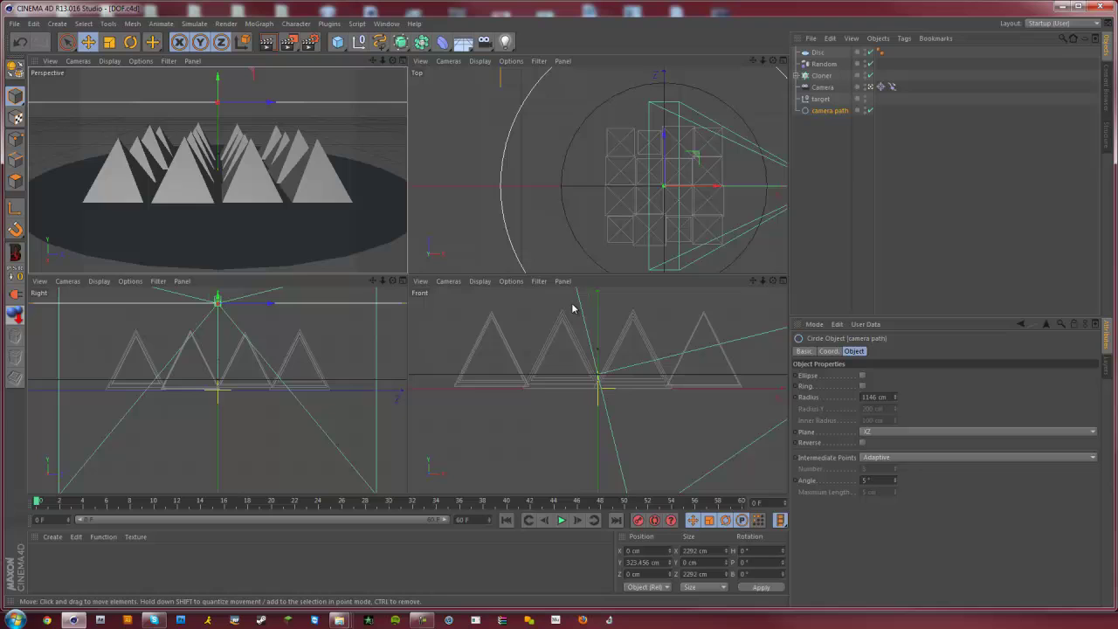
On the Camera's Details, enable DOF Map Front and Rear Blur, both starting at 240 cm.
middle_click(609, 212)
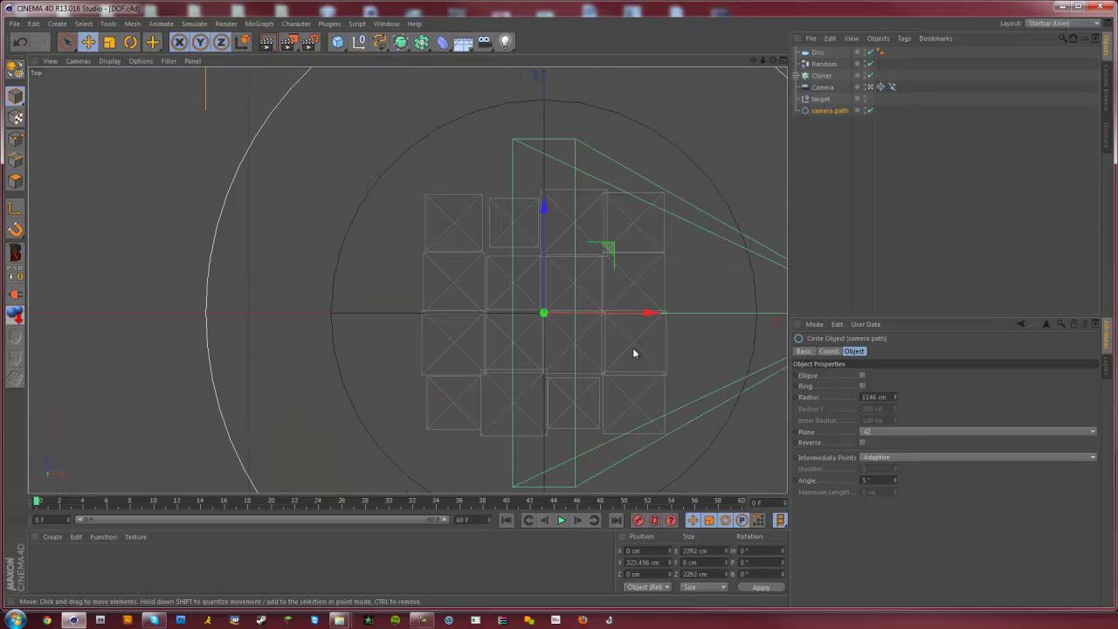
click(823, 87)
click(1013, 352)
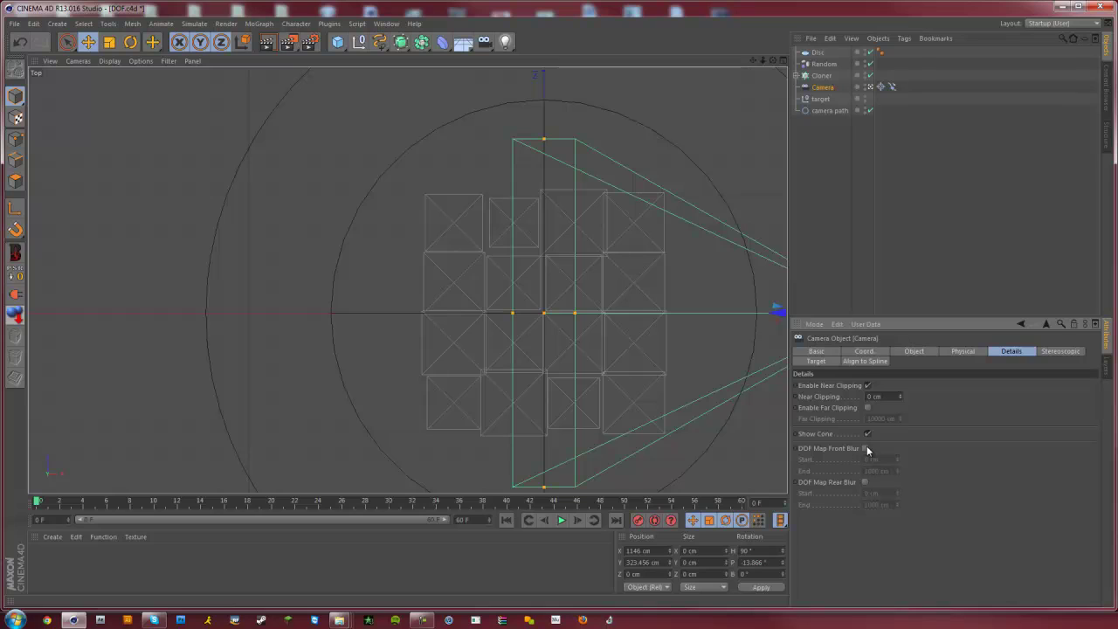
click(866, 448)
click(891, 458)
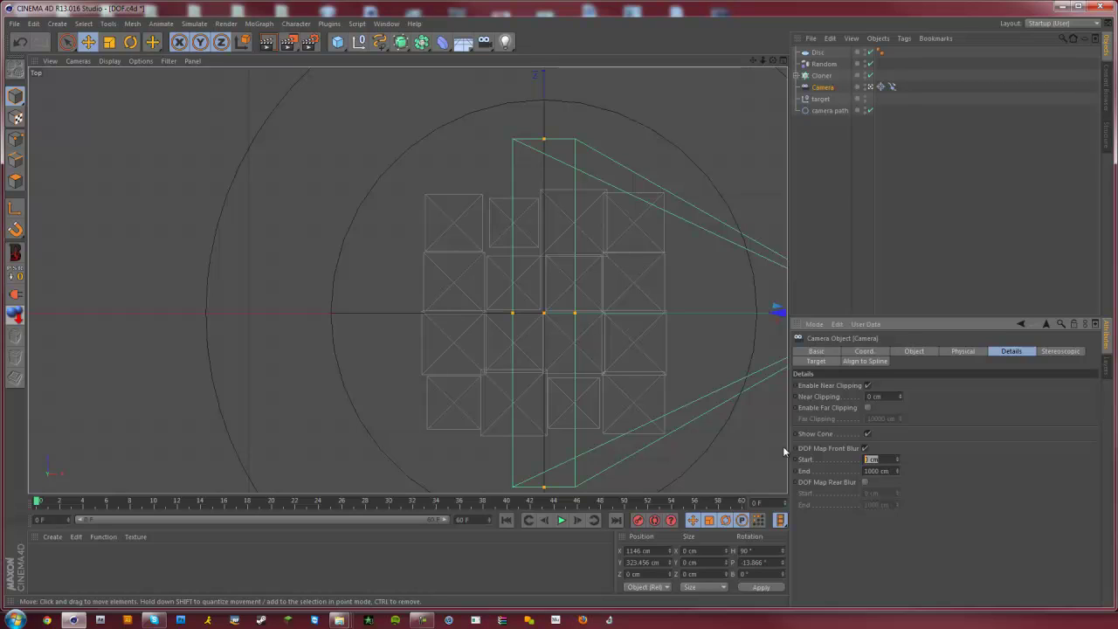
text(240)
key(Return)
click(887, 492)
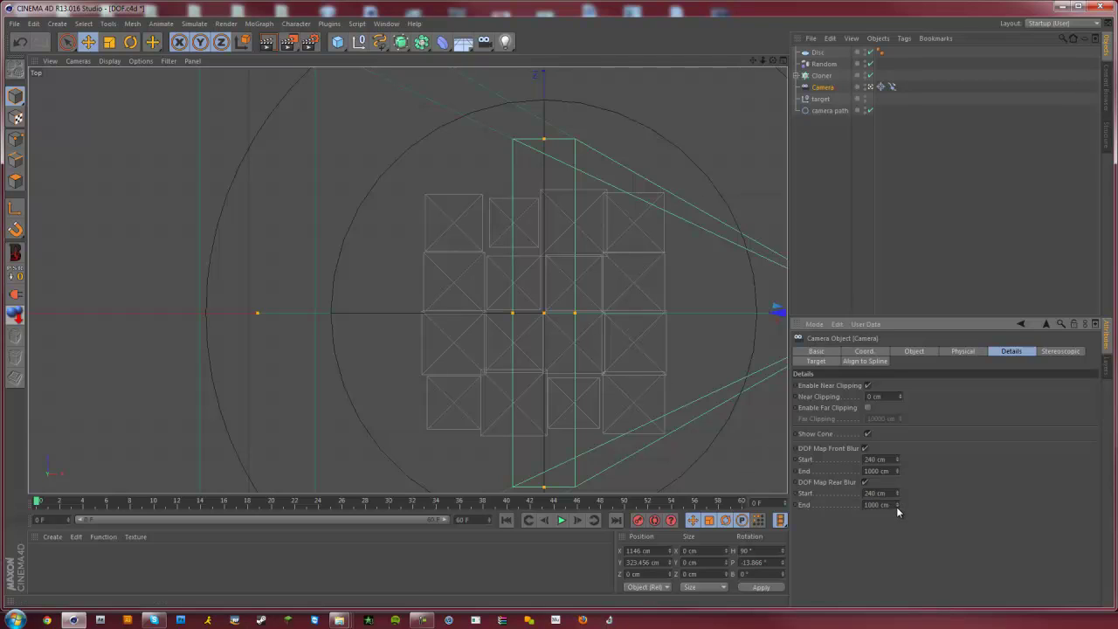
mouse_move(896, 507)
mouse_down()
mouse_move(855, 512)
mouse_move(895, 504)
mouse_up()
key(ctrl+z)
middle_click(682, 232)
Add a Depth of Field post effect in Render Settings with Use Gradients checked.
middle_click(290, 138)
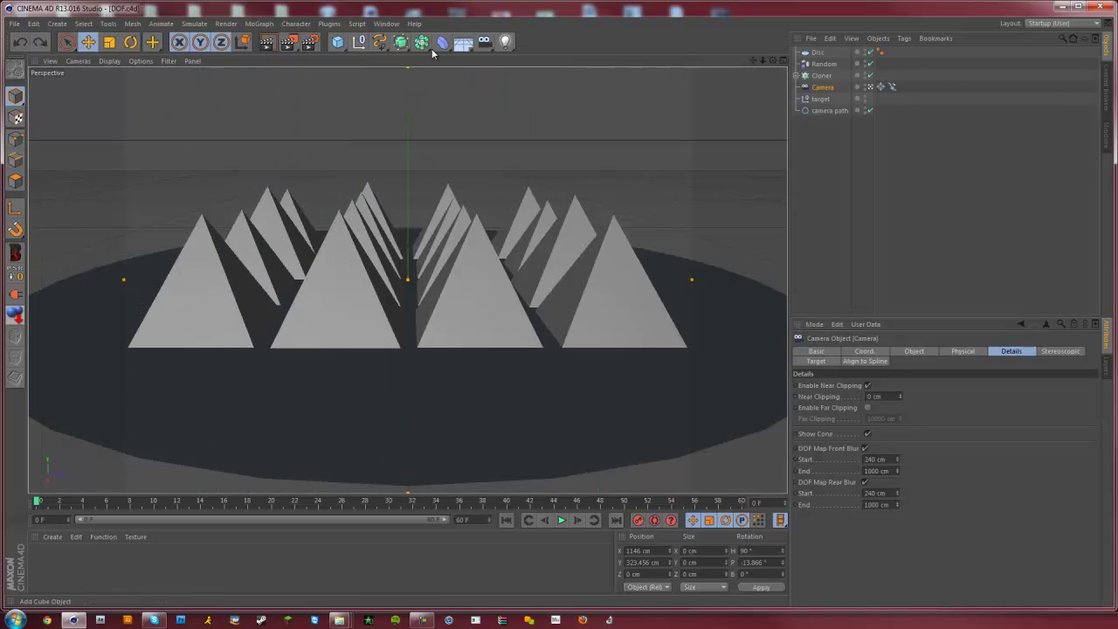
click(311, 42)
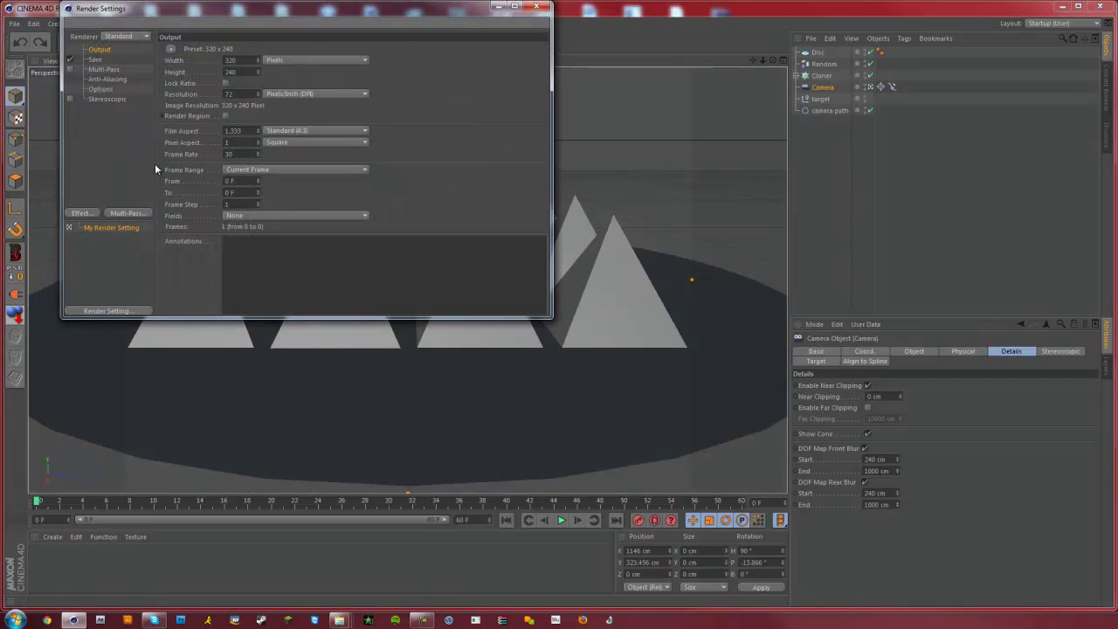
click(81, 213)
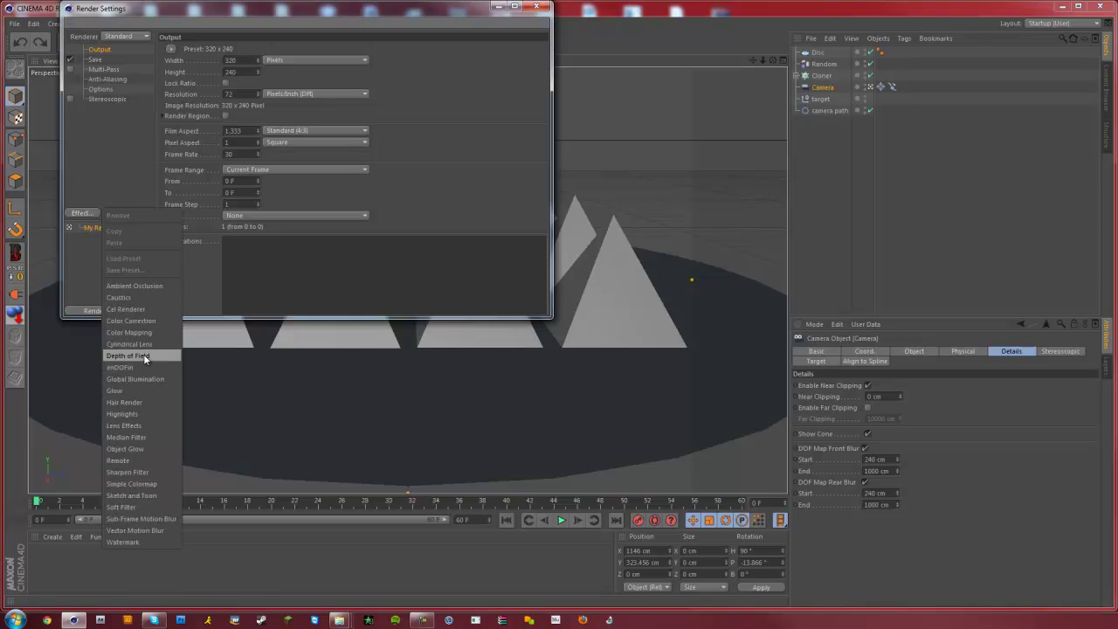
click(144, 355)
click(216, 132)
Deselect the camera and move, widen and centre the Render Settings window.
drag(201, 9, 1110, 19)
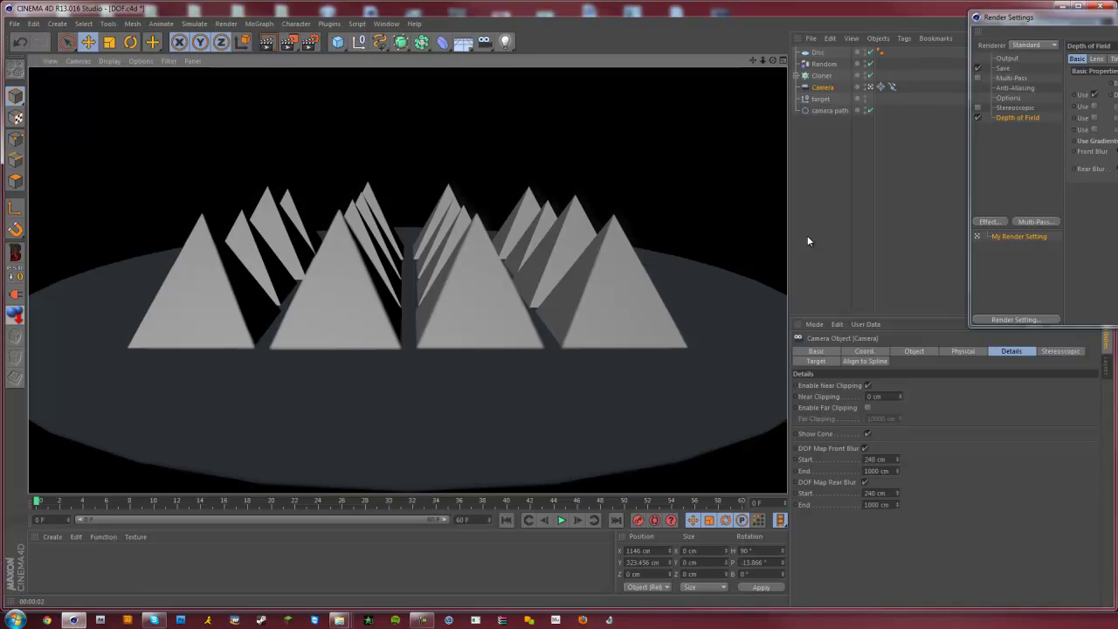
click(803, 249)
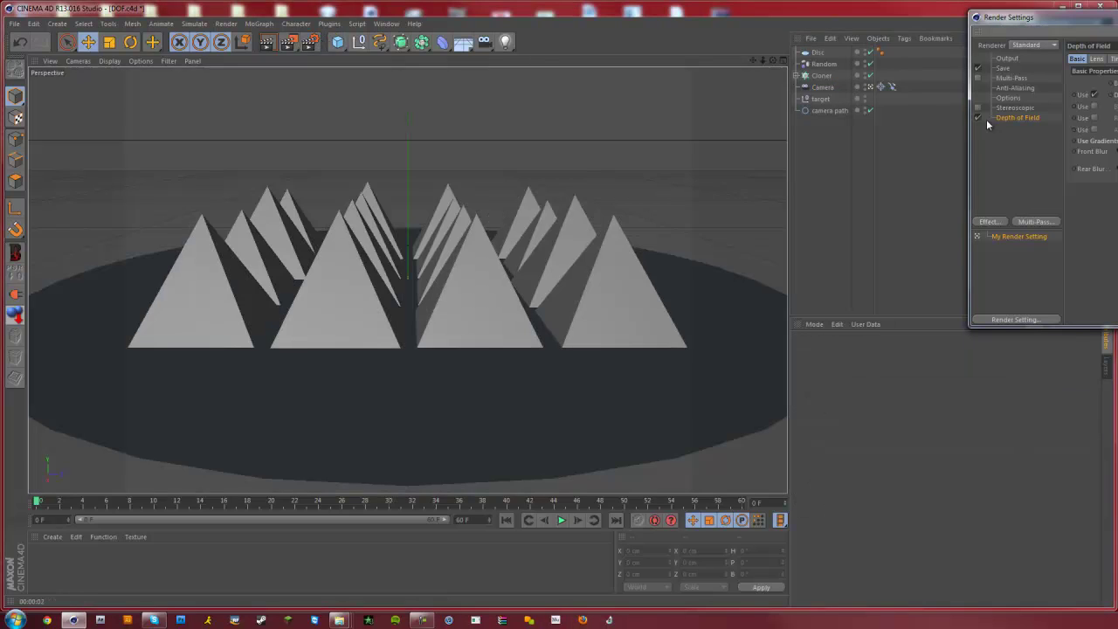
drag(970, 131, 693, 131)
drag(786, 17, 577, 44)
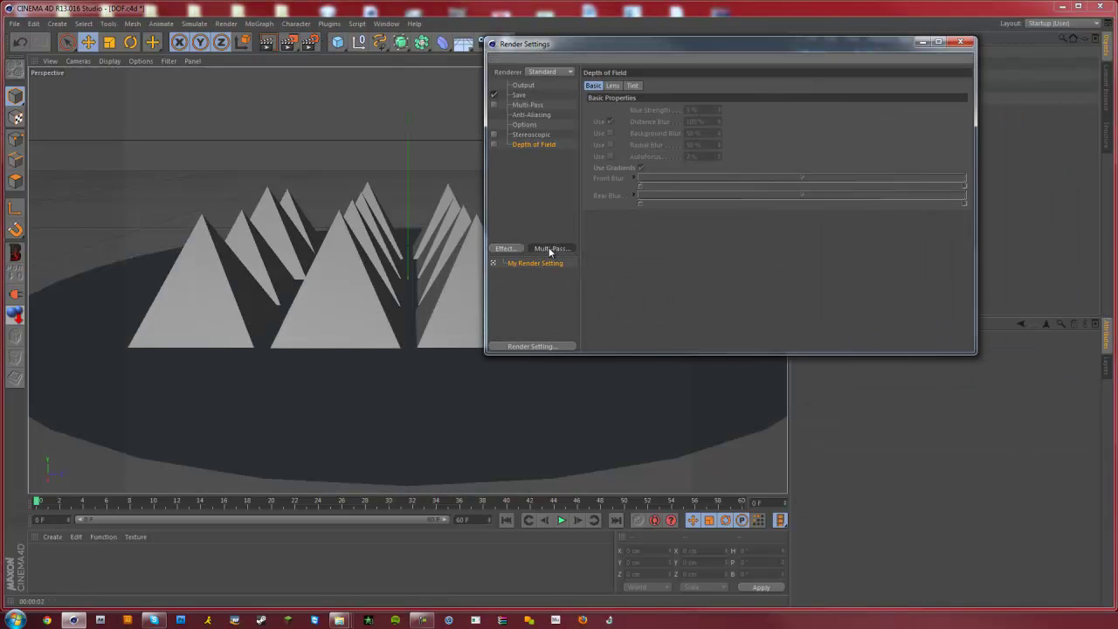
Add a Depth multi-pass and turn on Multi-Pass rendering.
click(550, 248)
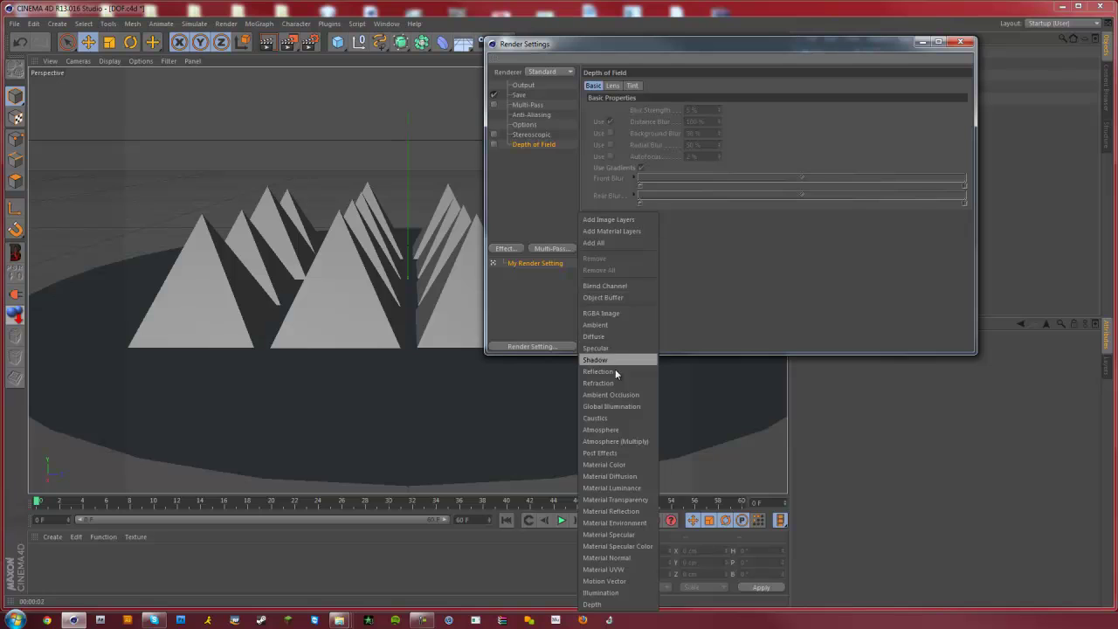
click(529, 225)
click(312, 45)
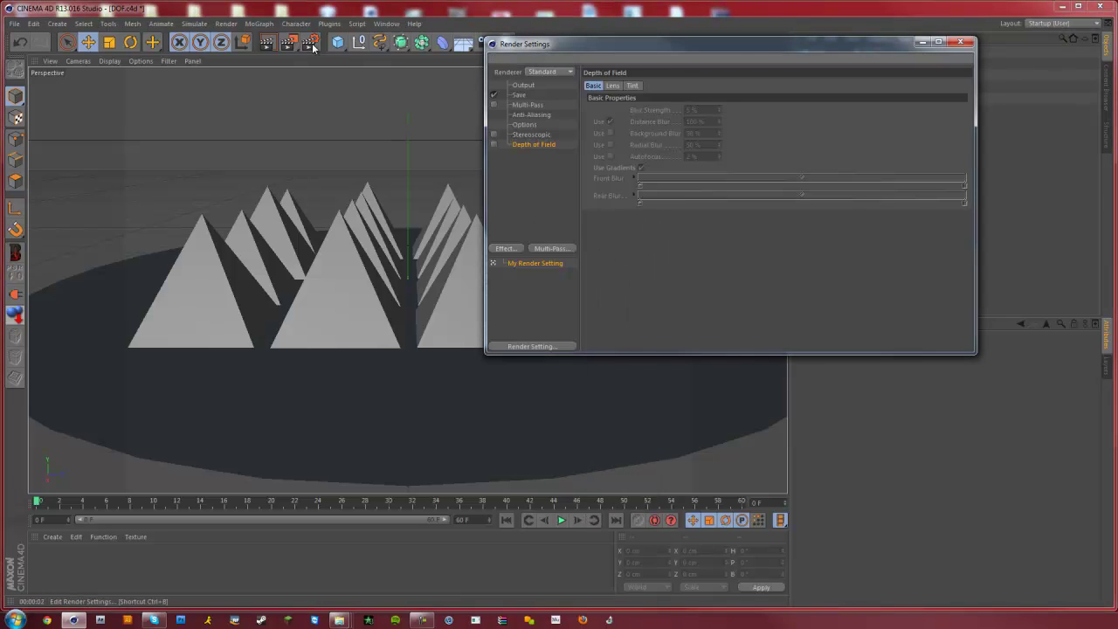
click(550, 248)
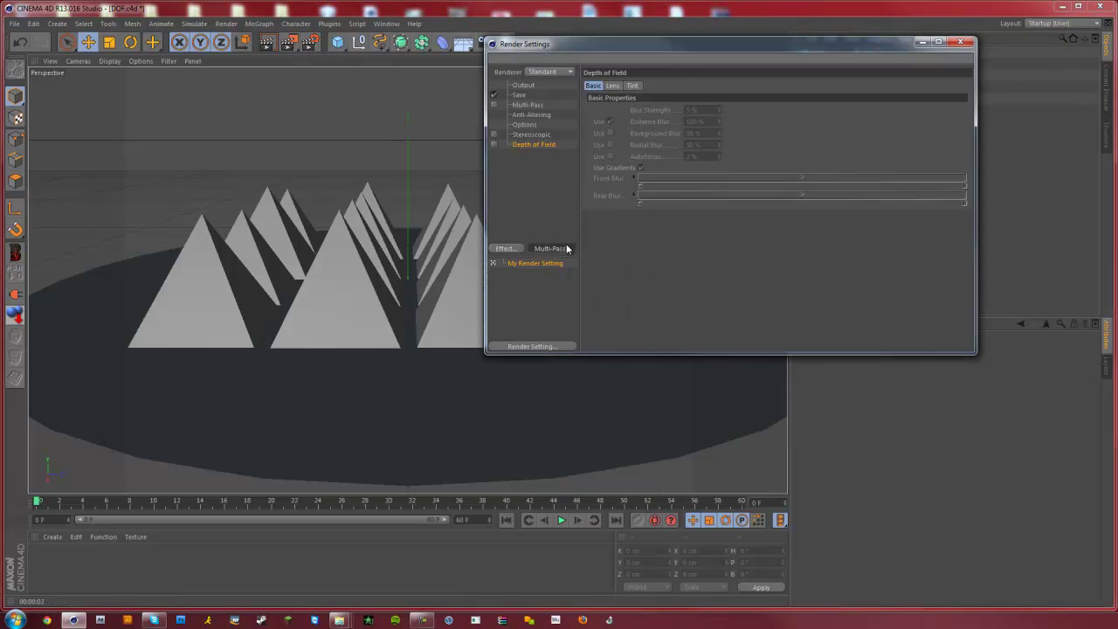
click(614, 603)
click(549, 114)
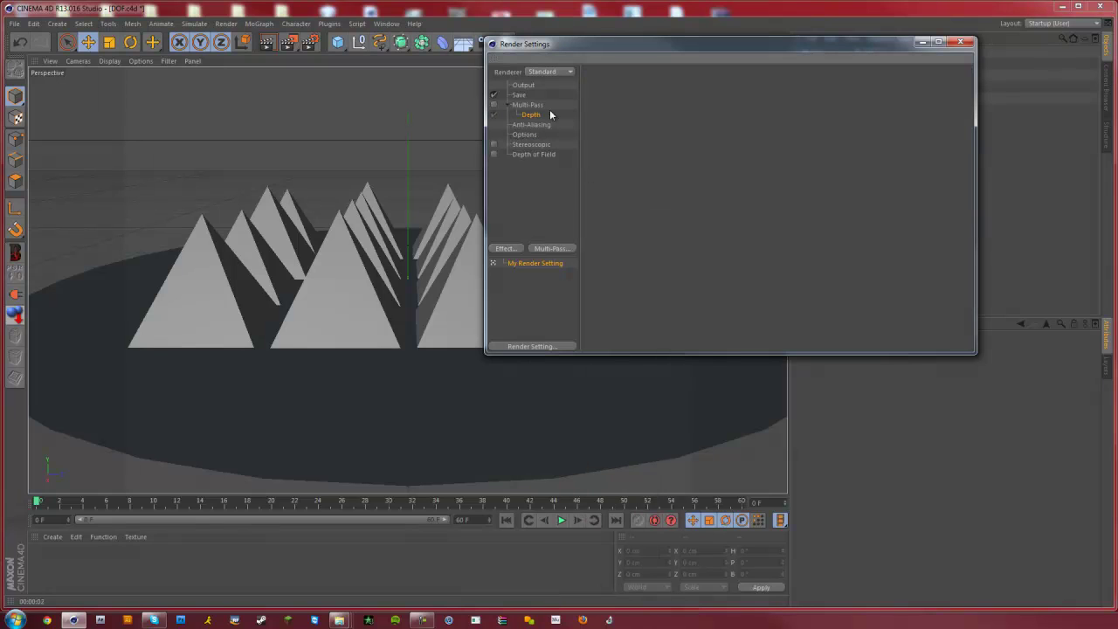
click(493, 104)
Set the render output size to 1920 x 1080.
click(508, 104)
click(519, 95)
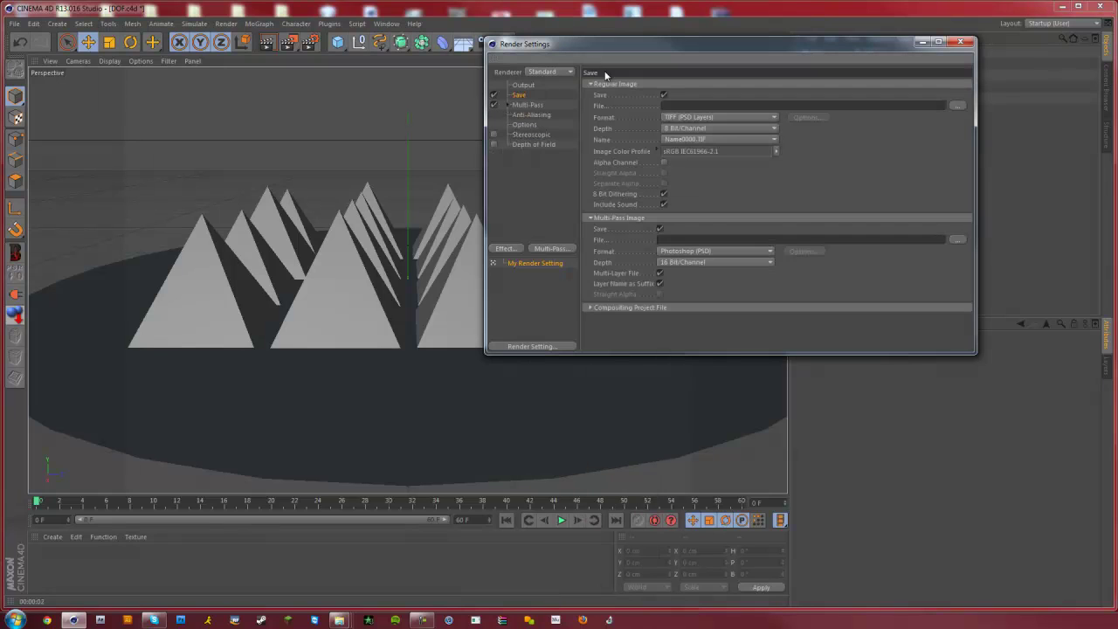
click(523, 85)
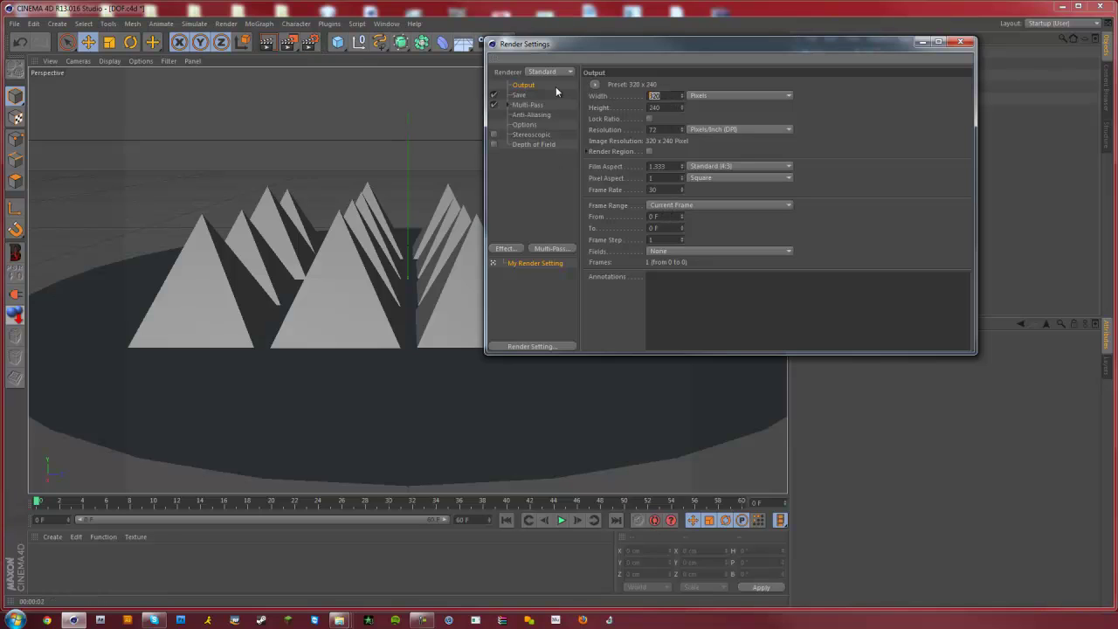
text(1920)
key(Tab)
text(10)
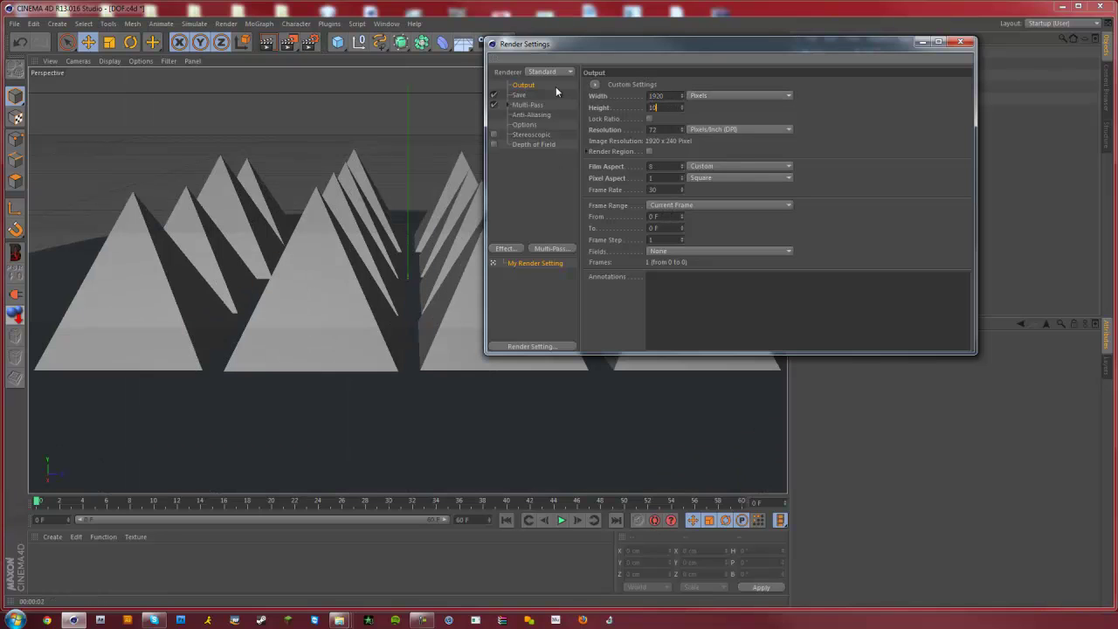
text(80)
key(Return)
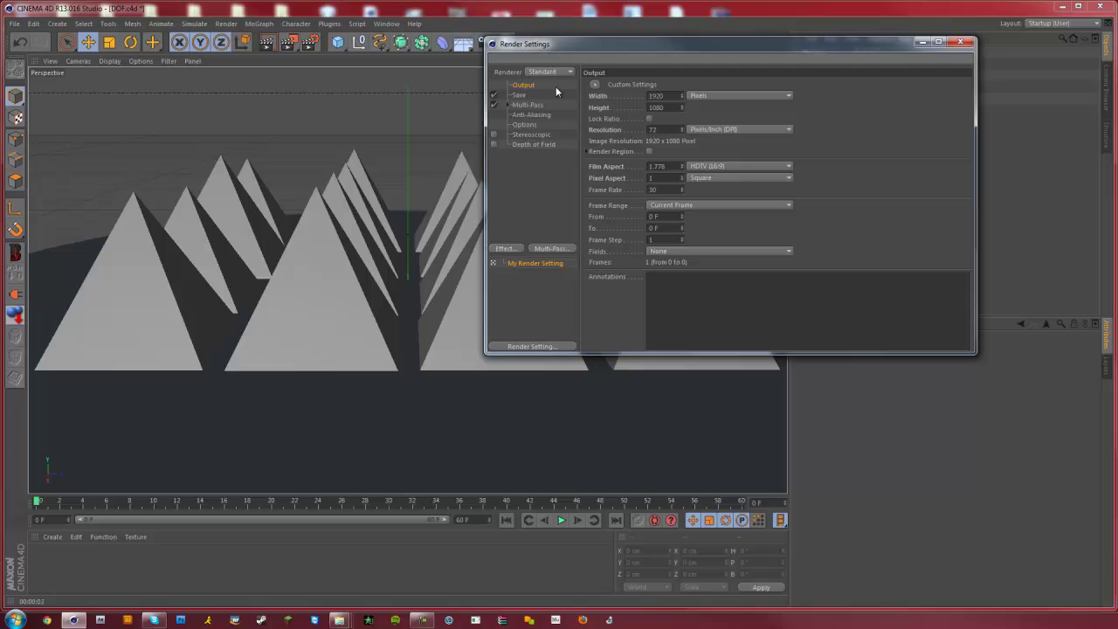
Render to the Picture Viewer and show only the Depth layer as a single pass.
click(292, 43)
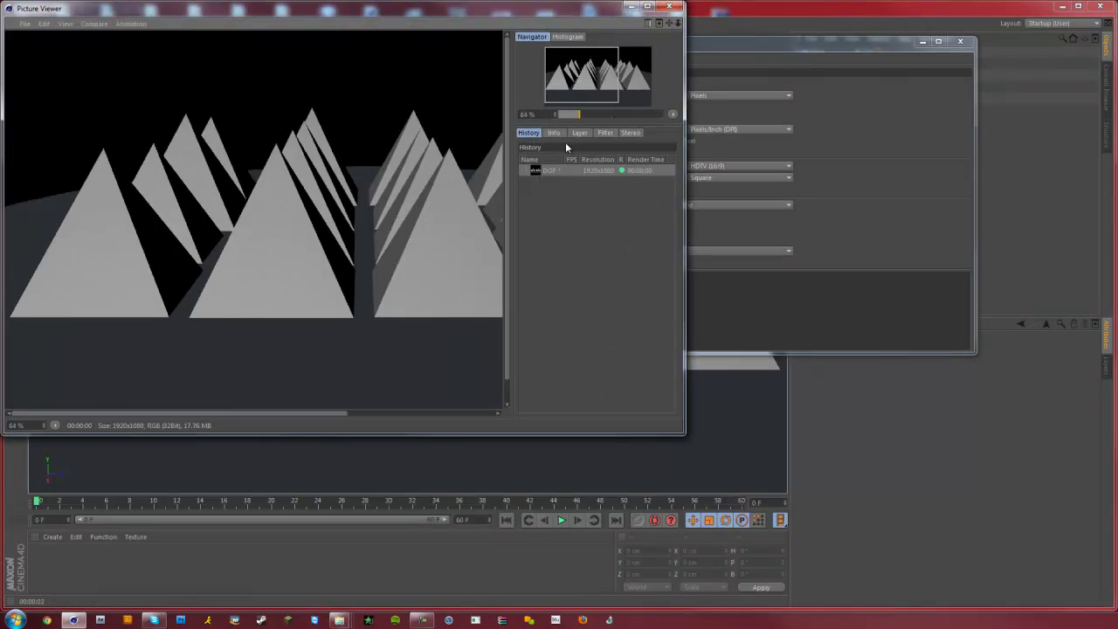
click(579, 133)
click(581, 209)
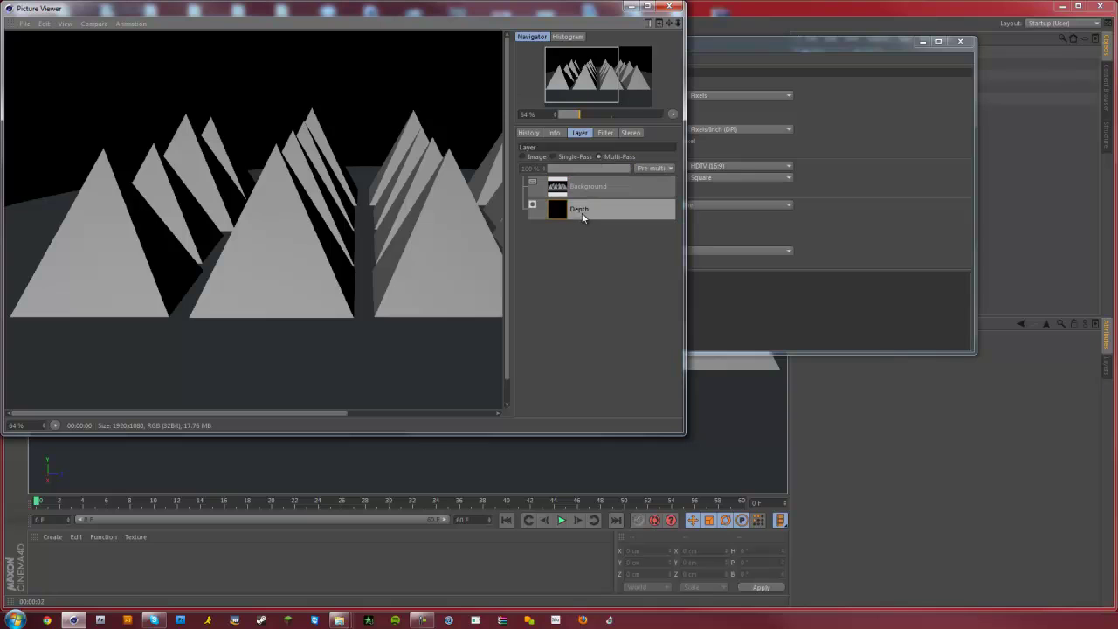
click(570, 156)
Zoom and pan around the grayscale depth map to inspect the pyramids.
scroll(379, 185, up, 2)
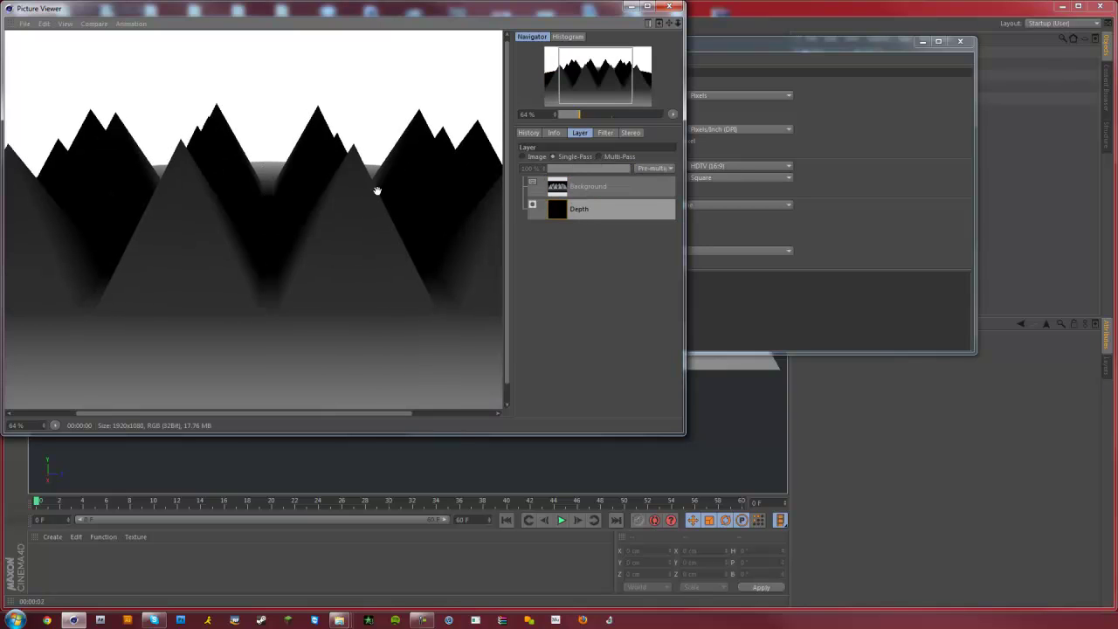
scroll(344, 170, down, 3)
scroll(305, 126, up, 3)
drag(305, 126, 385, 254)
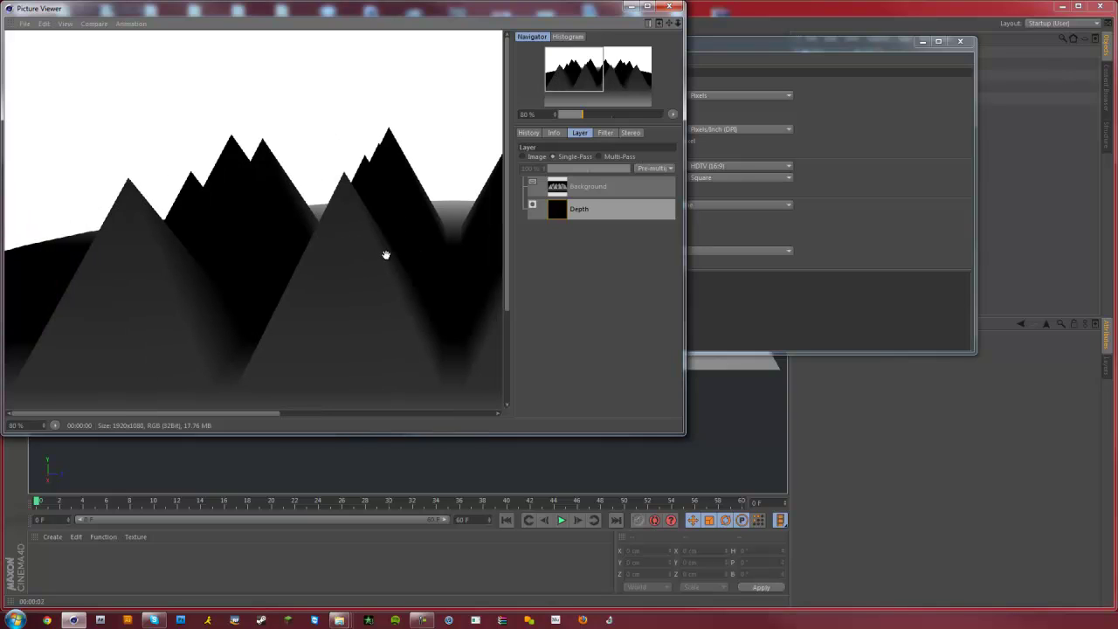
drag(348, 298, 311, 328)
drag(370, 177, 400, 253)
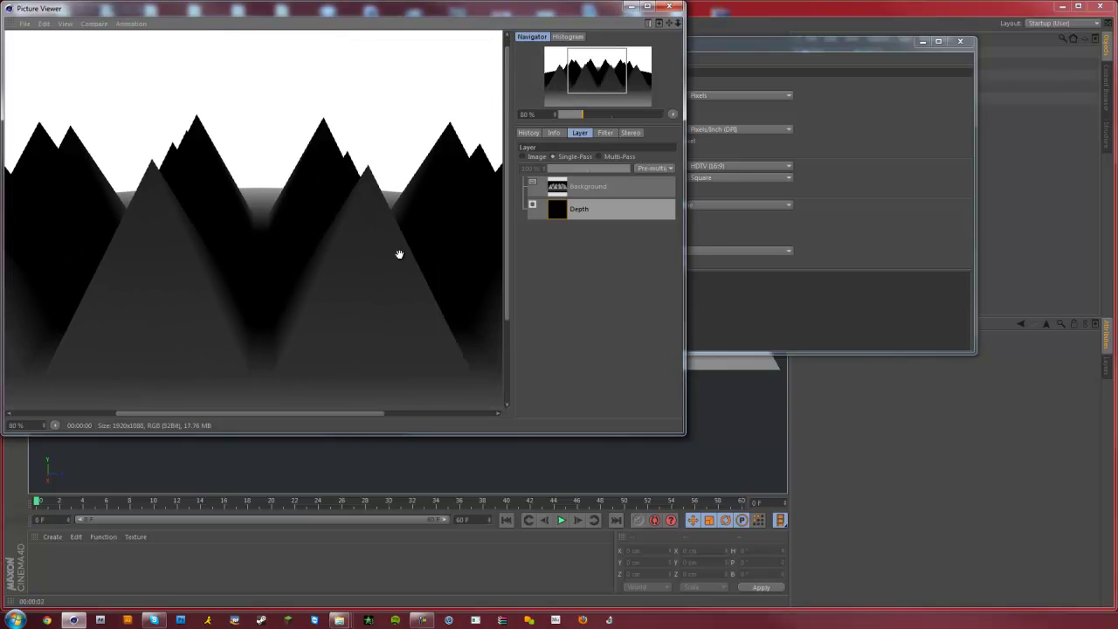
scroll(315, 124, down, 2)
scroll(402, 135, up, 3)
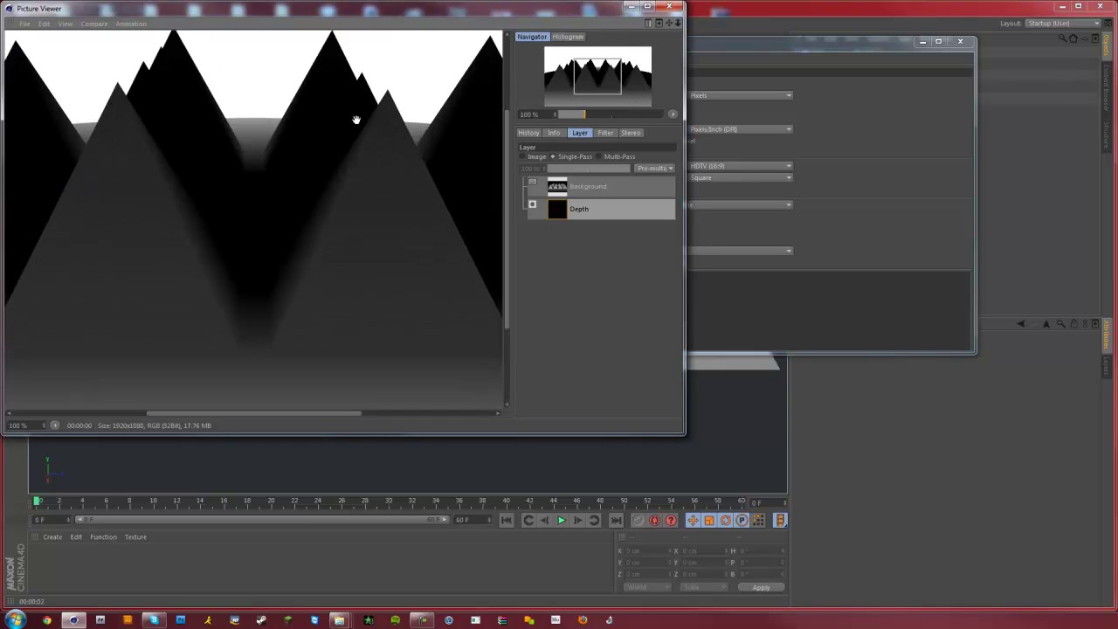
drag(357, 114, 359, 282)
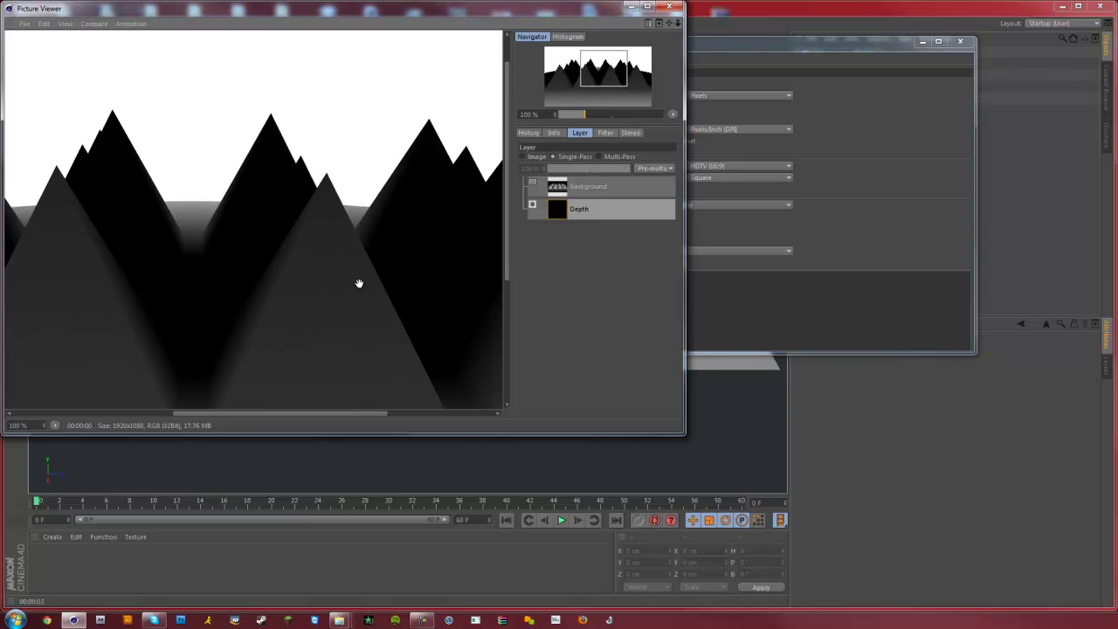
scroll(369, 261, down, 3)
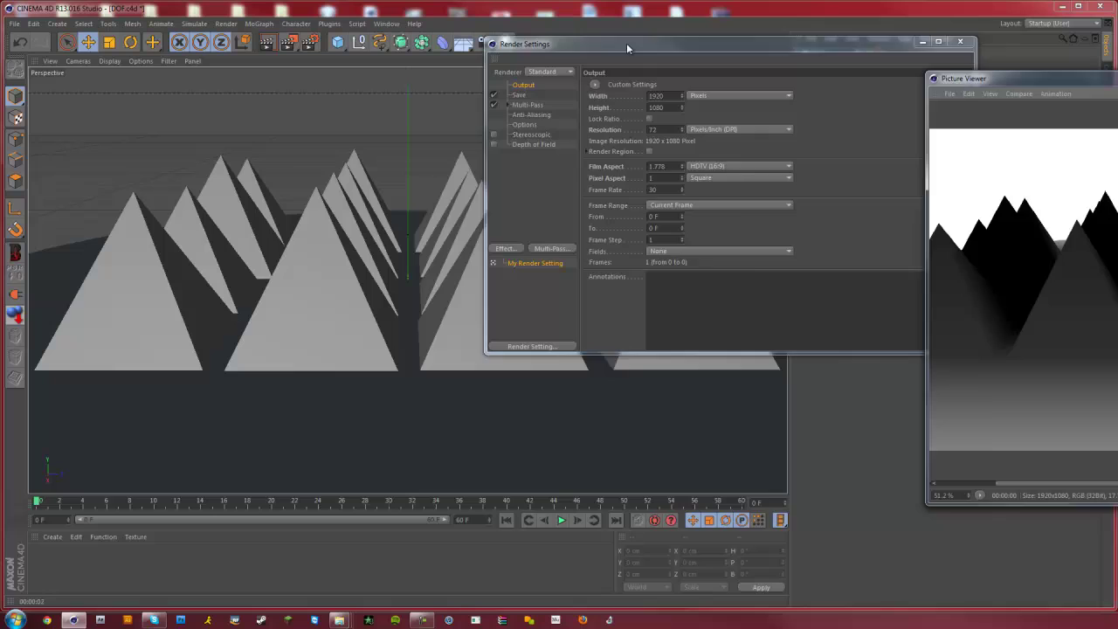
Set the camera's DOF Map Rear Blur start to 120 cm.
drag(627, 43, 1110, 332)
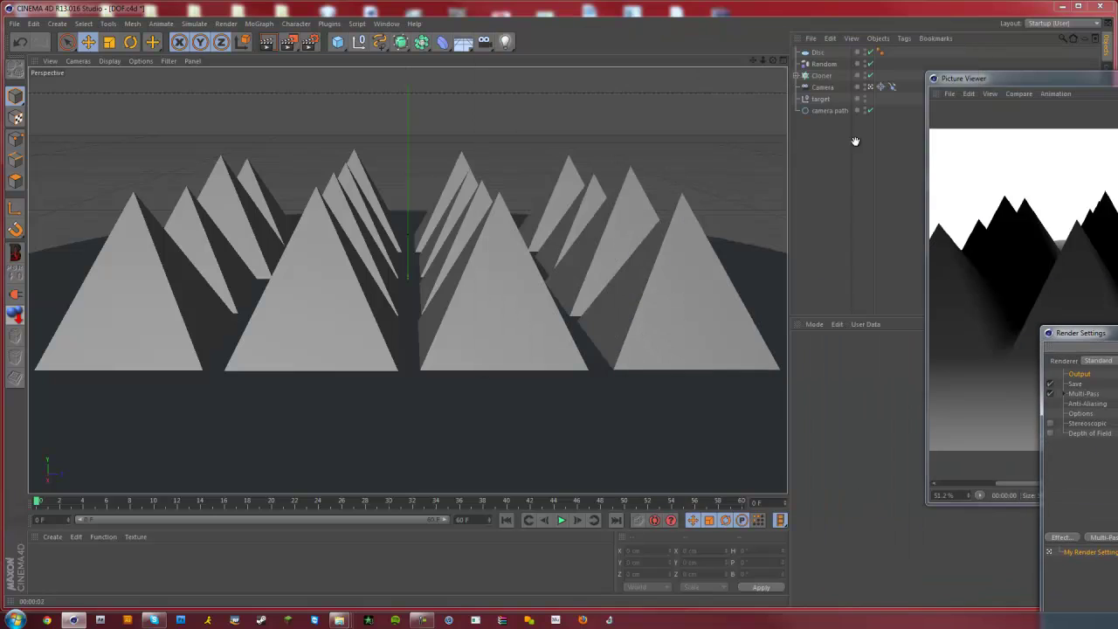
middle_click(574, 139)
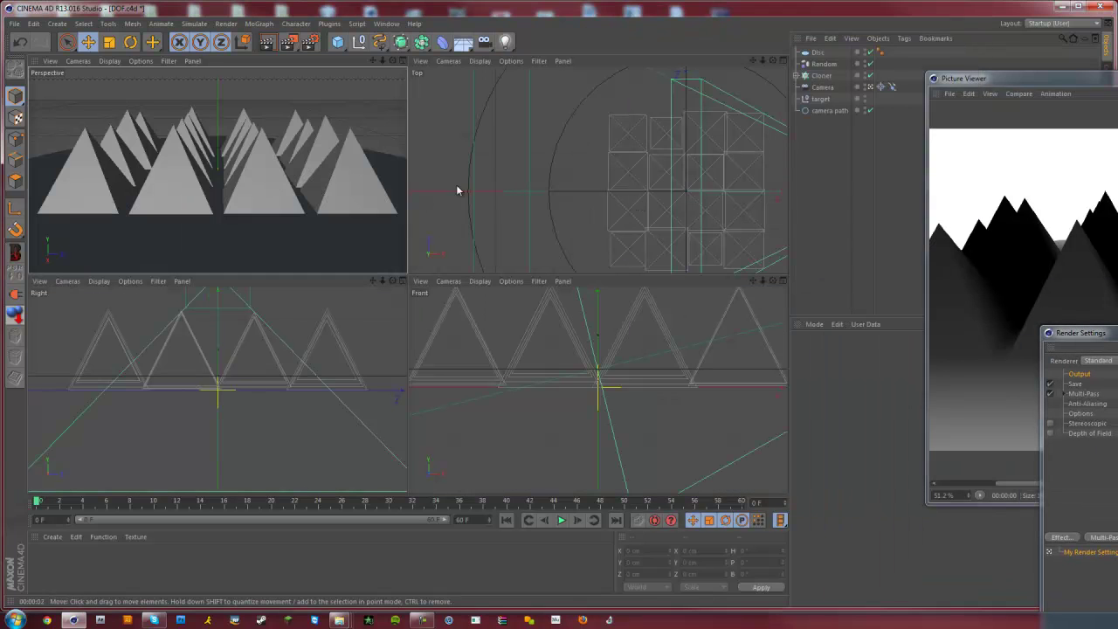
middle_click(232, 140)
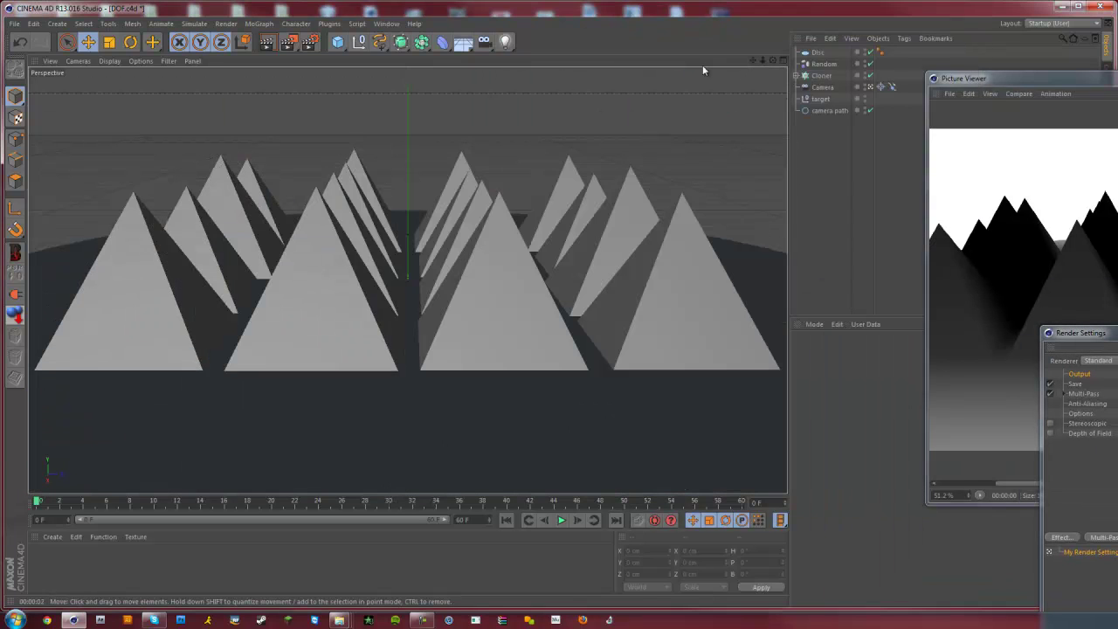
click(824, 88)
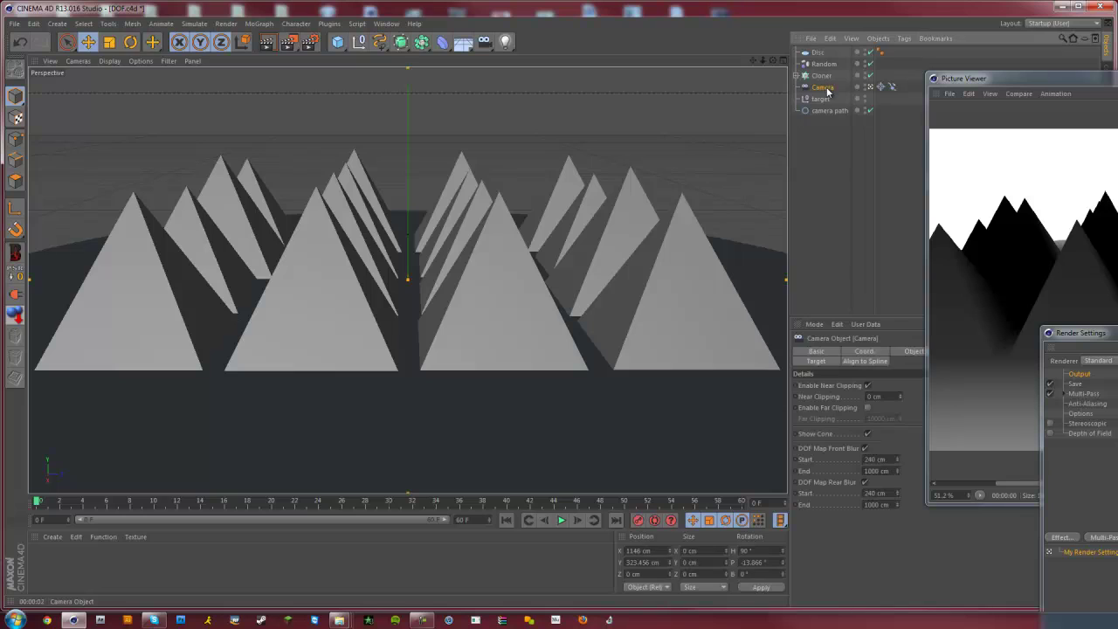
click(891, 494)
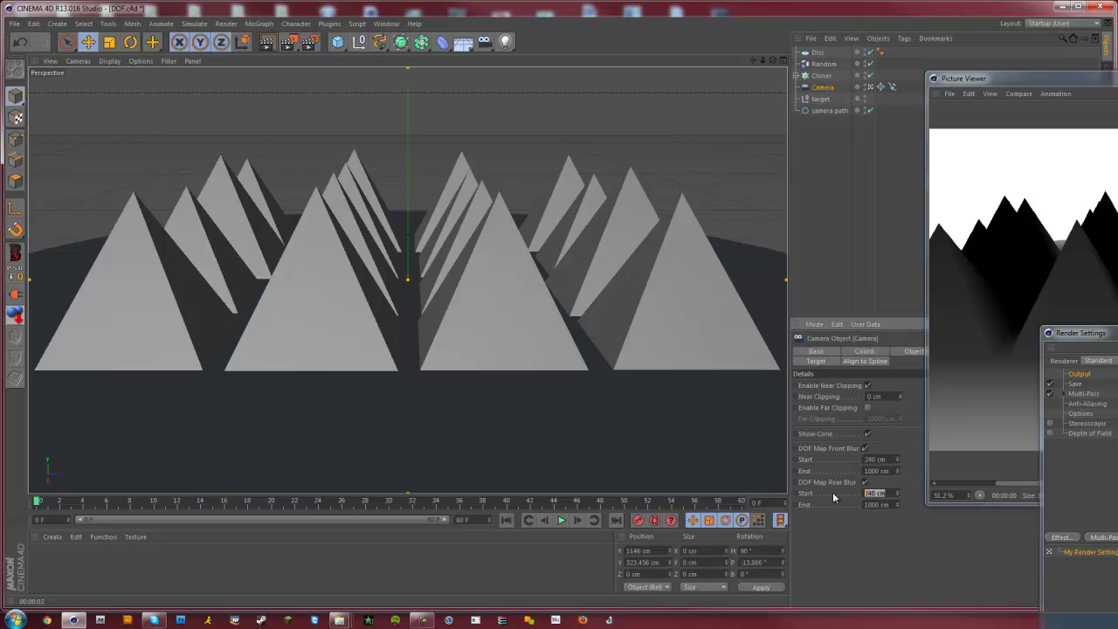
text(120)
key(Return)
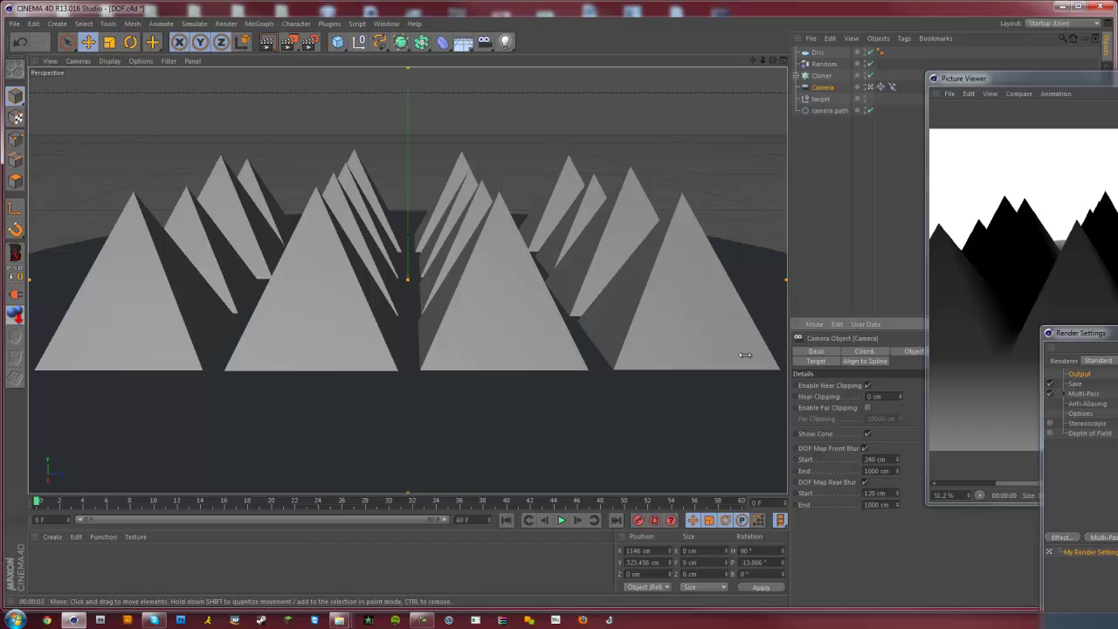
Re-render the scene at frame 38, then close the Picture Viewer.
click(291, 43)
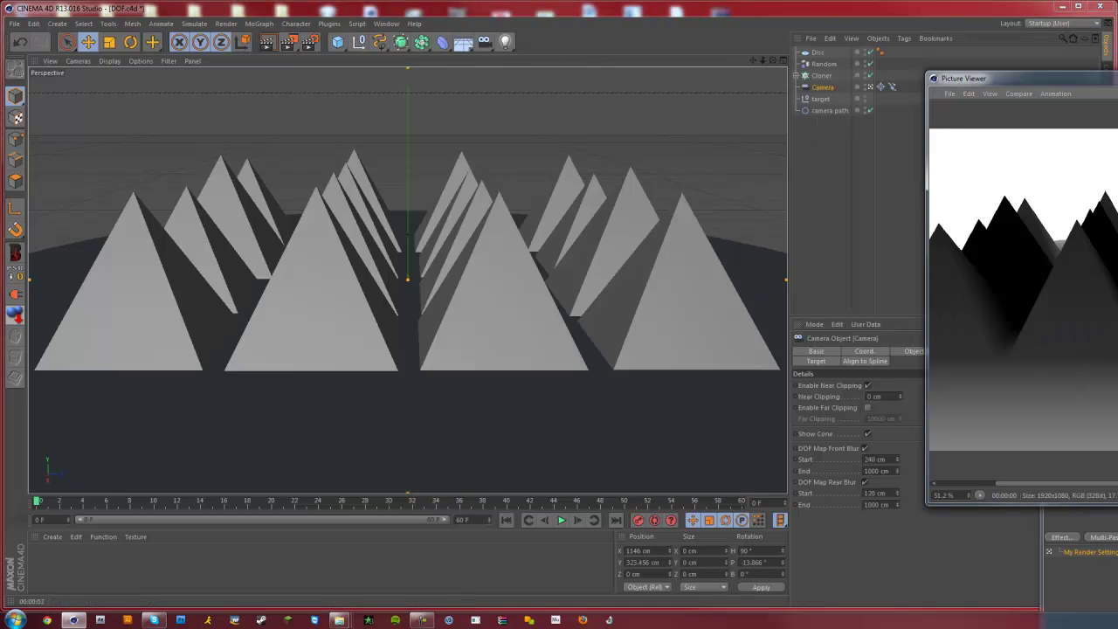
drag(552, 495, 483, 500)
click(288, 45)
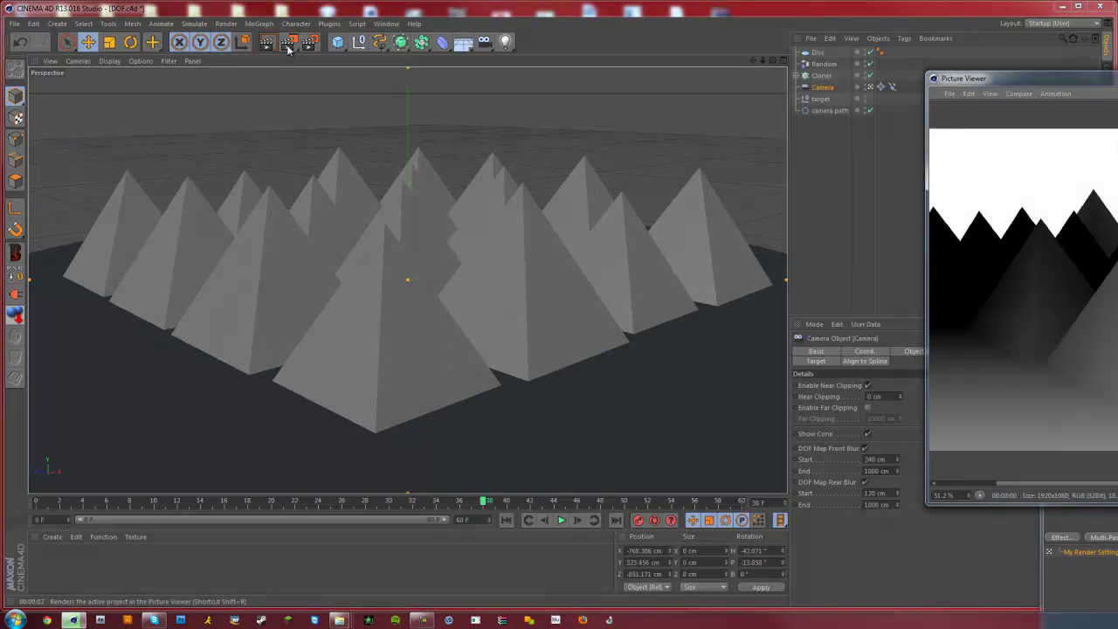
drag(1005, 79, 372, 71)
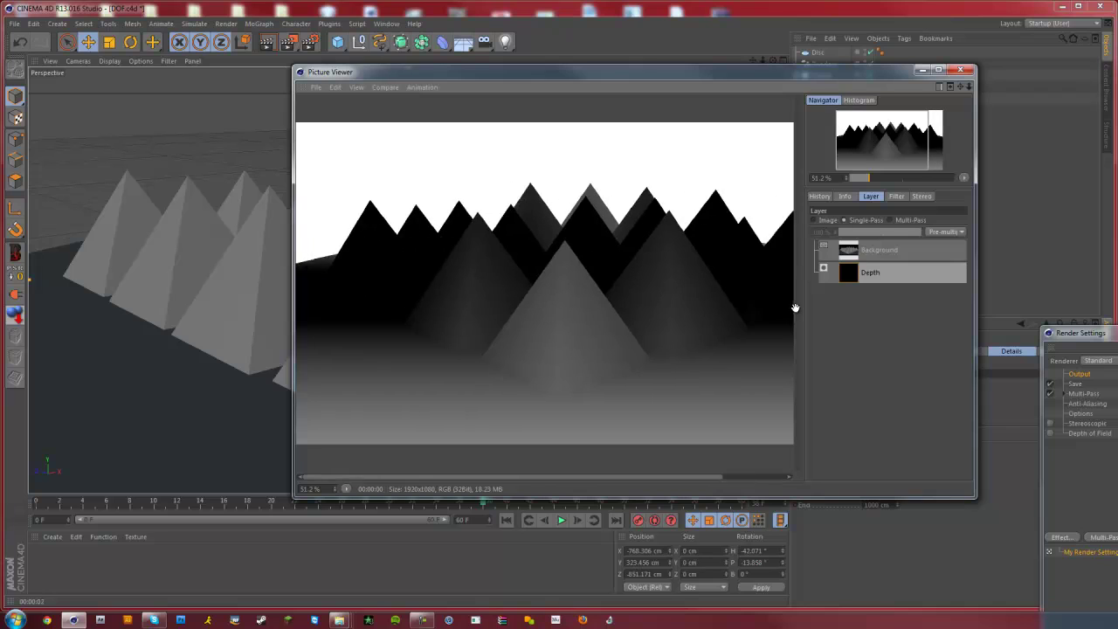
click(960, 70)
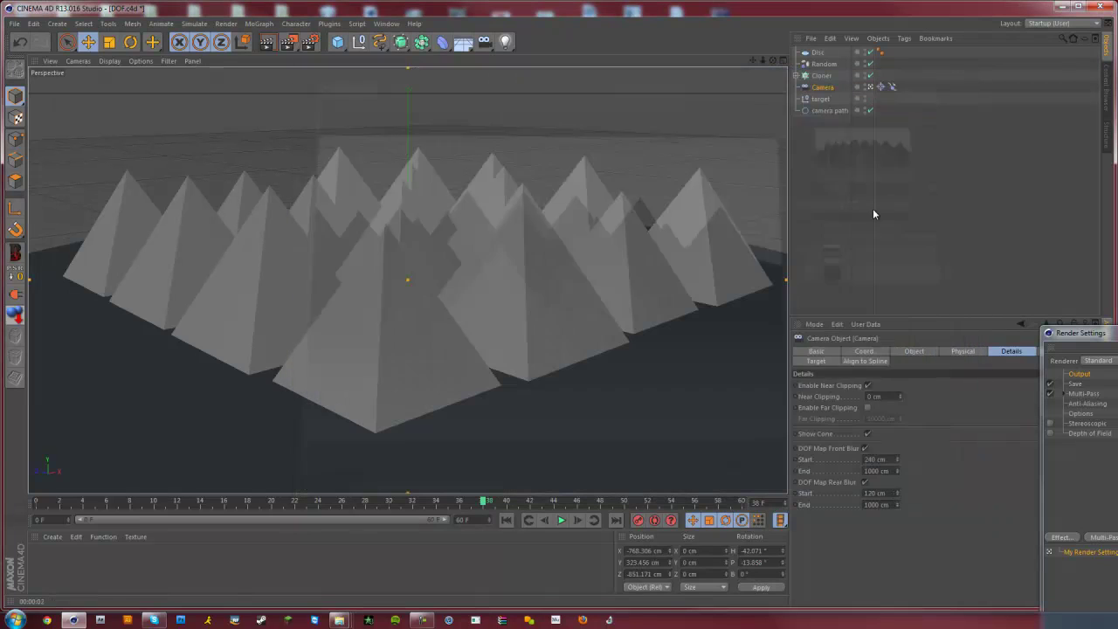
Render all frames and save the regular image as PNG with an alpha channel.
drag(1084, 333, 588, 121)
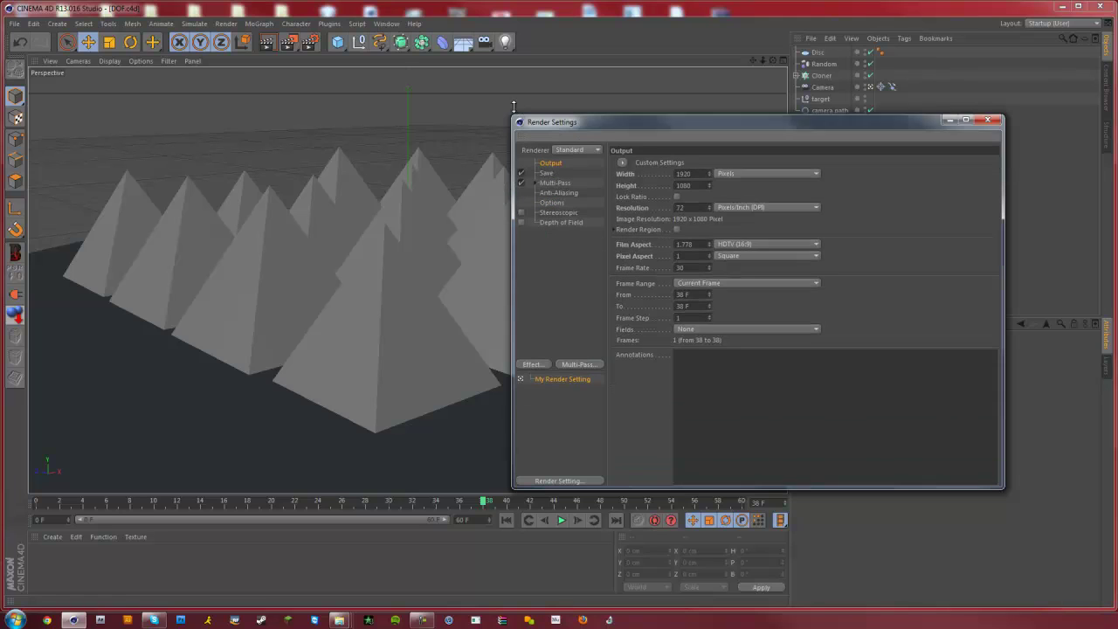
click(699, 274)
click(701, 309)
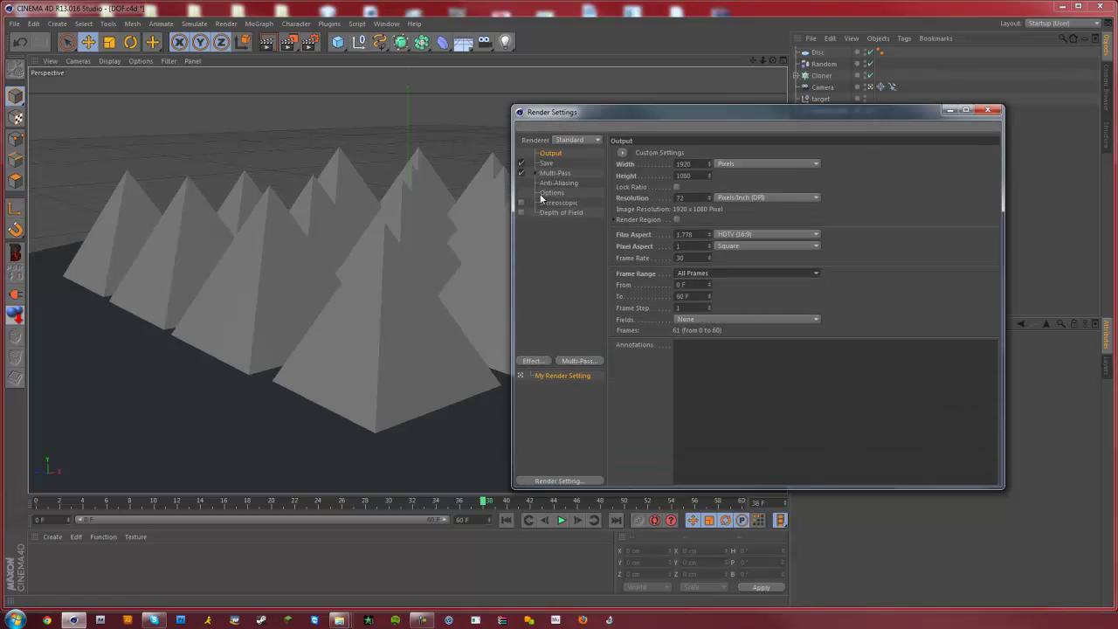
click(547, 163)
click(721, 188)
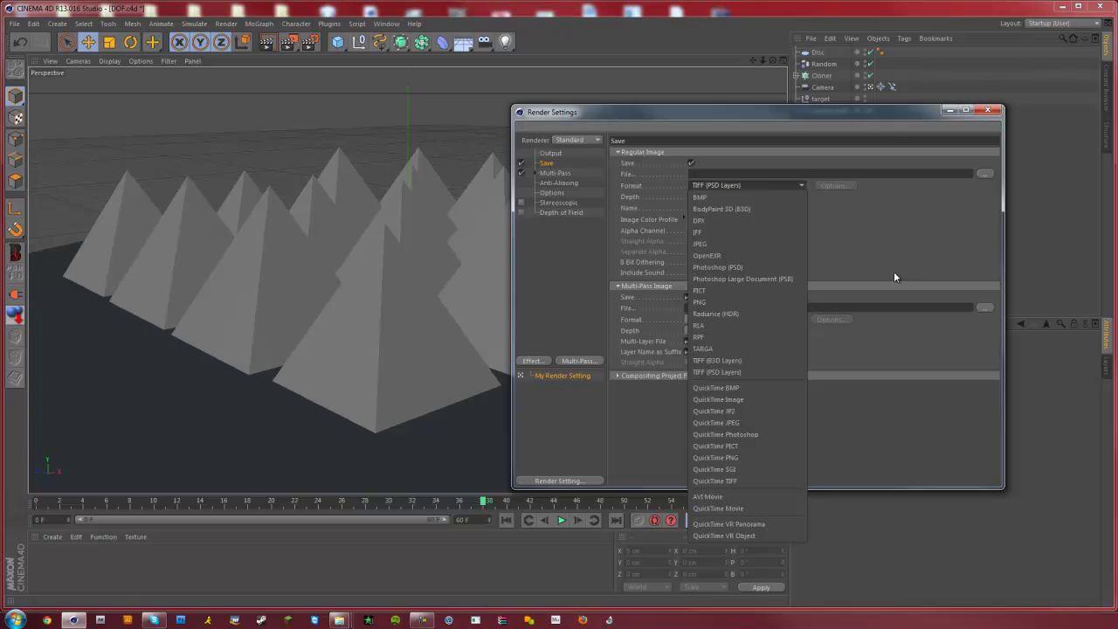
click(703, 303)
click(689, 230)
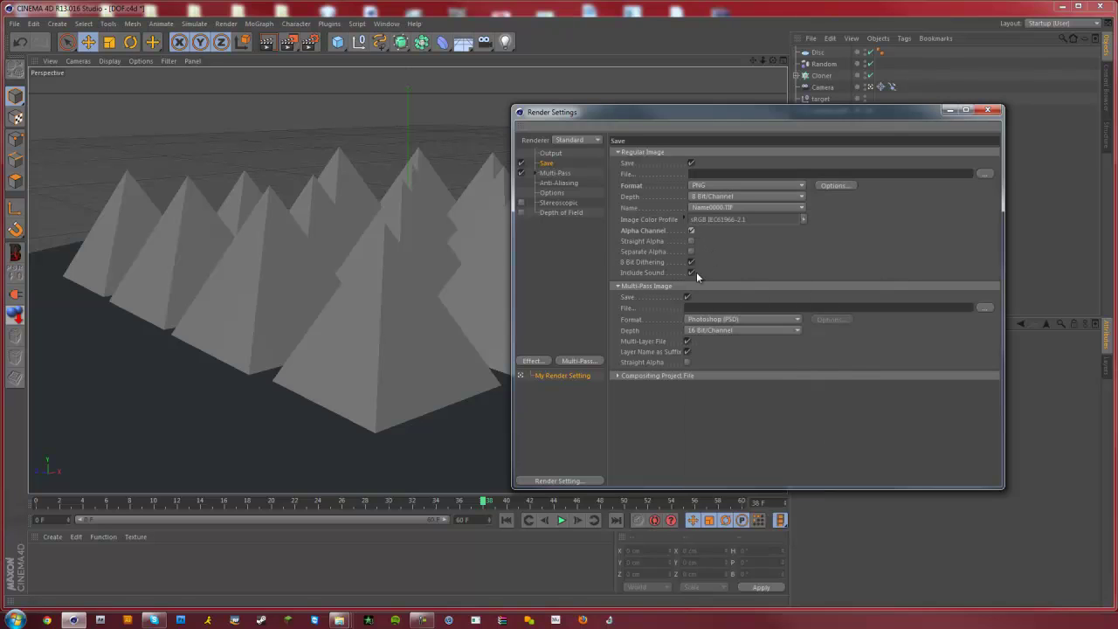
Save the multi-pass as uncompressed full-frames AVI Movie and enable the compositing project file.
click(707, 318)
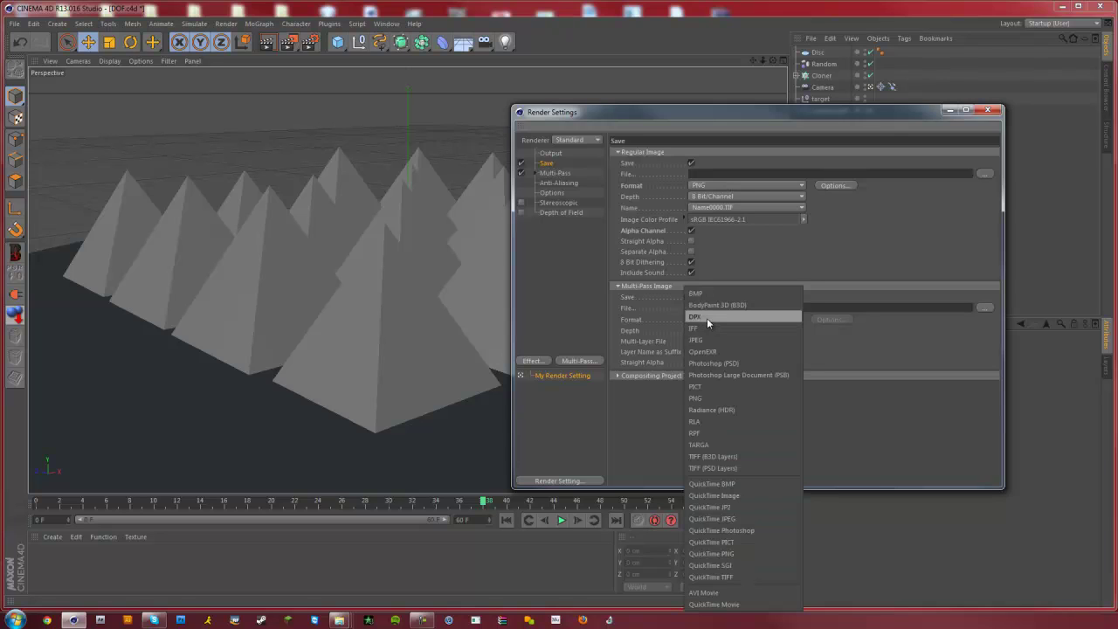
click(706, 594)
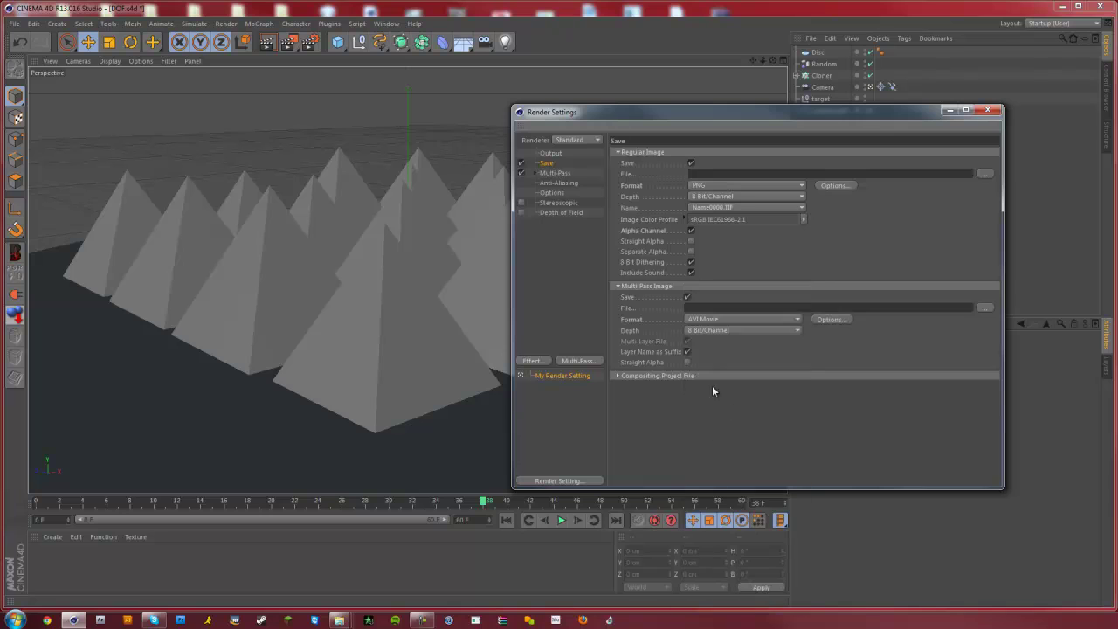
click(831, 320)
click(620, 172)
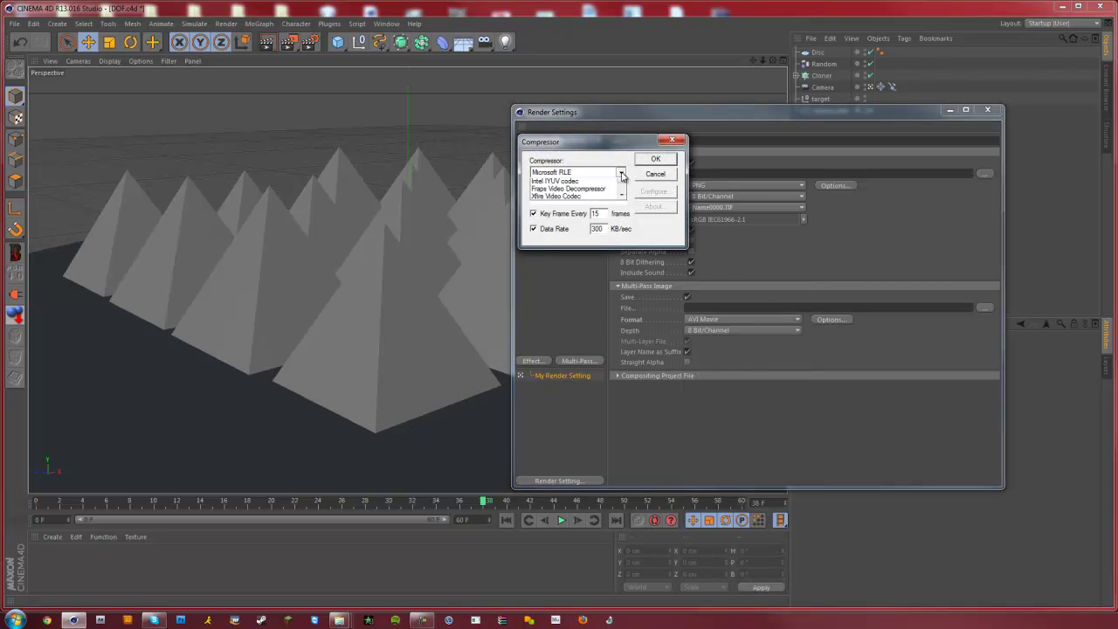
scroll(568, 226, up, 2)
click(568, 226)
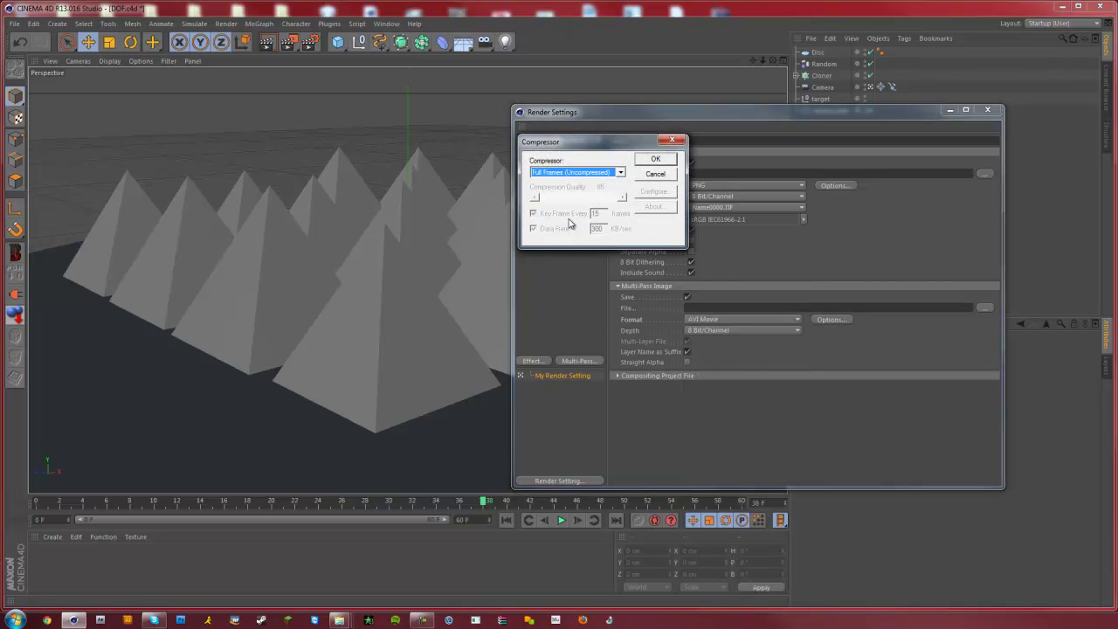
click(654, 160)
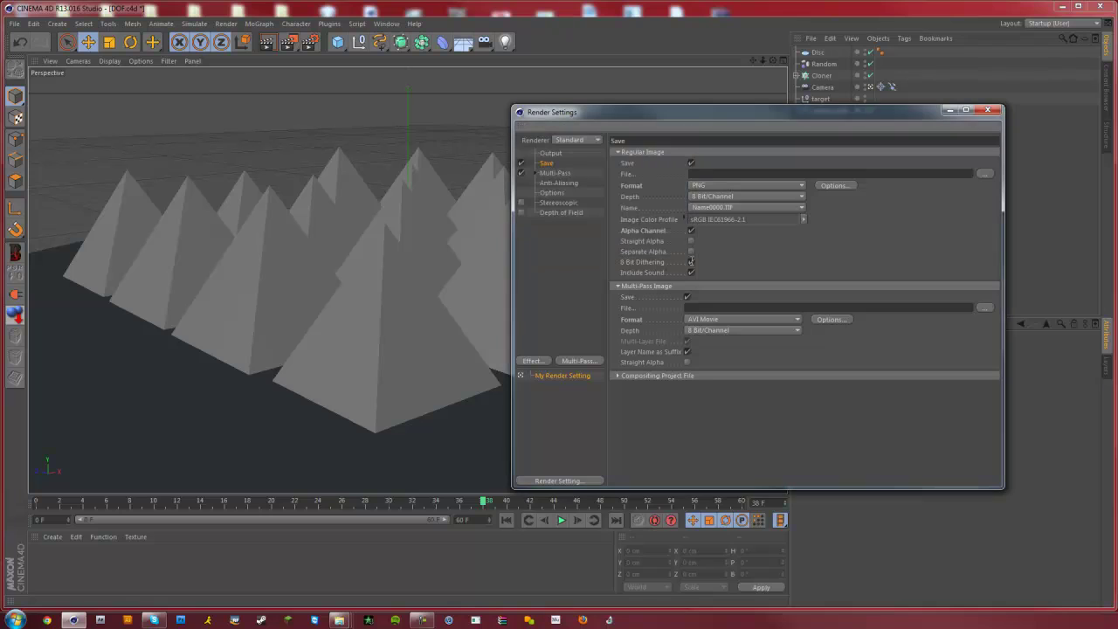
click(669, 376)
click(698, 387)
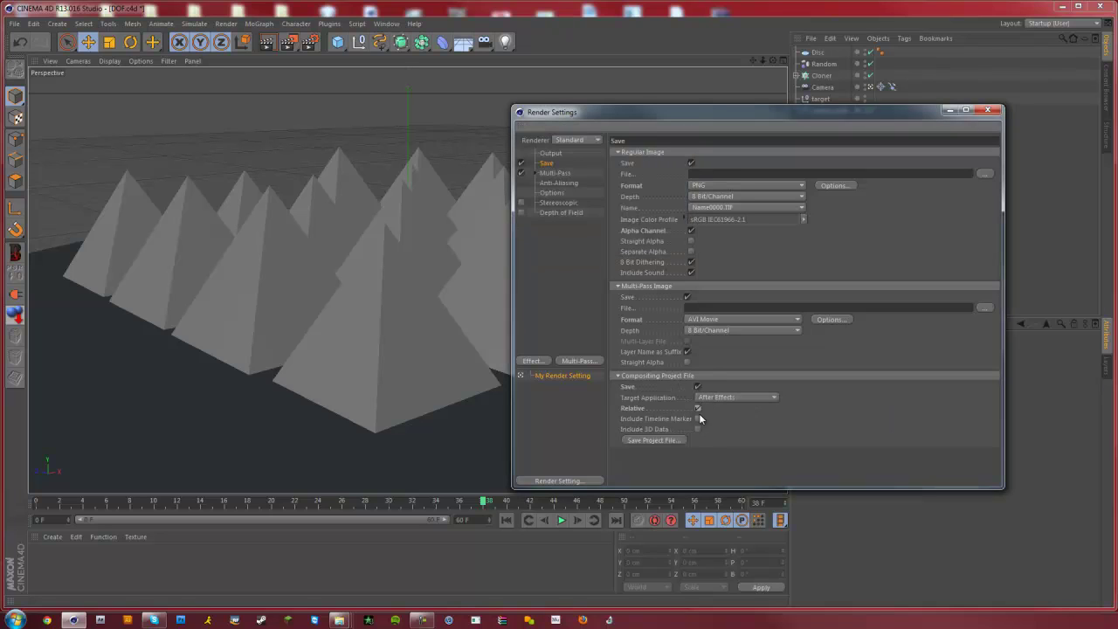
Tick Include Timeline Marker and try saving the DOF.aec compositing project file.
click(699, 419)
click(667, 440)
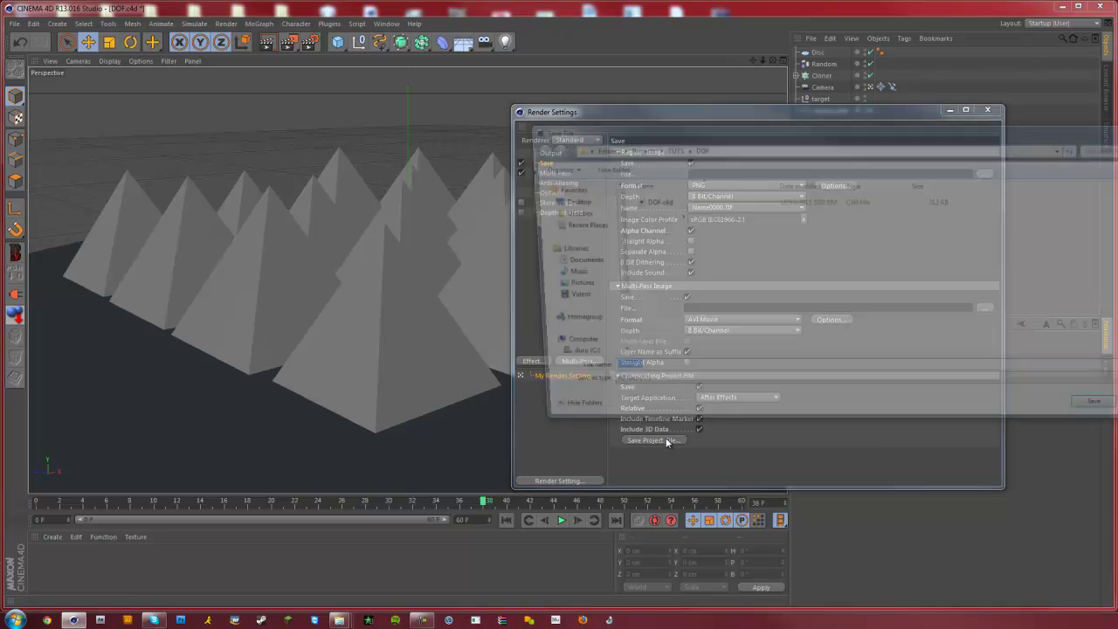
key(Return)
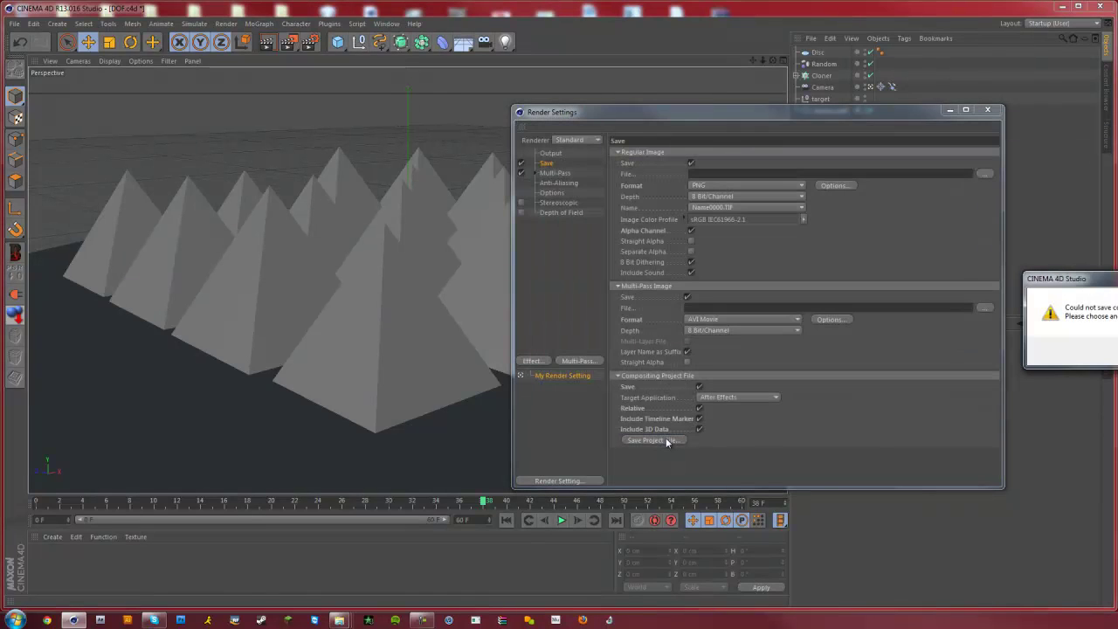
key(Return)
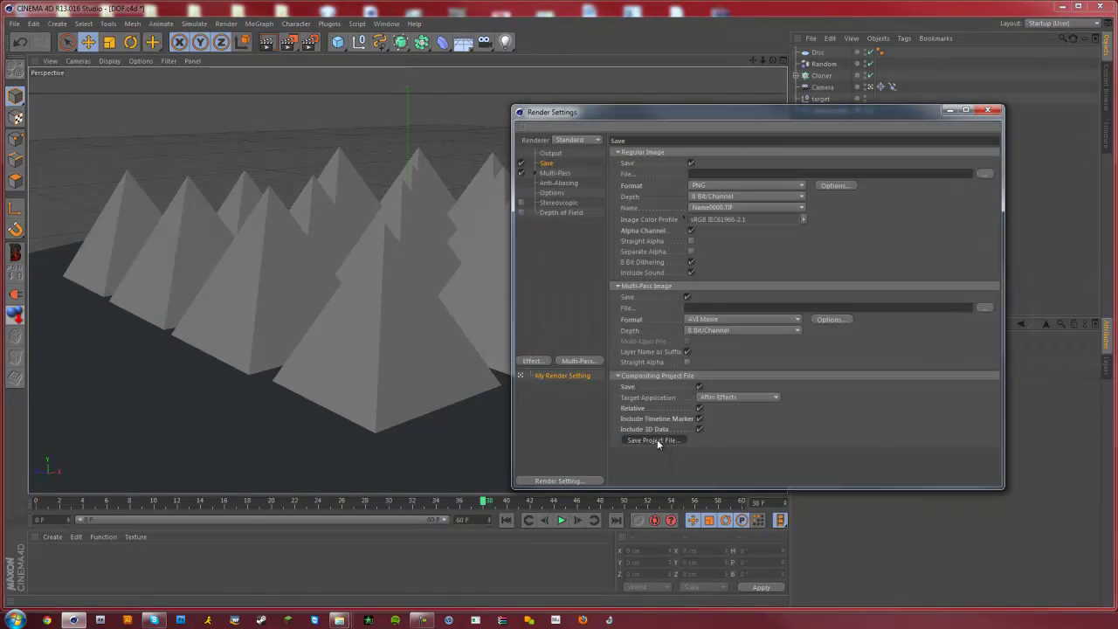
click(657, 441)
click(687, 374)
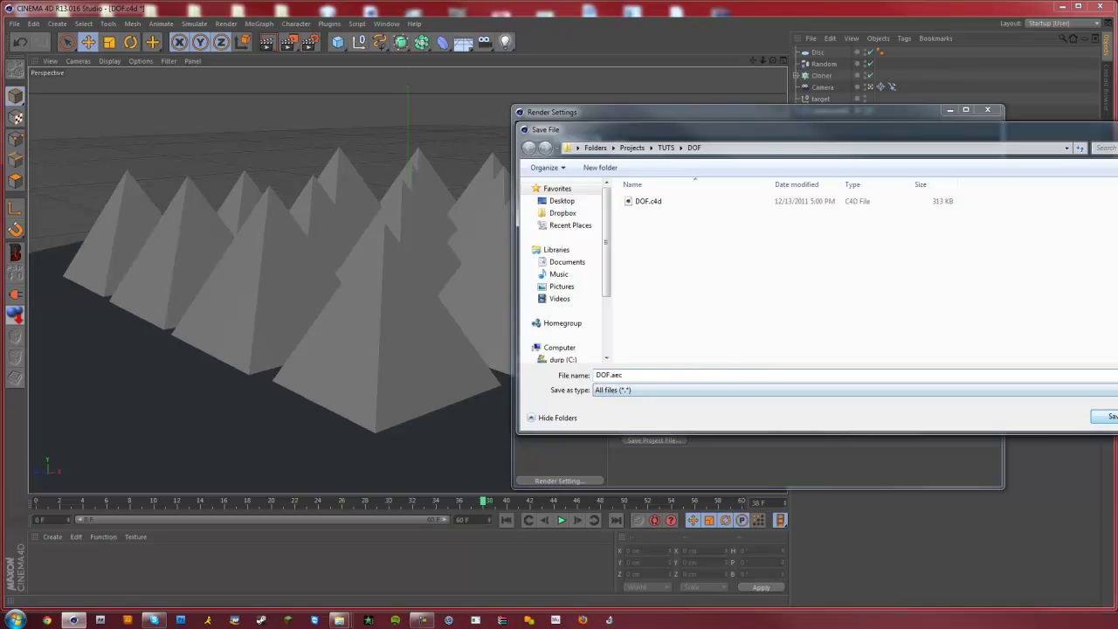
click(1108, 416)
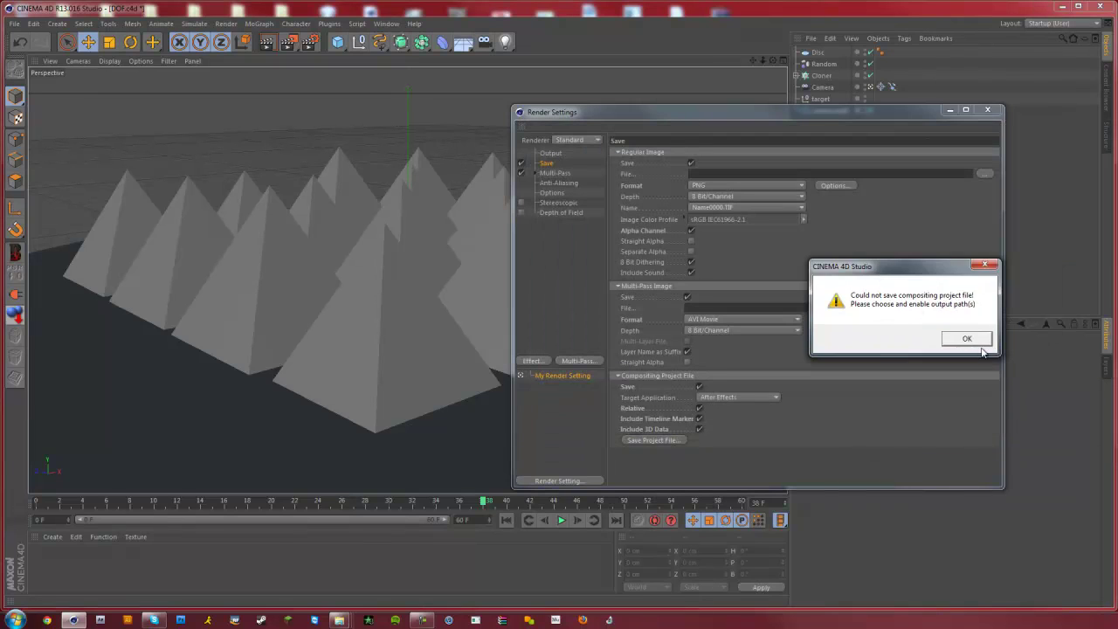
click(970, 339)
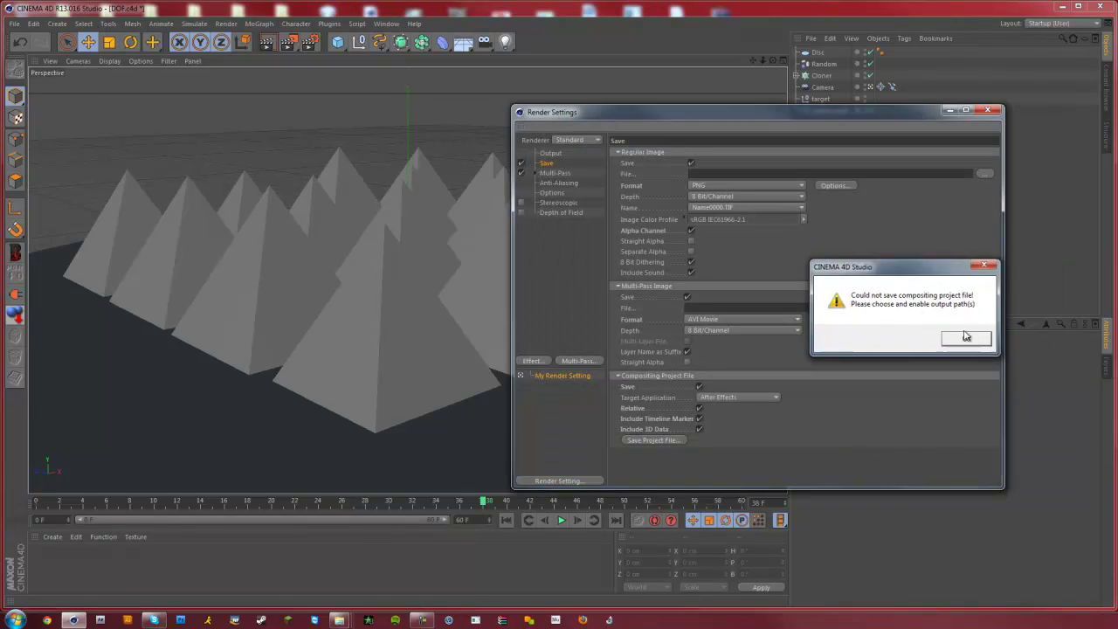
Save the regular image as DOF inside a new Render folder.
click(985, 173)
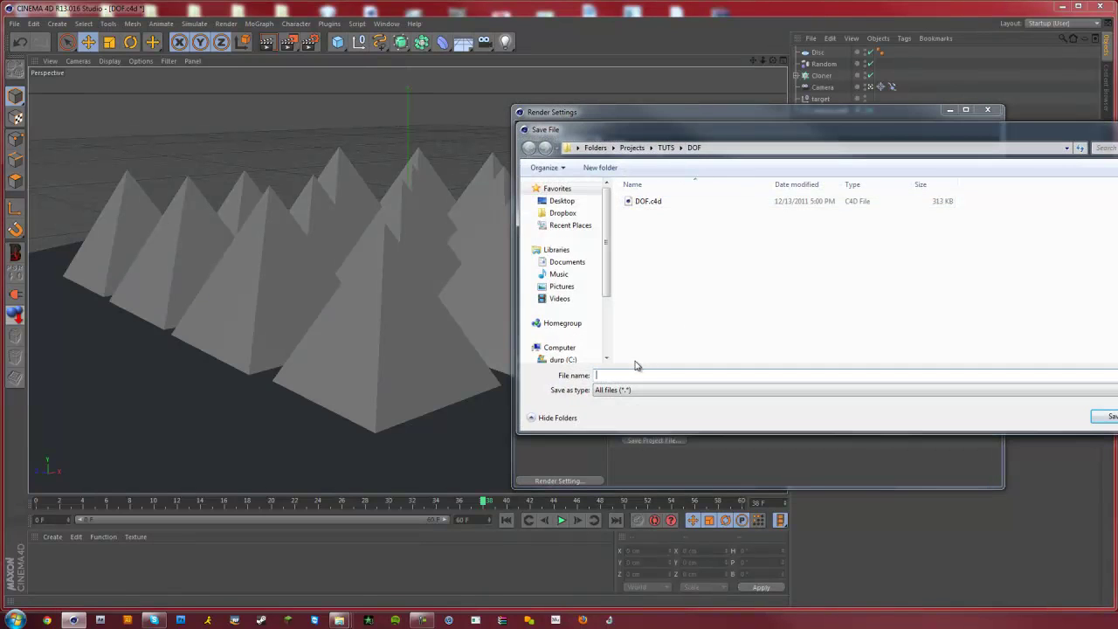
right_click(735, 268)
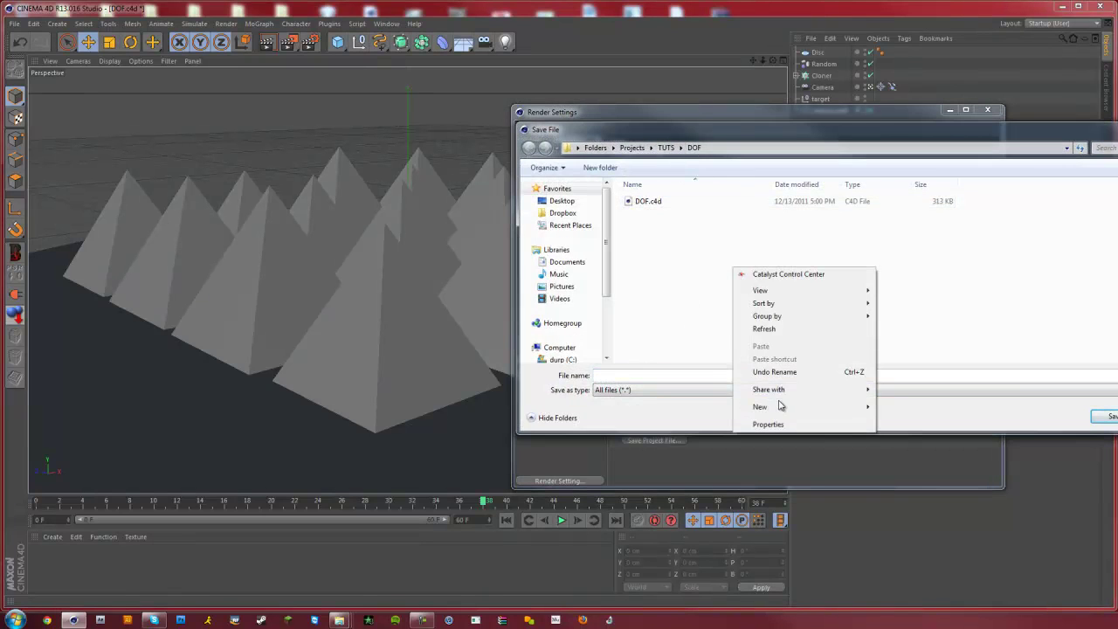
mouse_move(852, 406)
click(890, 405)
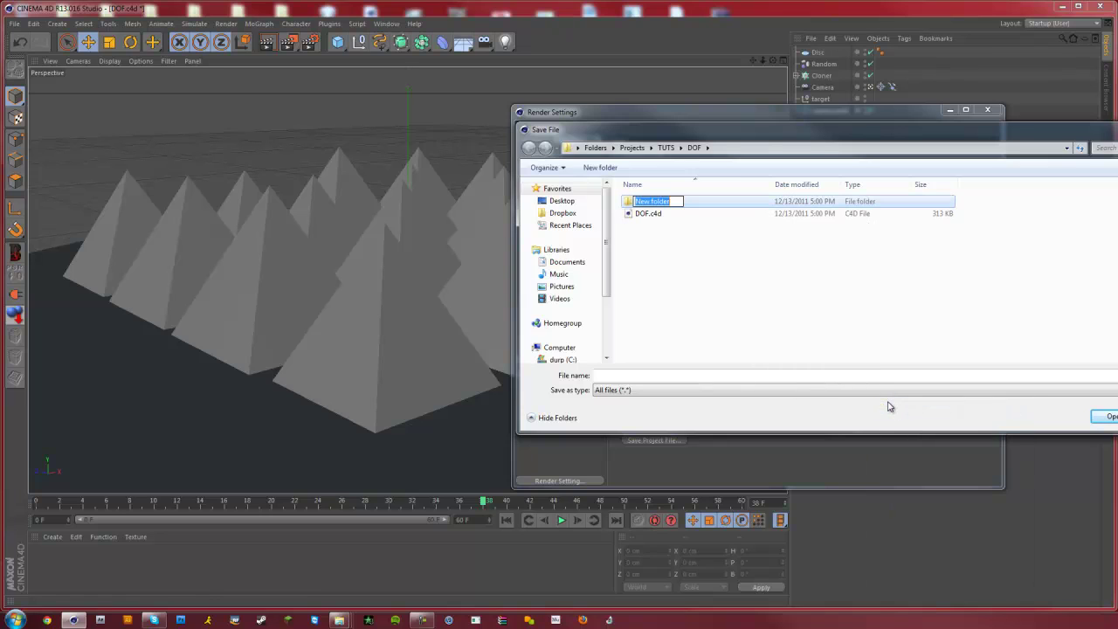
text(Render)
key(Return)
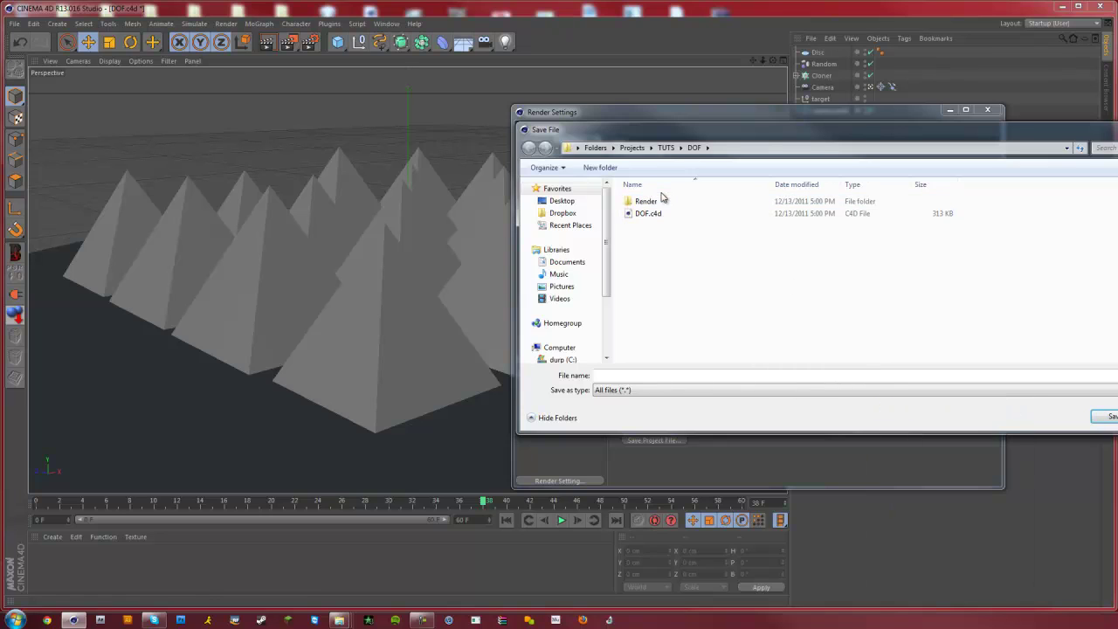
double_click(661, 200)
click(642, 374)
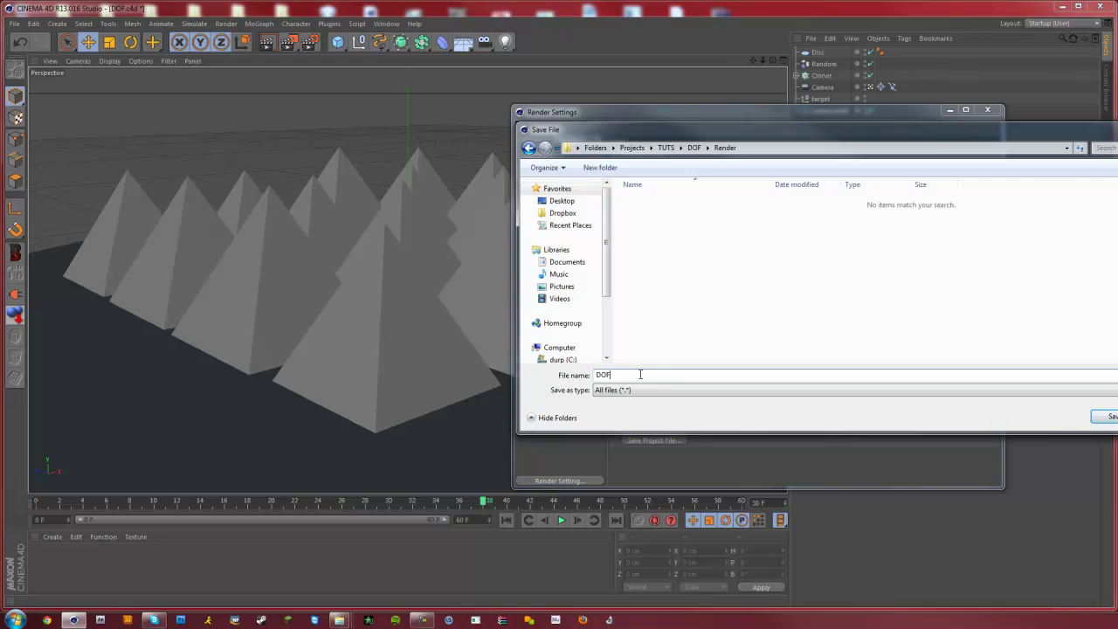
text(DOF)
key(Return)
Save the multi-pass as 'DOF MultiPass' in the DOF project folder.
click(984, 309)
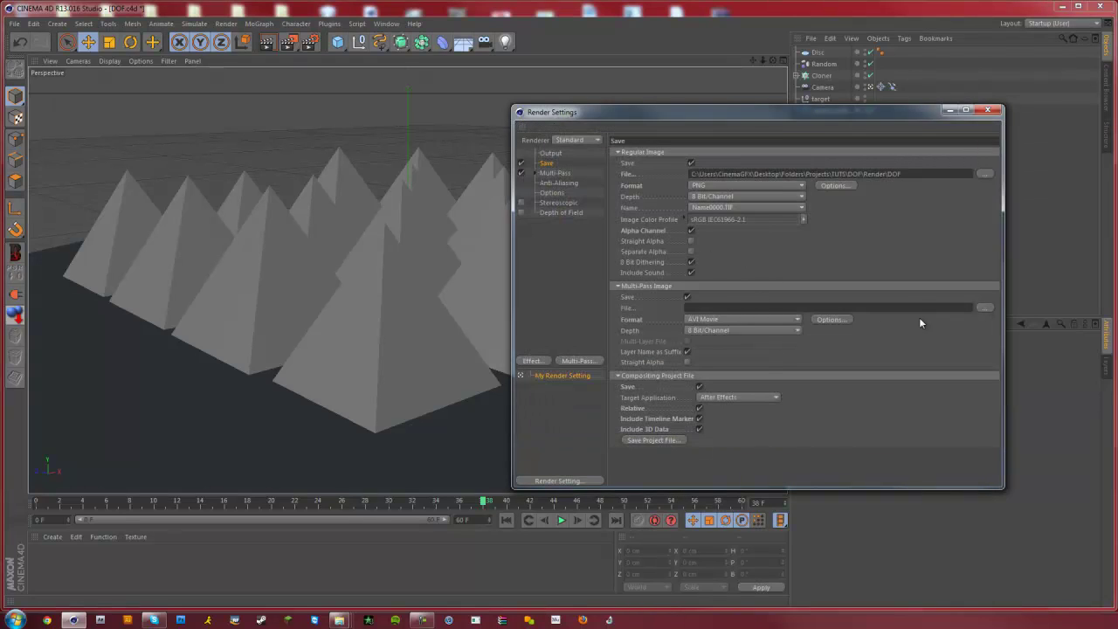
key(alt+Up)
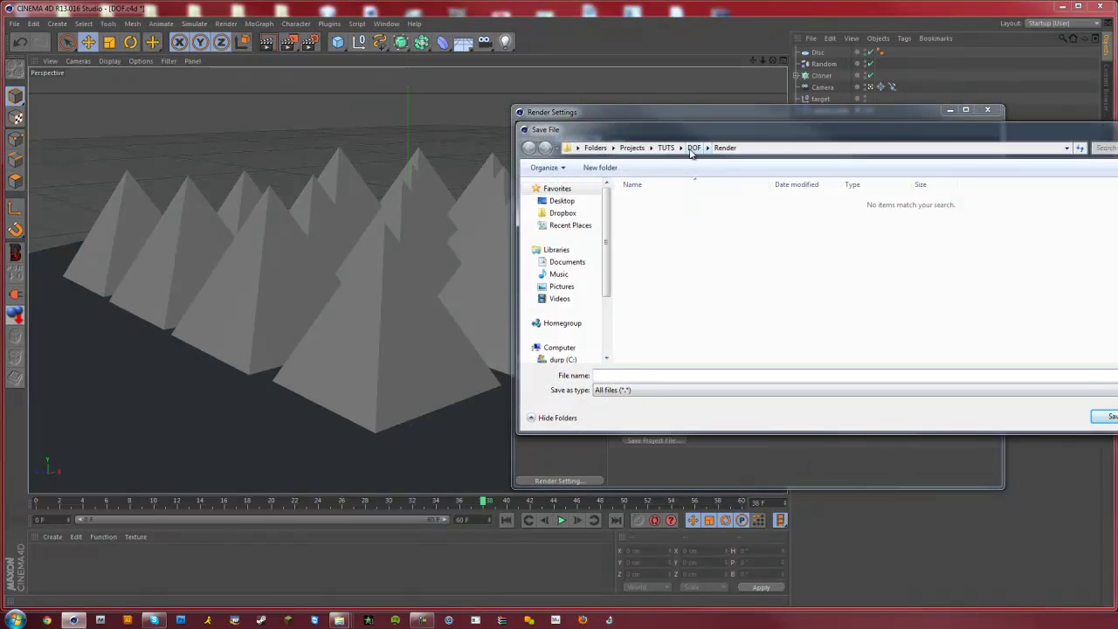
text(D)
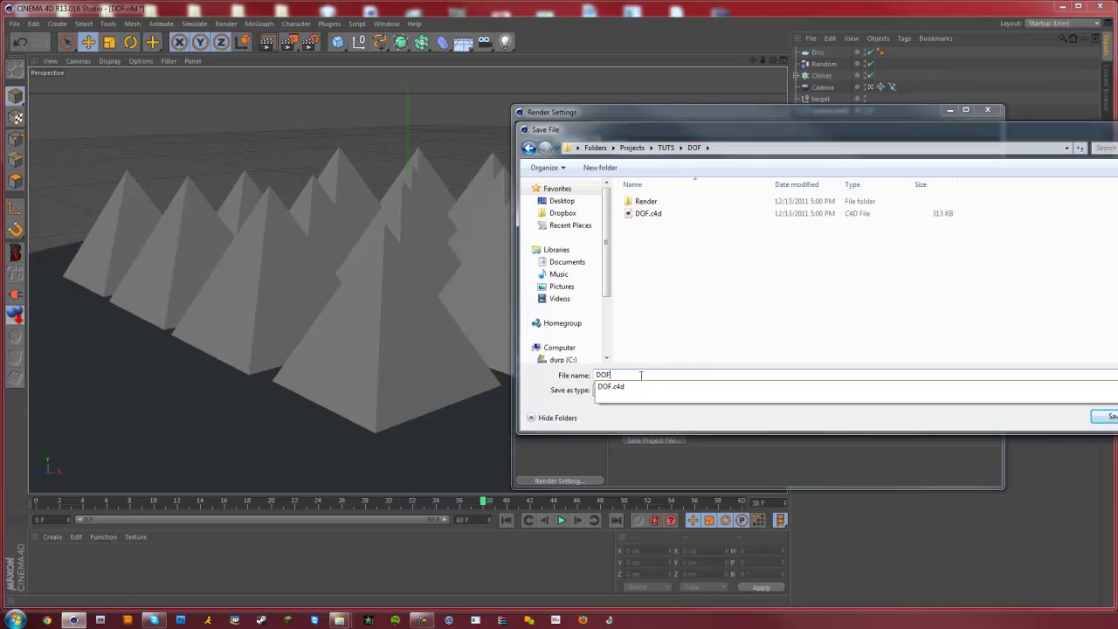
text(OF )
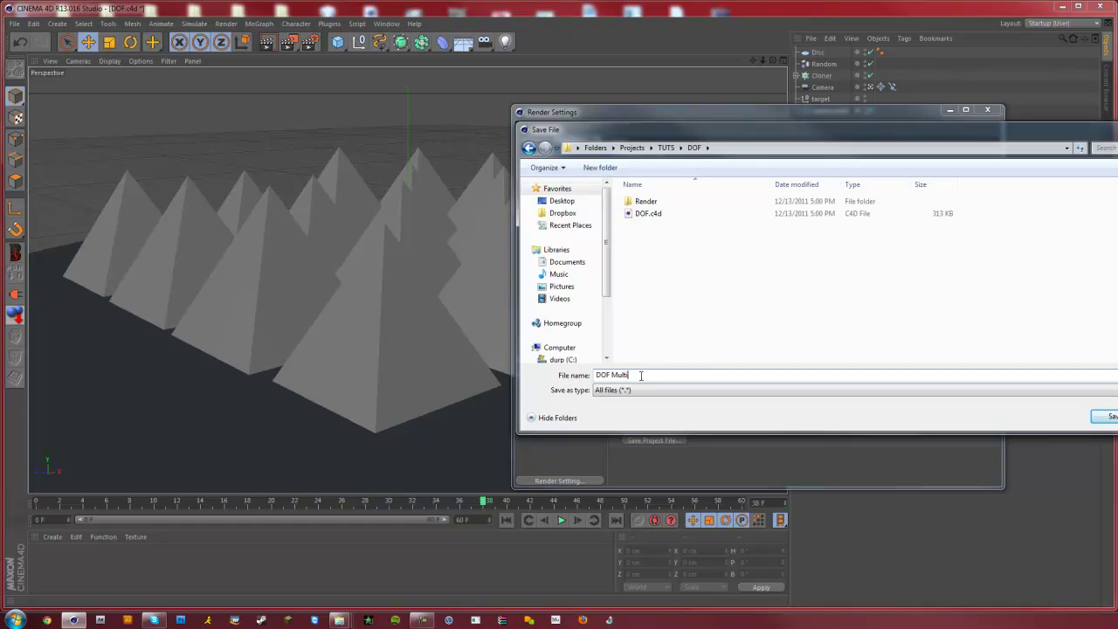
text(MultiPass)
key(Return)
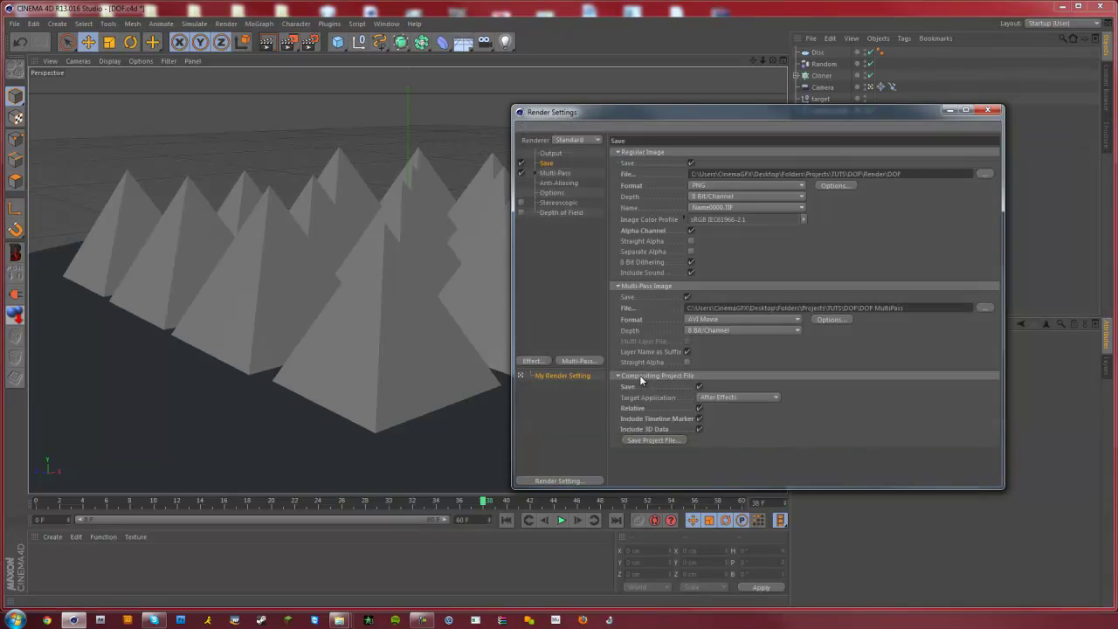
click(559, 213)
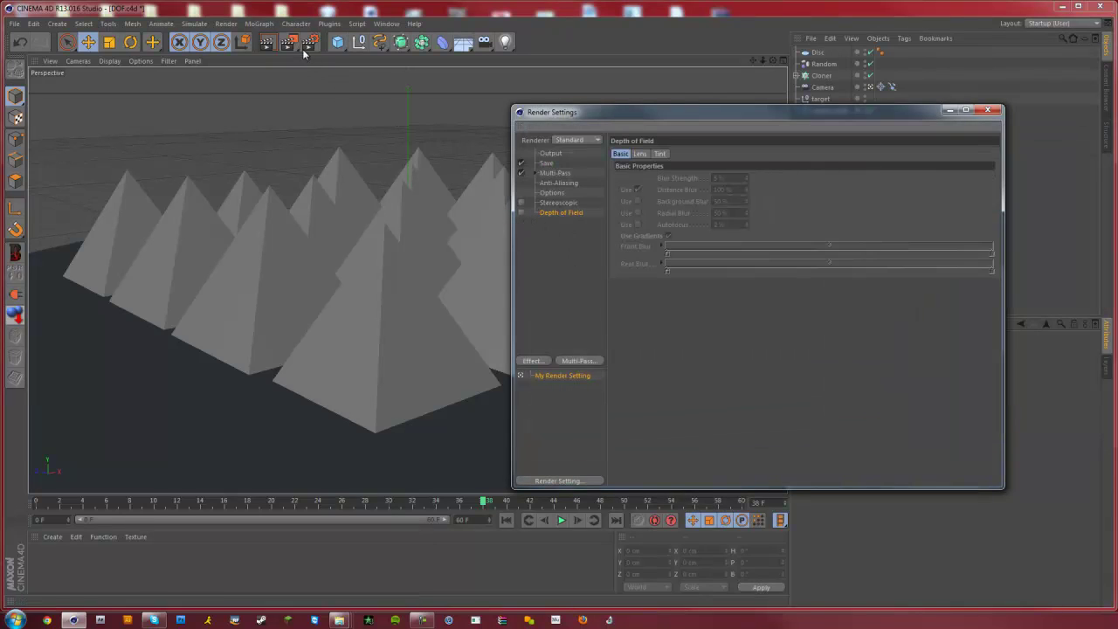
drag(616, 118, 1110, 138)
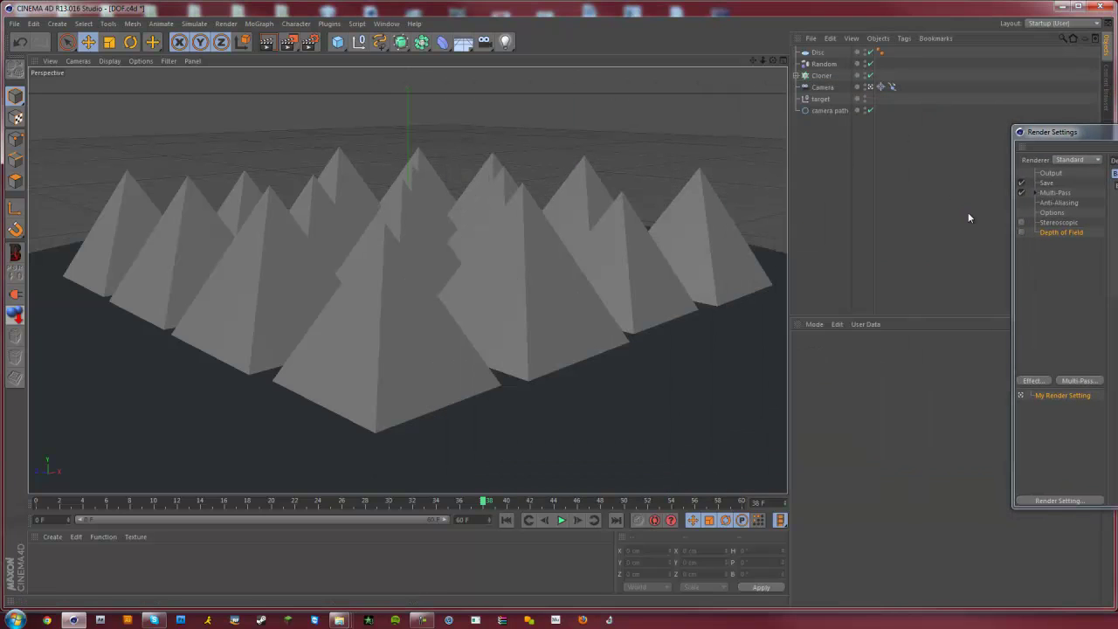
From the Content Browser's Greyscalegorilla light kit, add the LinearSkylight rig to the scene.
key(shift+F8)
scroll(786, 196, down, 3)
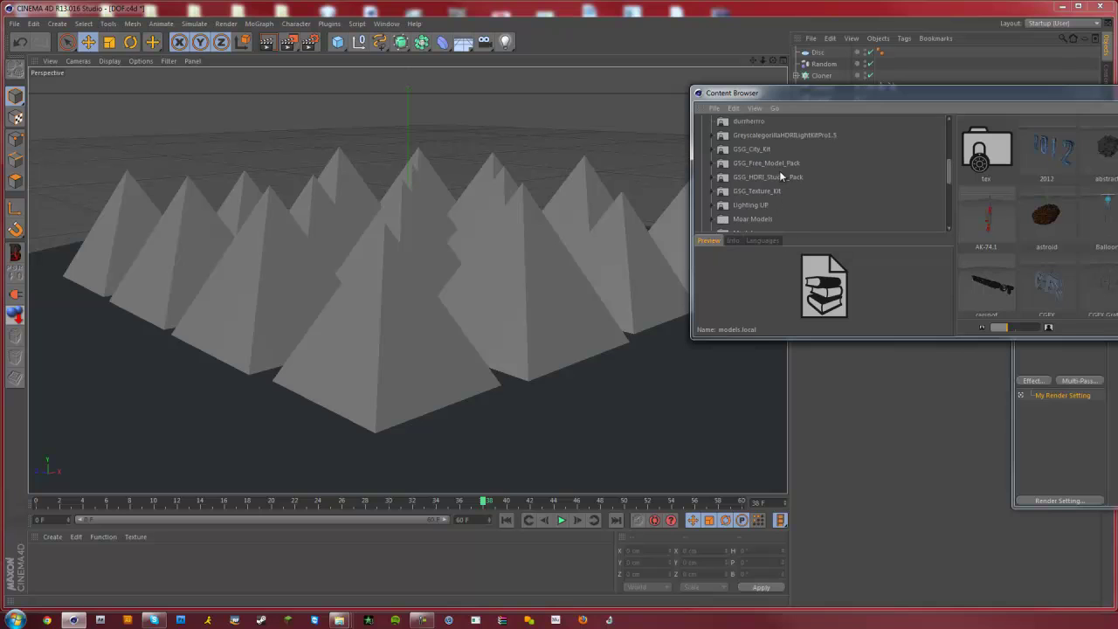
click(773, 190)
click(772, 177)
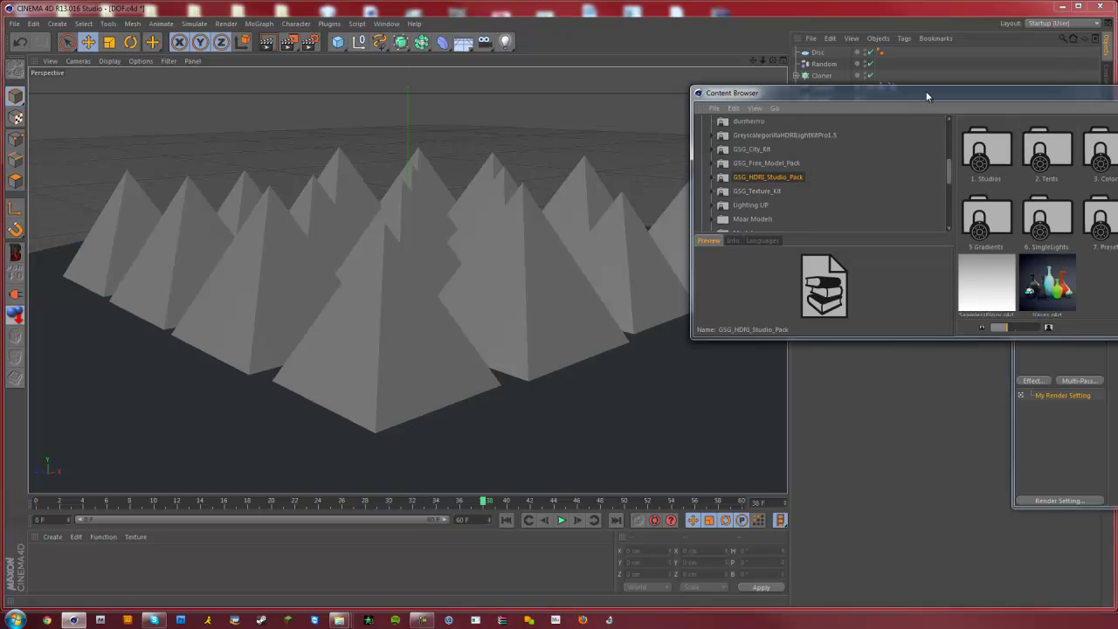
drag(928, 97, 803, 86)
click(643, 183)
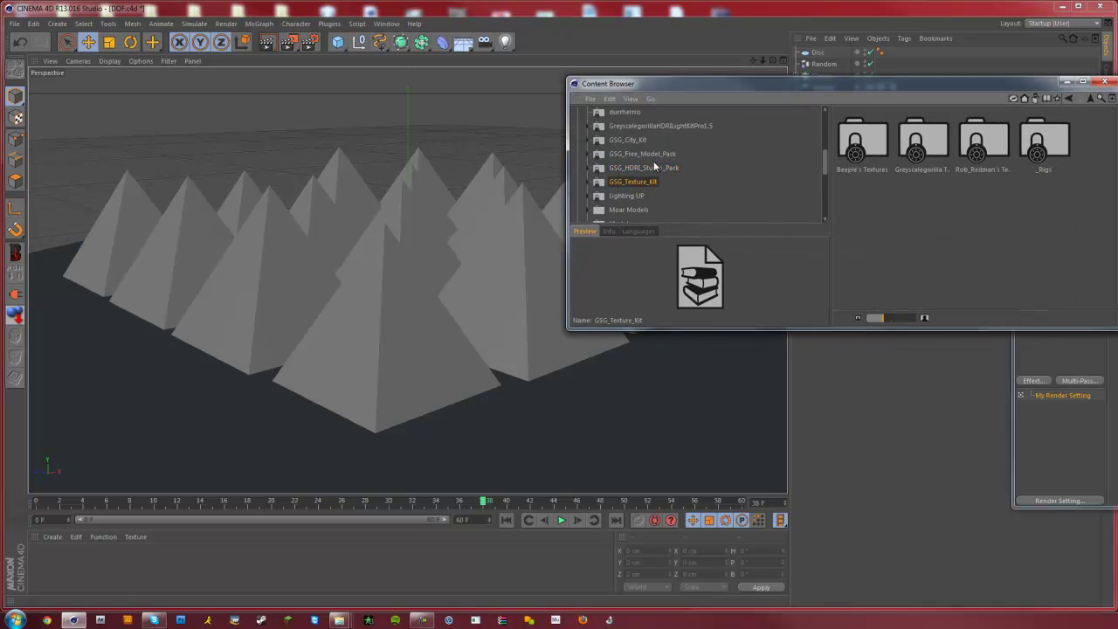
click(655, 167)
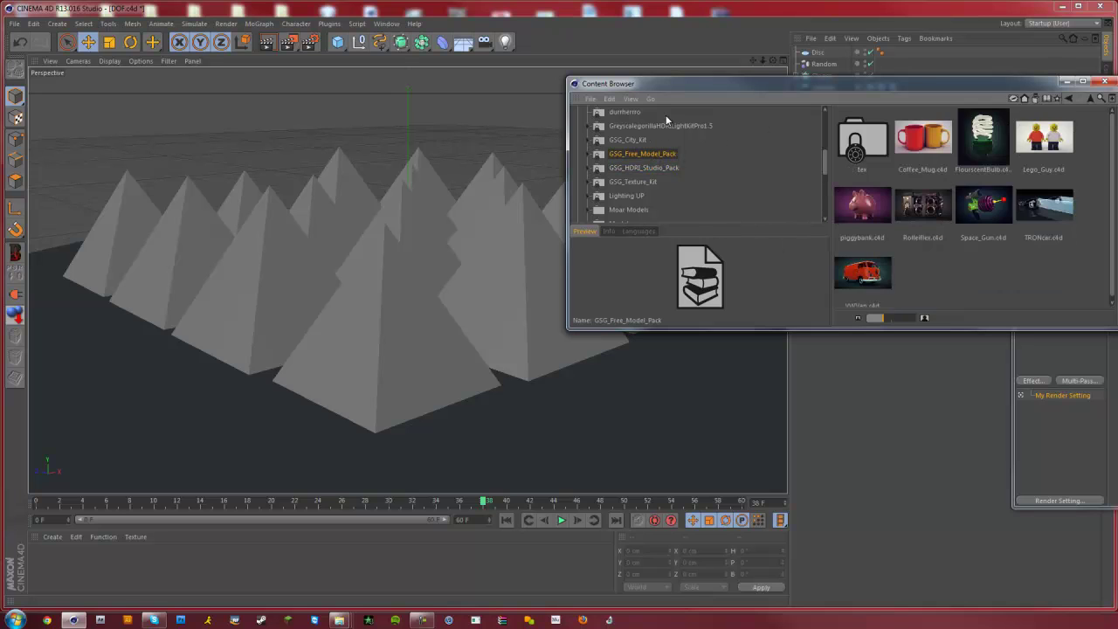
click(673, 128)
scroll(927, 264, down, 1)
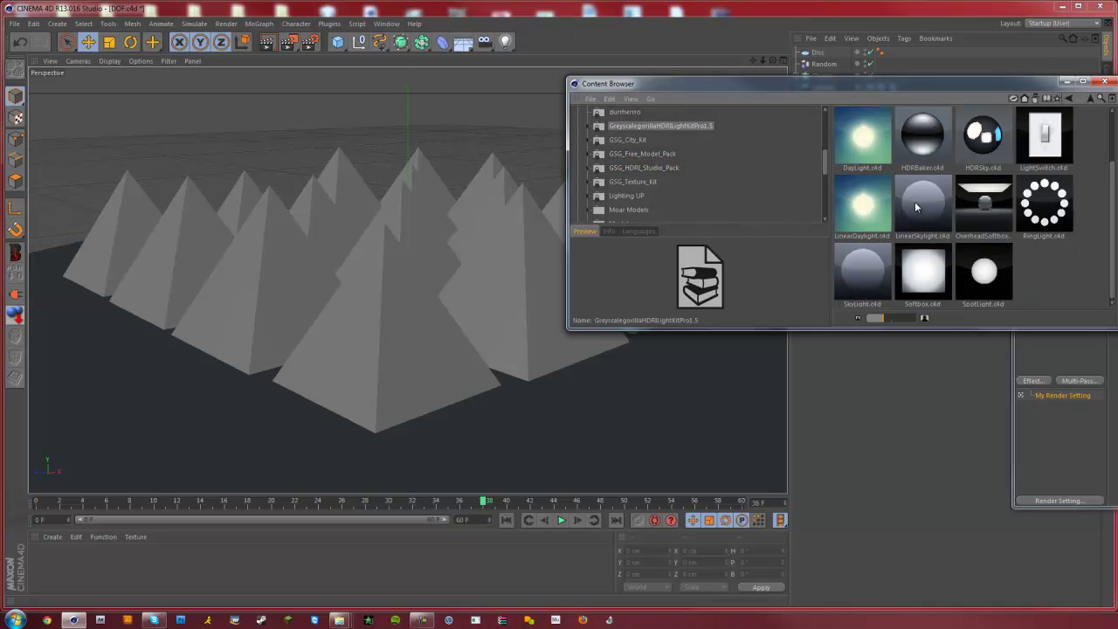
drag(942, 190, 444, 239)
Test-render the lighting, then add the RingLight rig and close the Content Browser.
click(1068, 81)
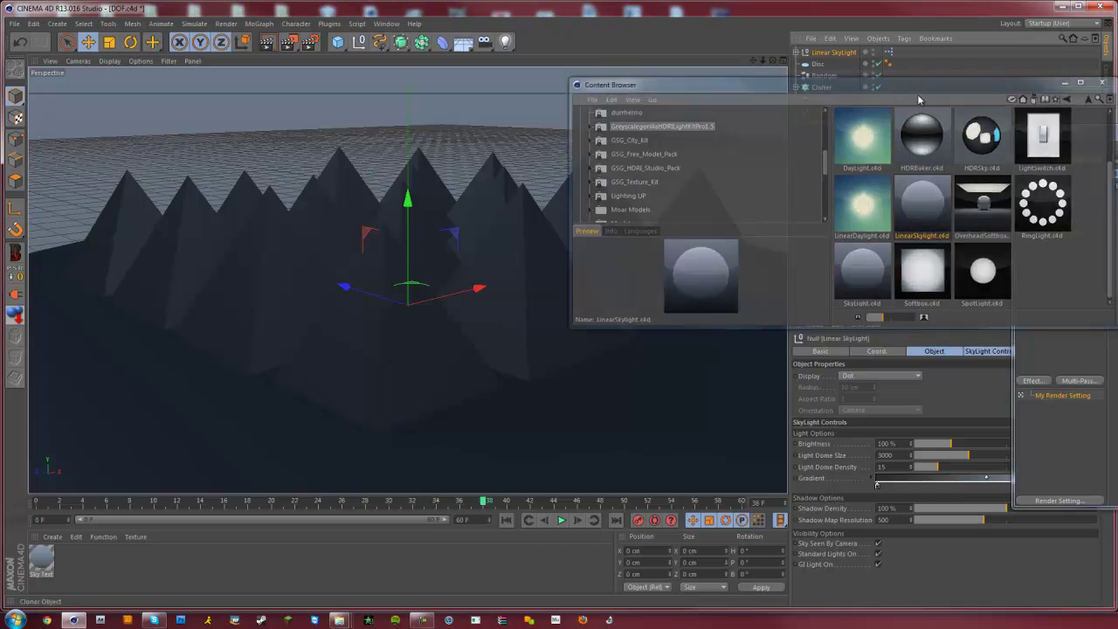
click(266, 42)
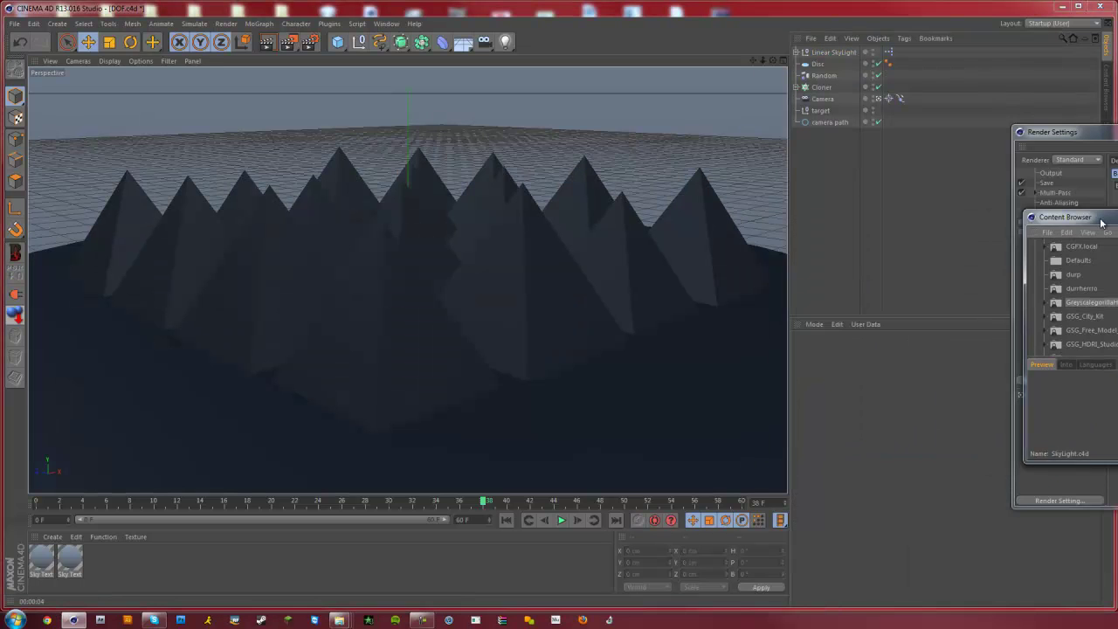
drag(1102, 224, 435, 210)
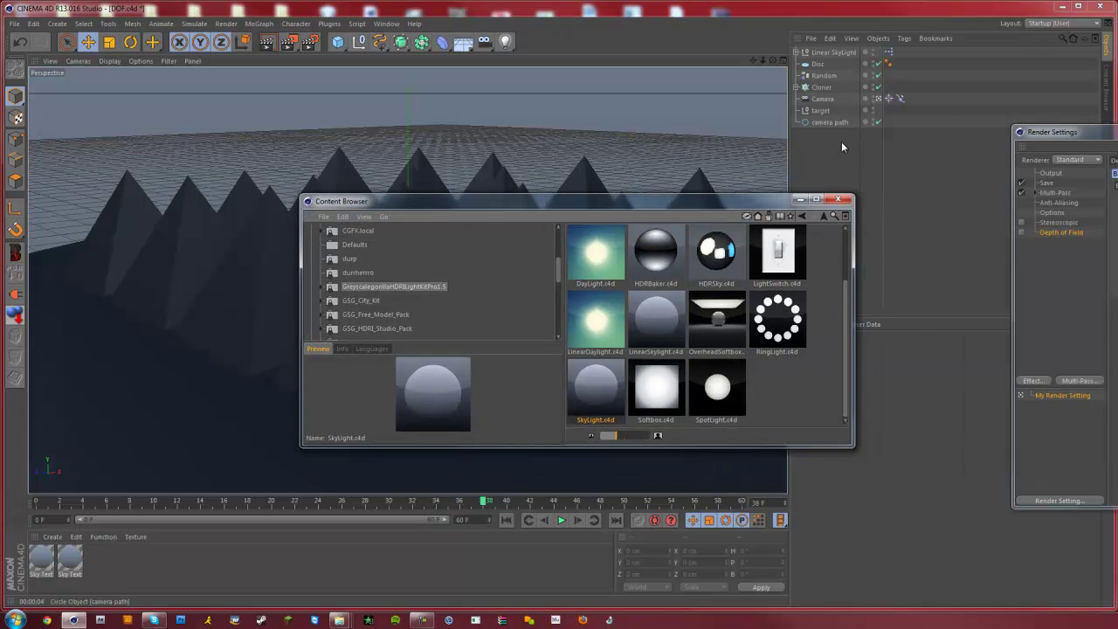
double_click(791, 339)
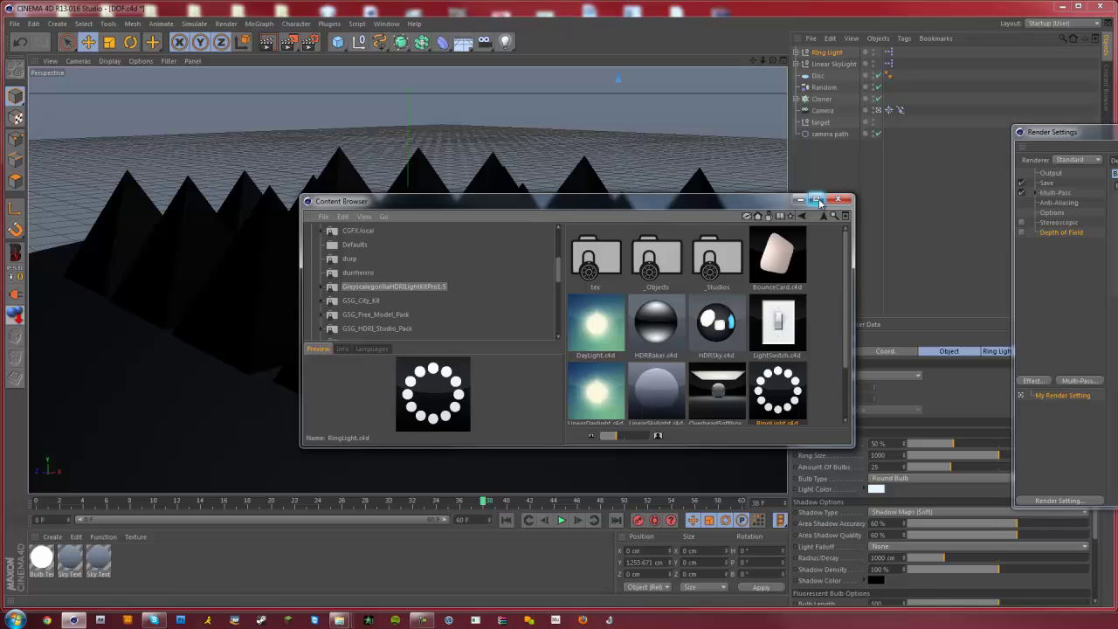
click(837, 200)
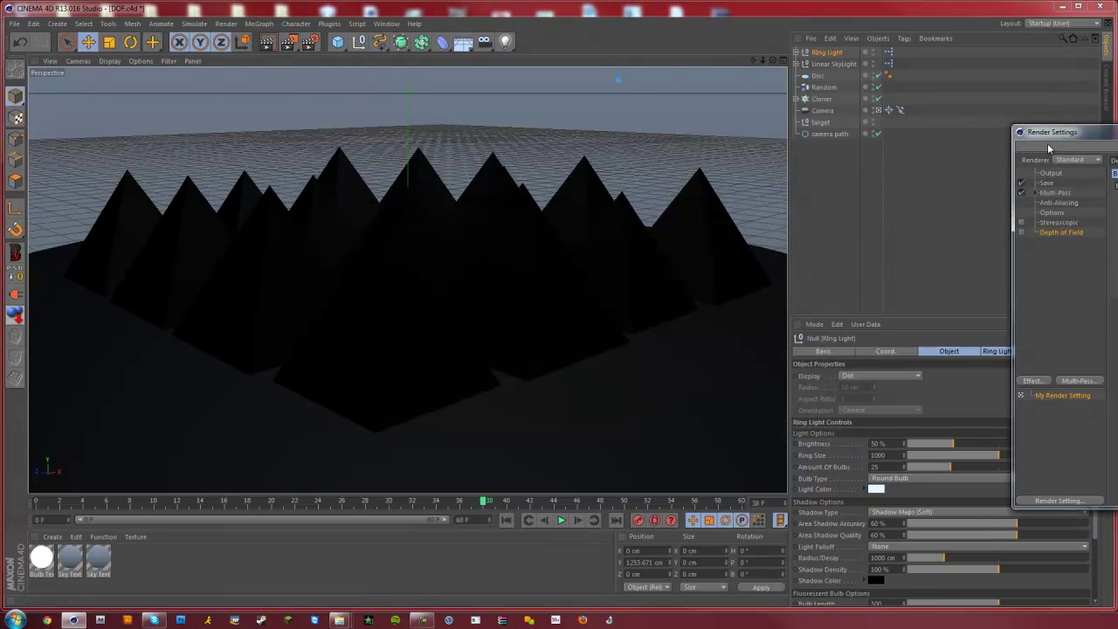
drag(1047, 133, 514, 112)
Add Global Illumination with Stochastic Samples and Record Density both set to Low.
click(514, 362)
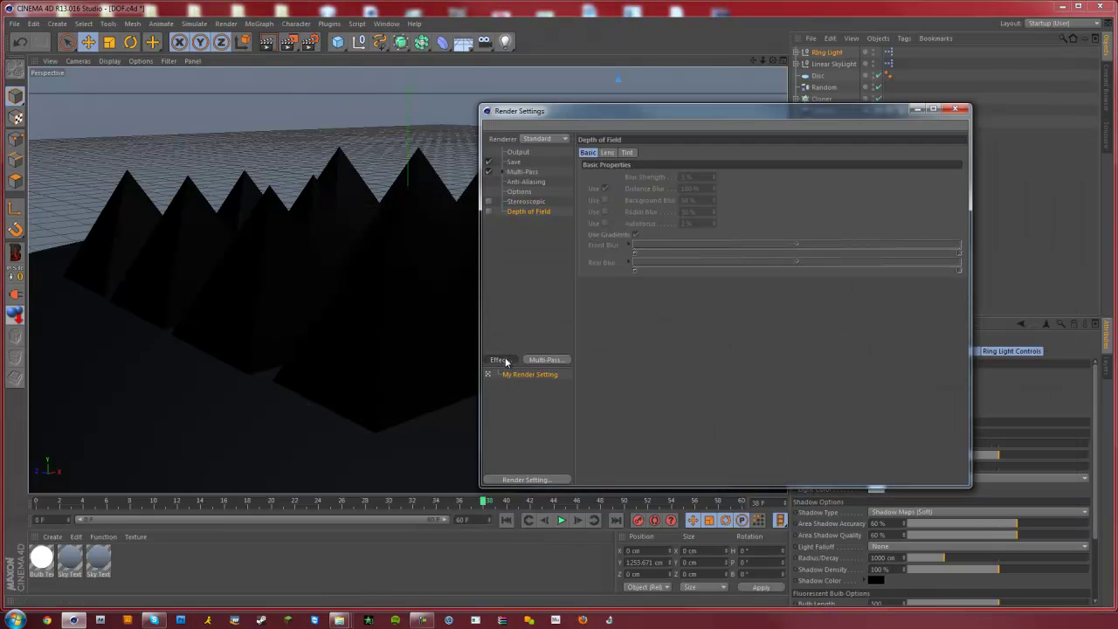
click(559, 462)
click(672, 153)
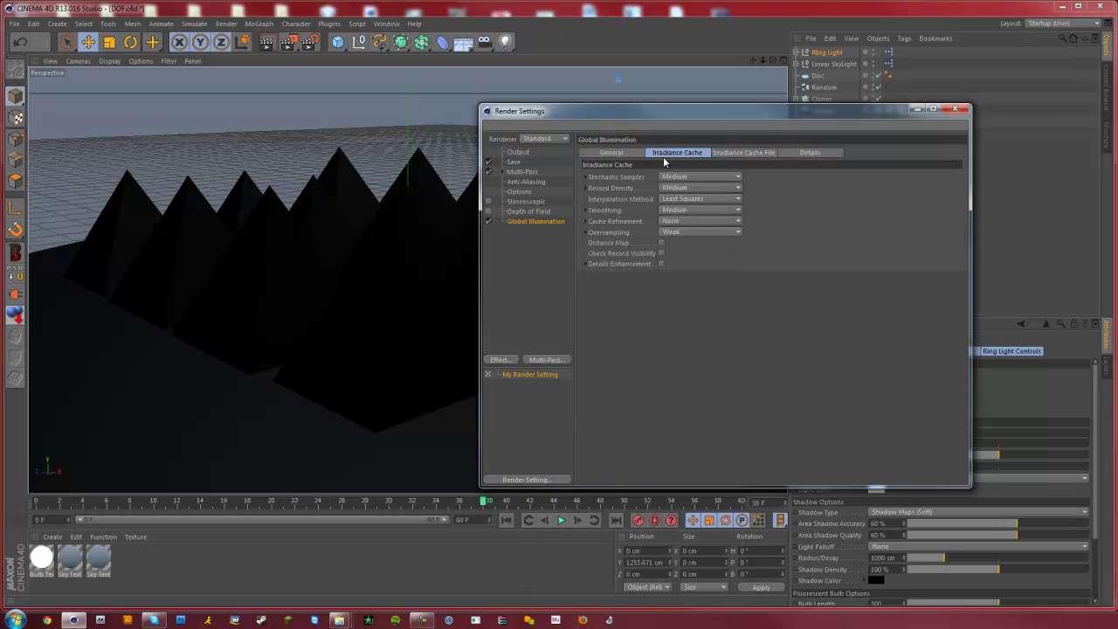
click(672, 177)
click(673, 212)
click(673, 188)
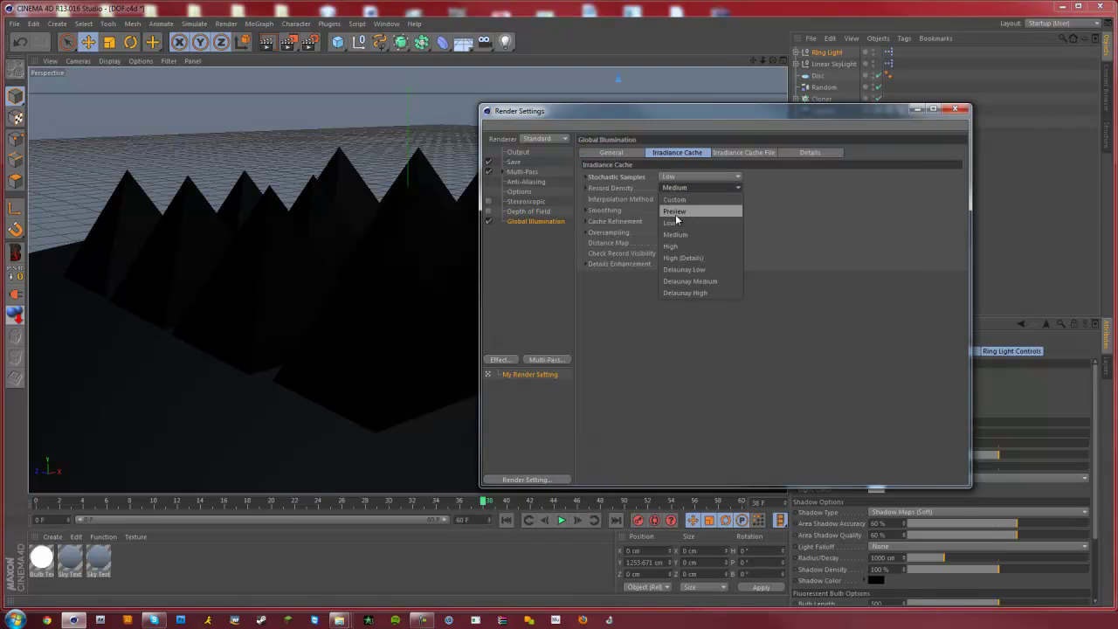
click(678, 221)
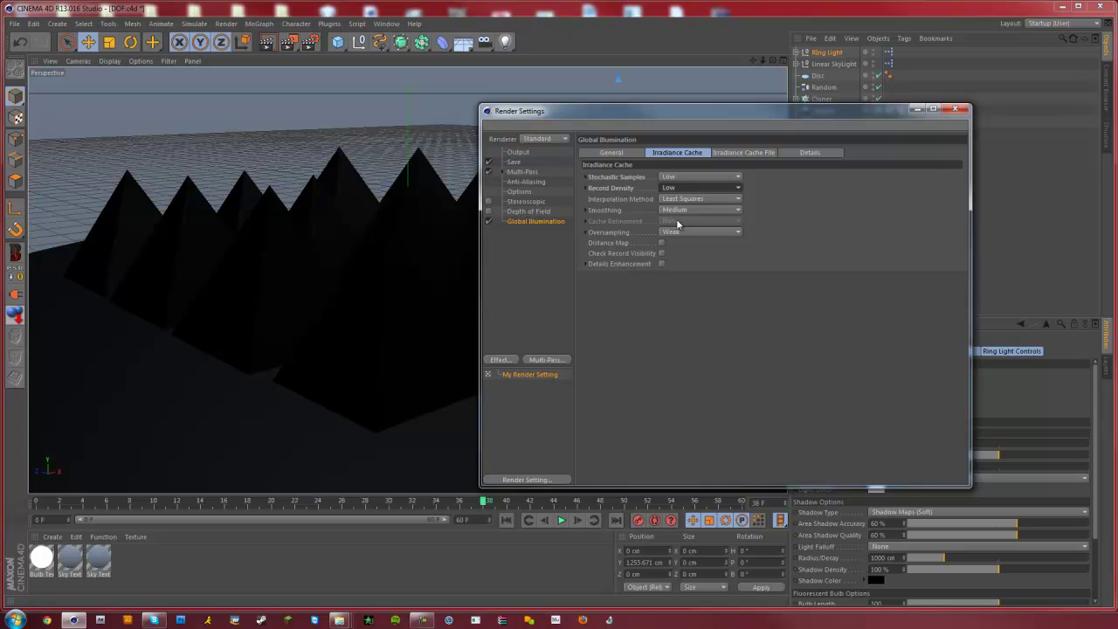
Set GI Mode to IR + QMC (Full Animation) and render to the Picture Viewer.
click(616, 153)
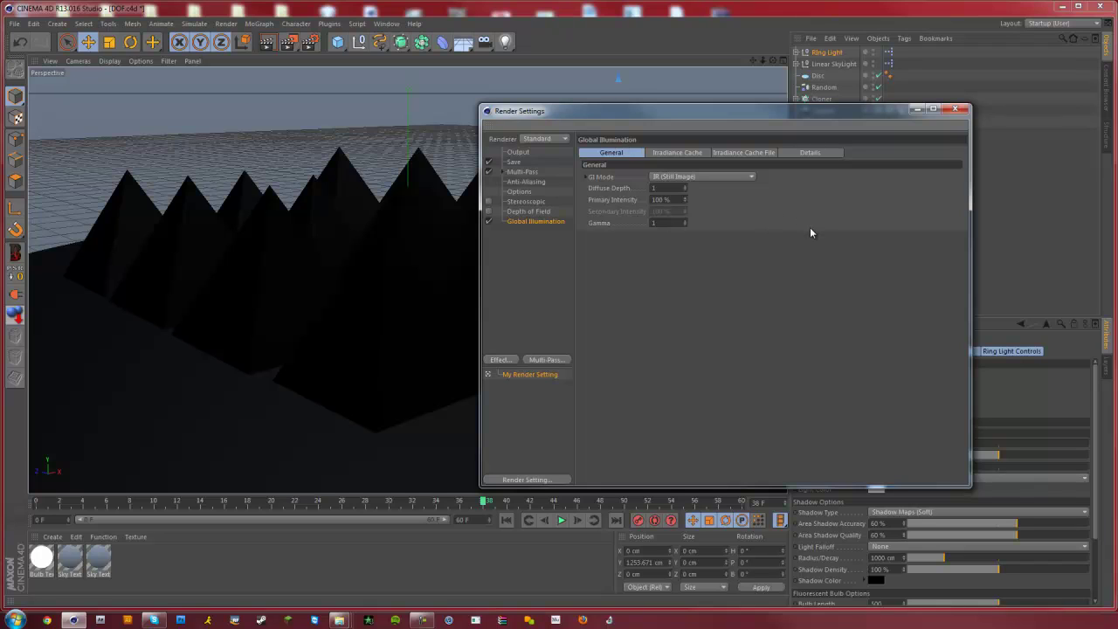
click(675, 179)
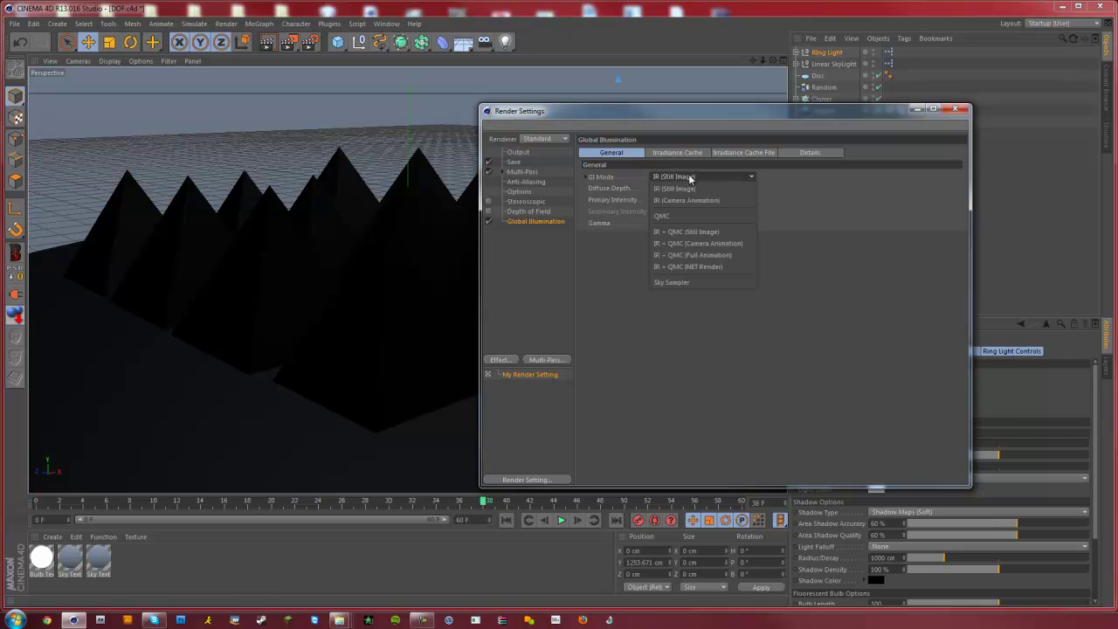
click(733, 254)
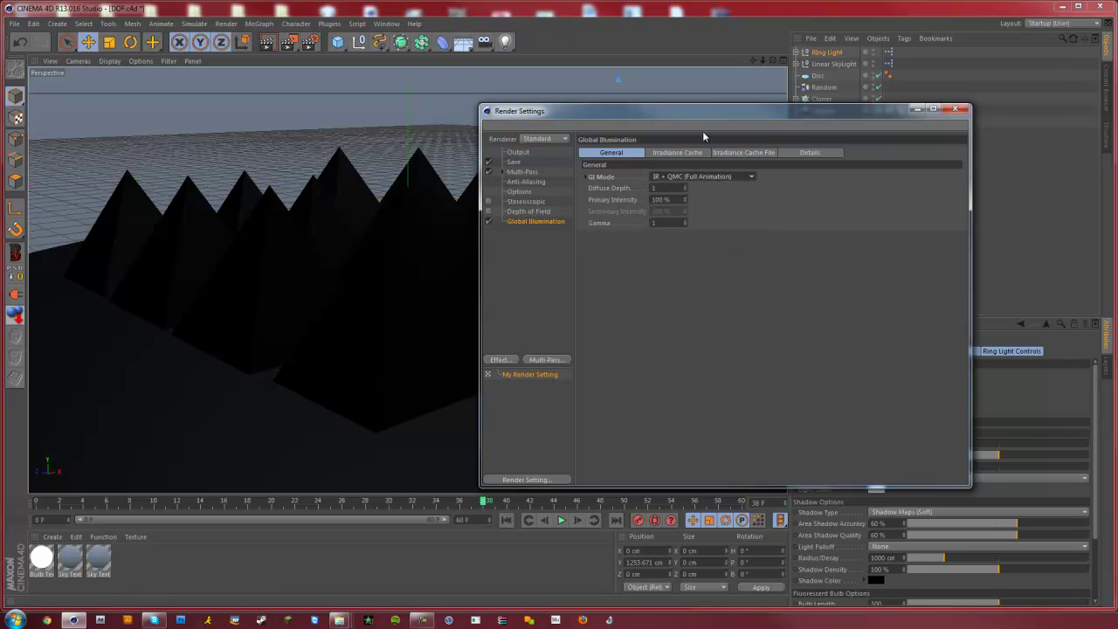
click(288, 41)
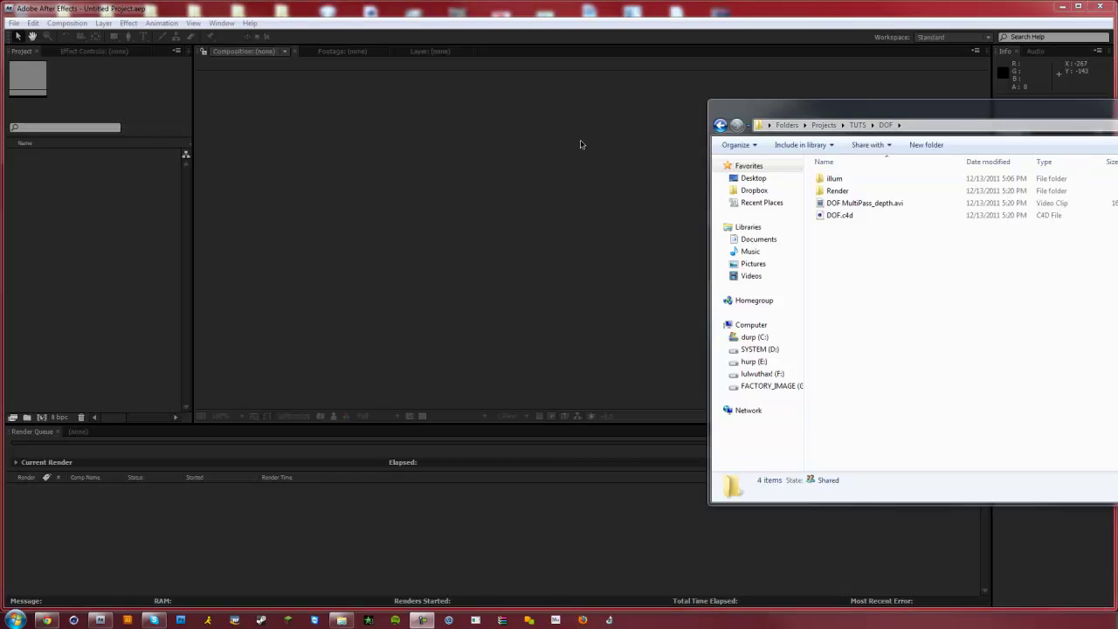
Position the DOF folder window and open Import File from the Project panel's context menu.
drag(925, 118, 669, 140)
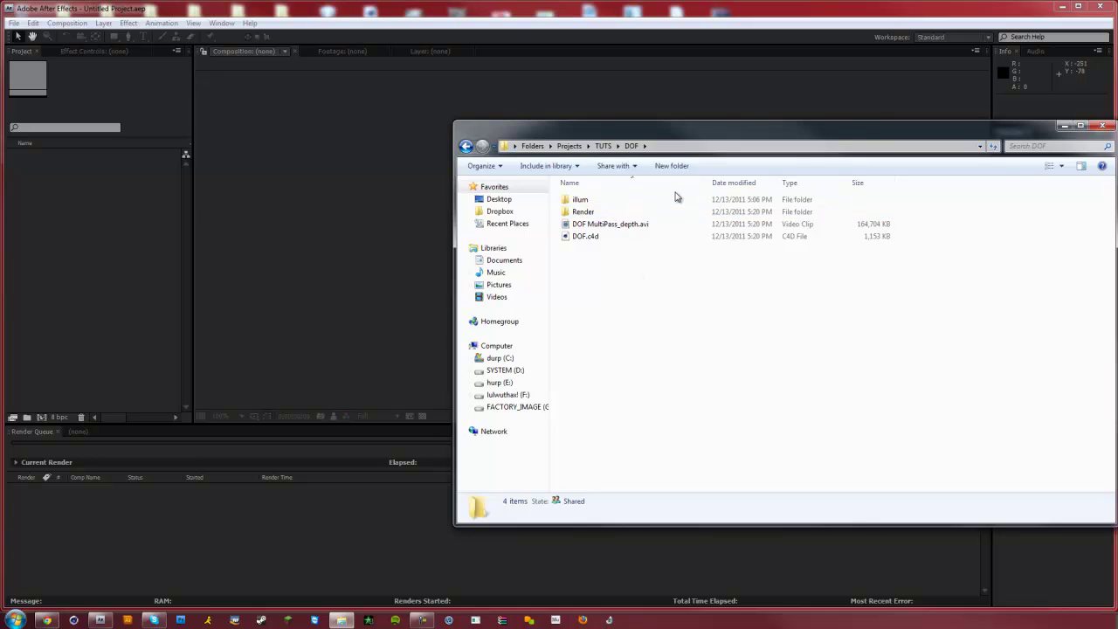
click(687, 146)
right_click(155, 244)
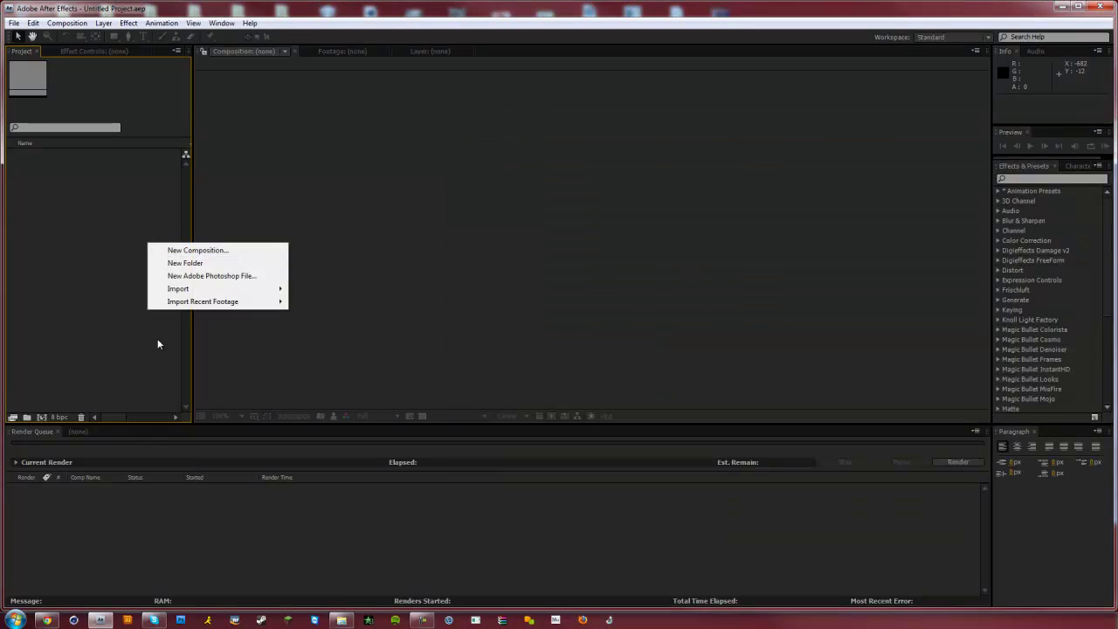
mouse_move(177, 289)
click(342, 288)
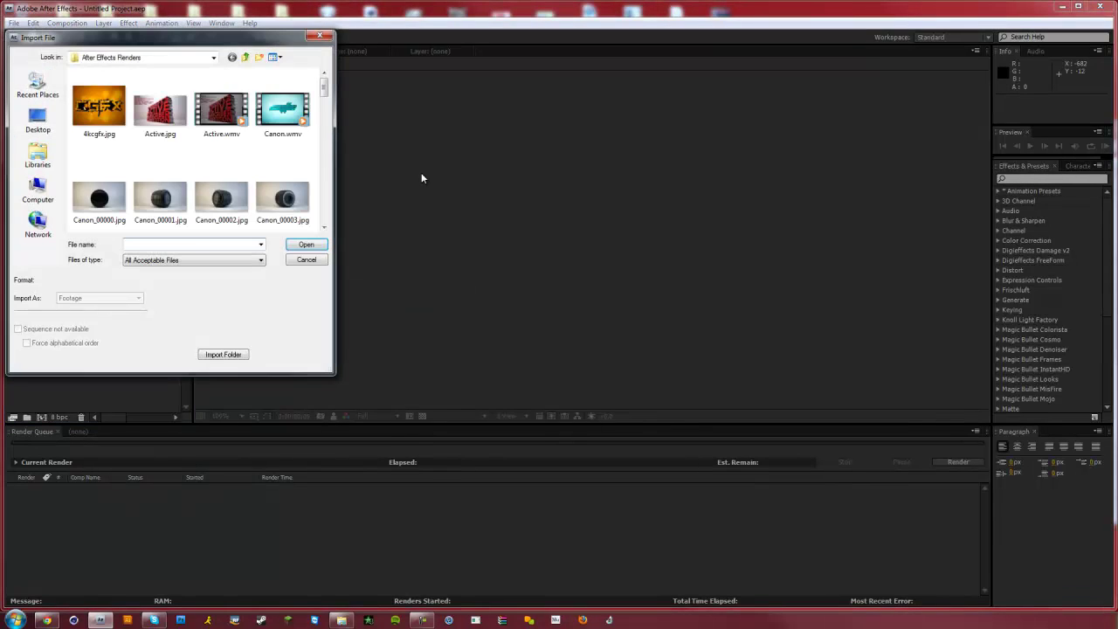
In the Import File dialog, go to the Desktop and look through its folders.
click(246, 58)
drag(131, 37, 361, 50)
click(270, 132)
scroll(416, 143, down, 2)
click(417, 142)
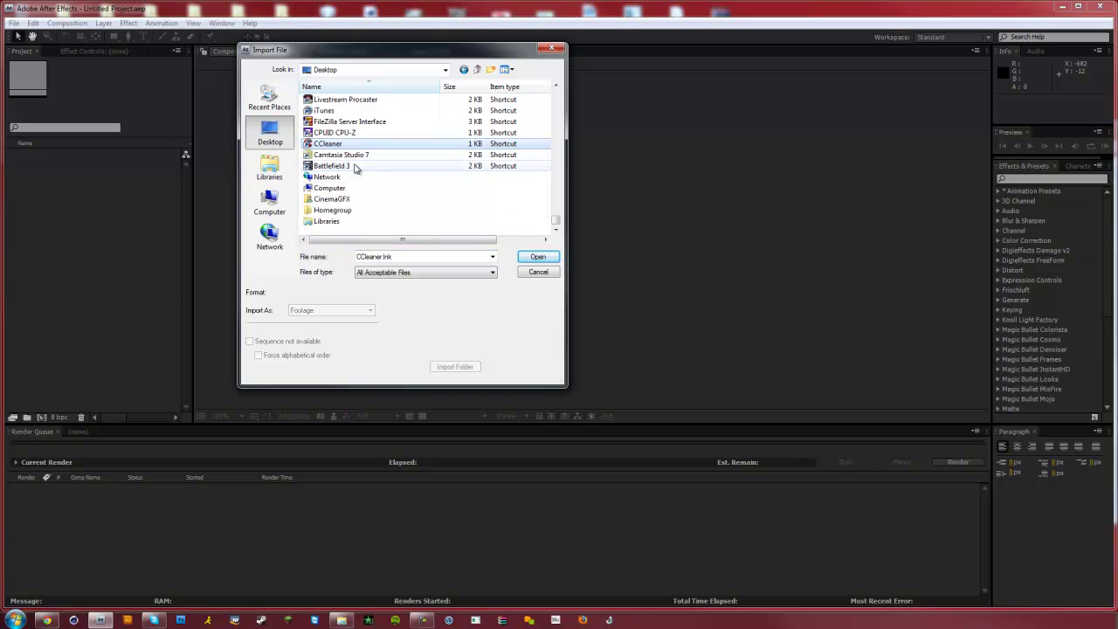
scroll(416, 142, down, 3)
scroll(416, 157, up, 15)
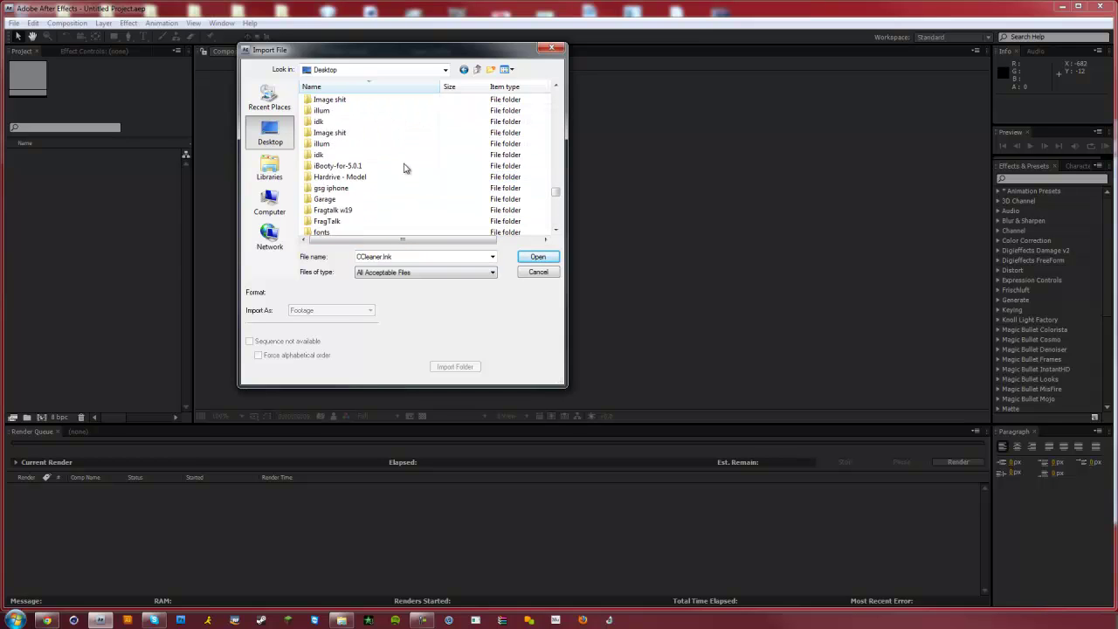
scroll(413, 201, down, 6)
scroll(387, 220, up, 7)
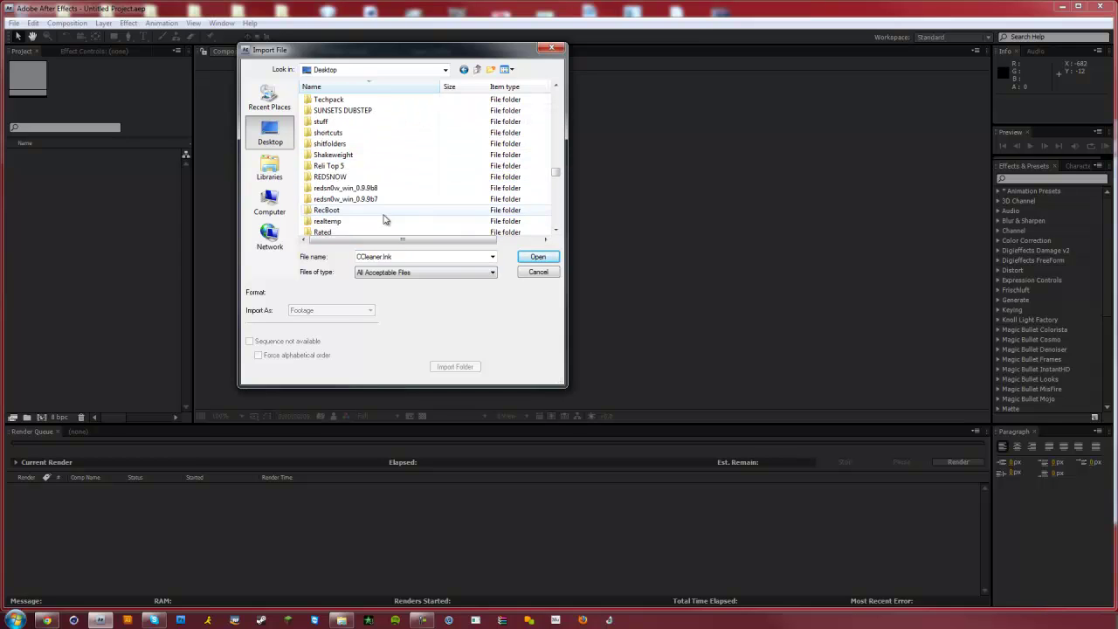
scroll(358, 205, down, 2)
scroll(339, 191, down, 2)
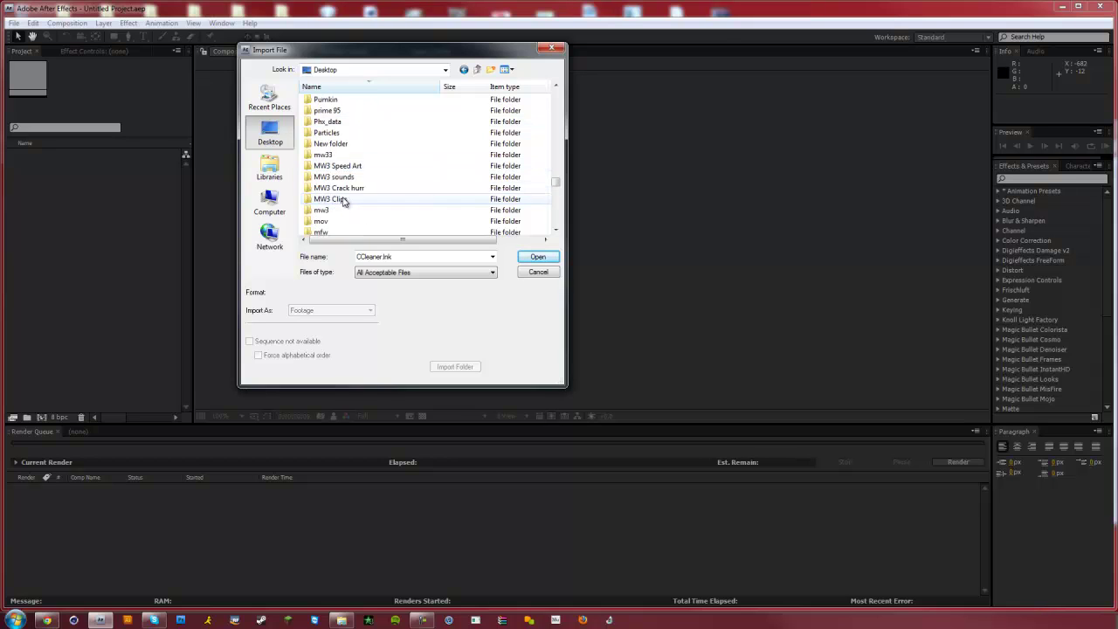
scroll(341, 194, up, 3)
scroll(342, 194, up, 8)
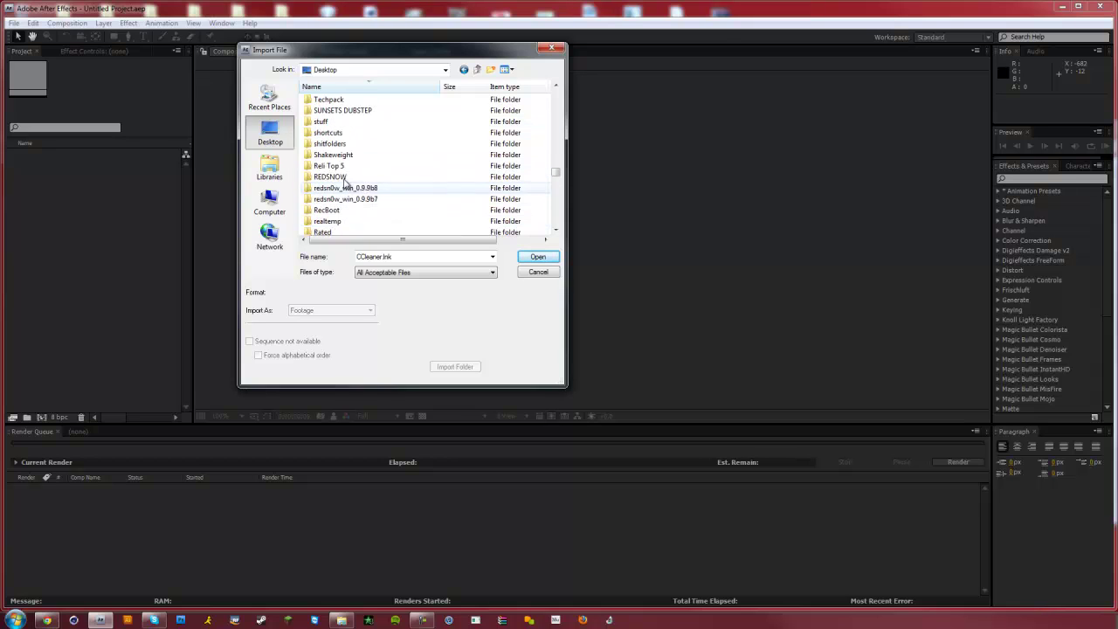
scroll(350, 166, down, 12)
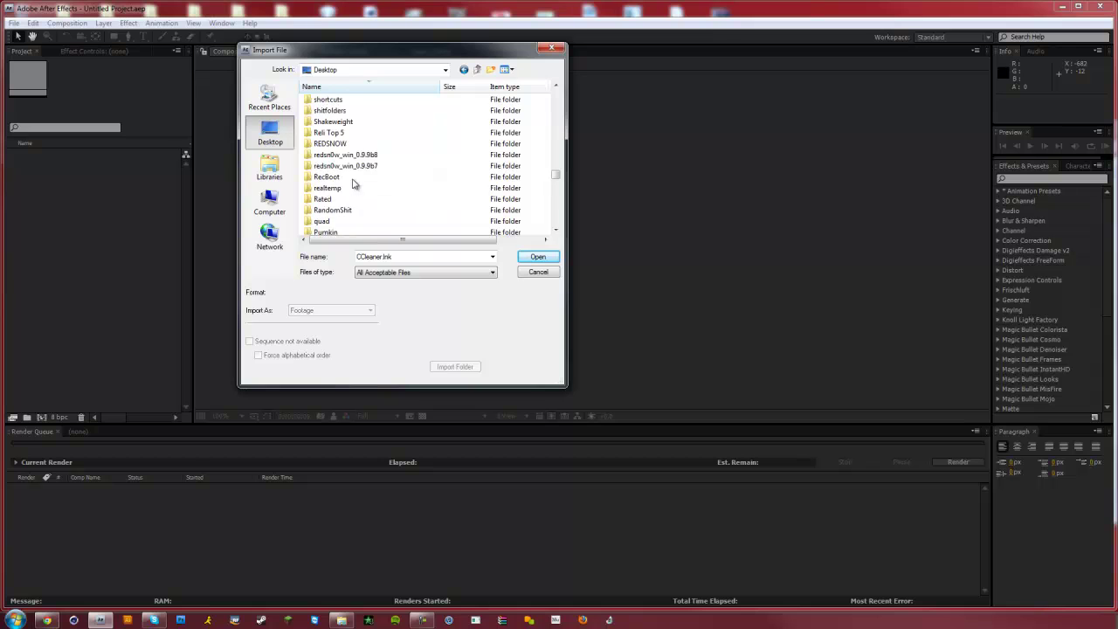
scroll(357, 197, down, 5)
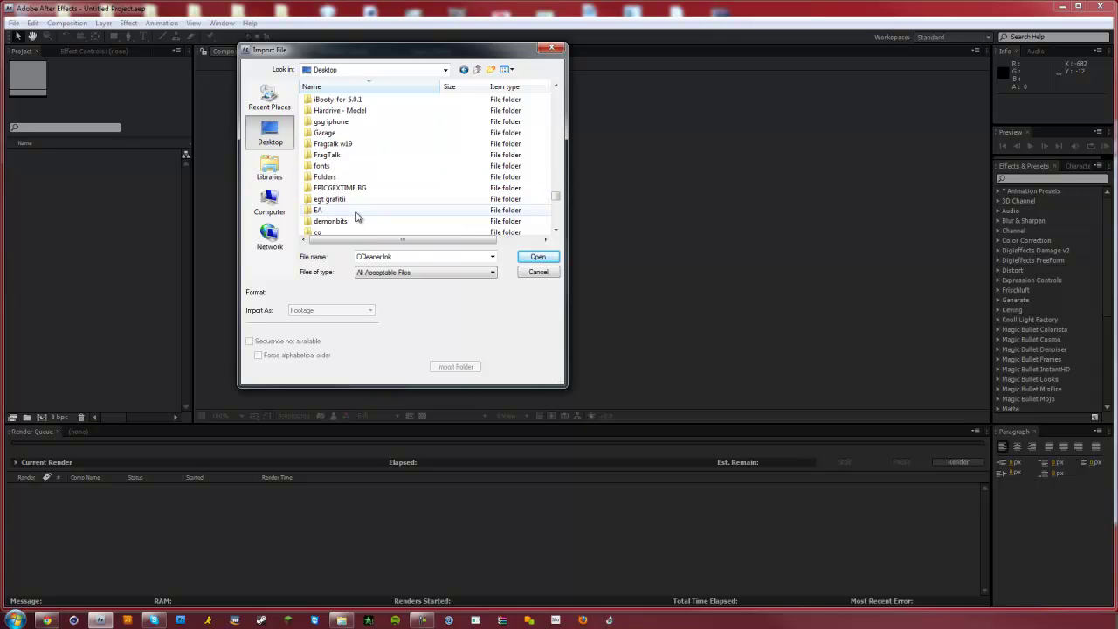
Browse Folders > Projects > TUTS > DOF > Render and choose DOF0000.png as a PNG sequence.
double_click(326, 178)
scroll(328, 174, down, 8)
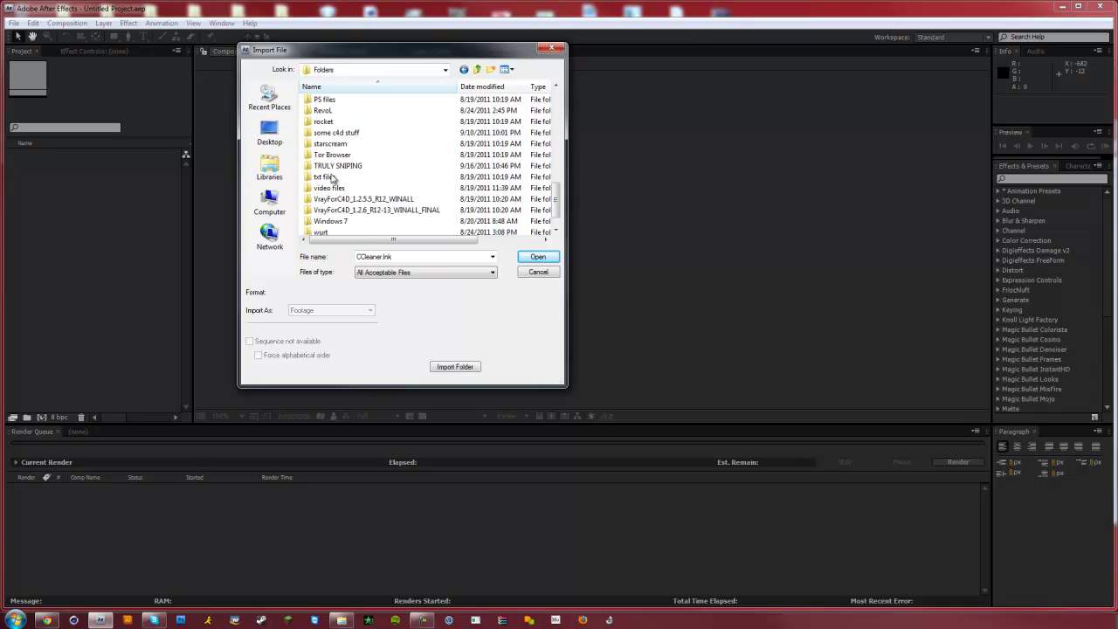
scroll(341, 131, up, 1)
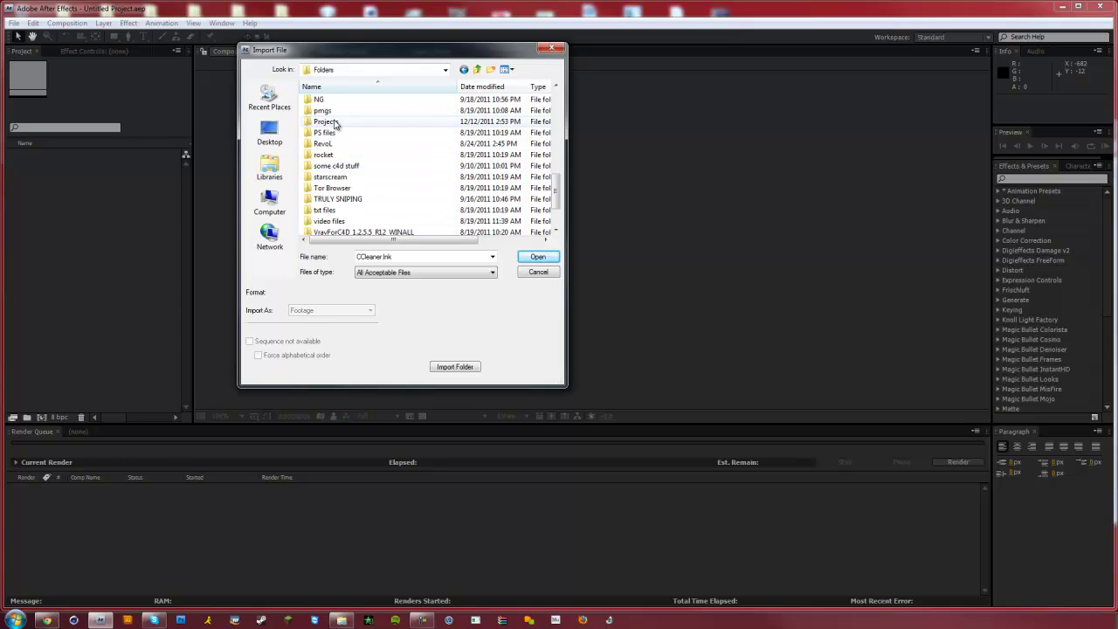
double_click(337, 122)
scroll(355, 144, down, 15)
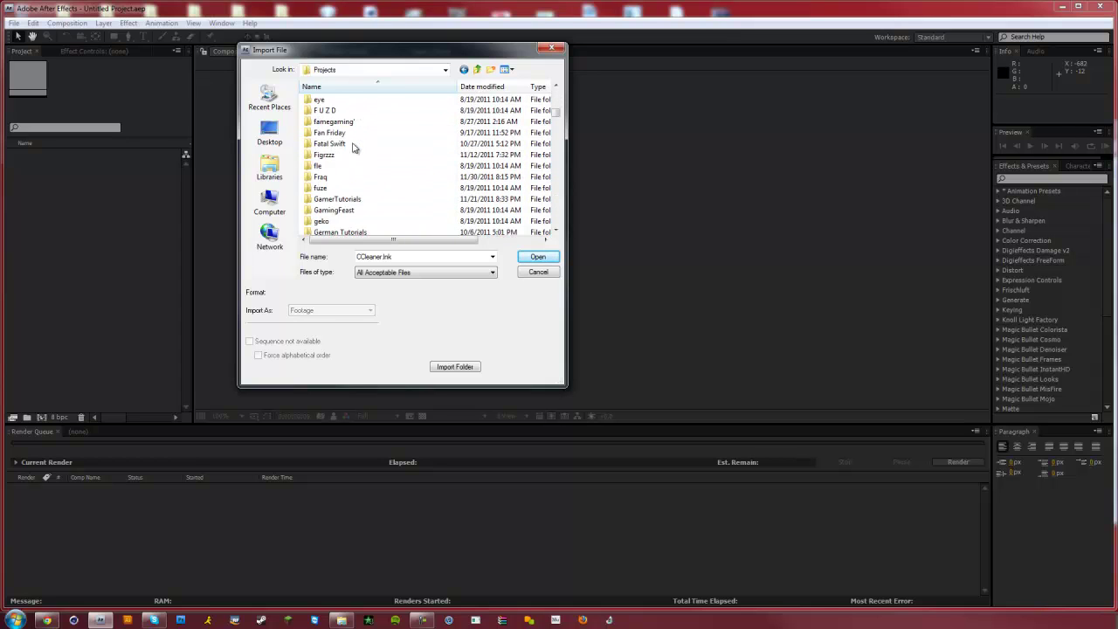
scroll(355, 150, down, 12)
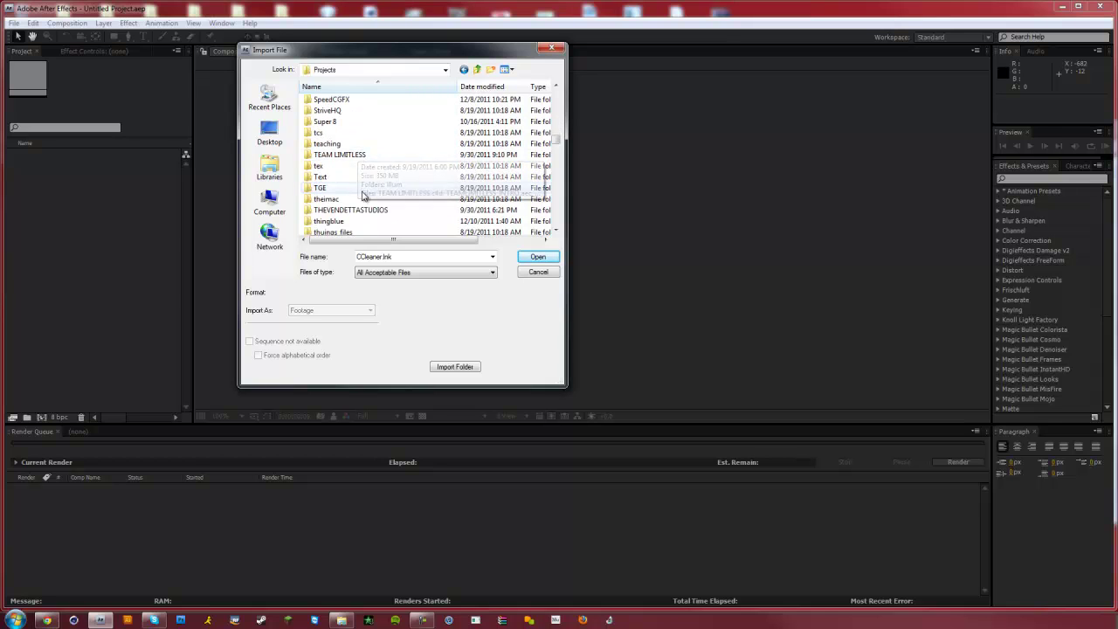
scroll(363, 197, down, 4)
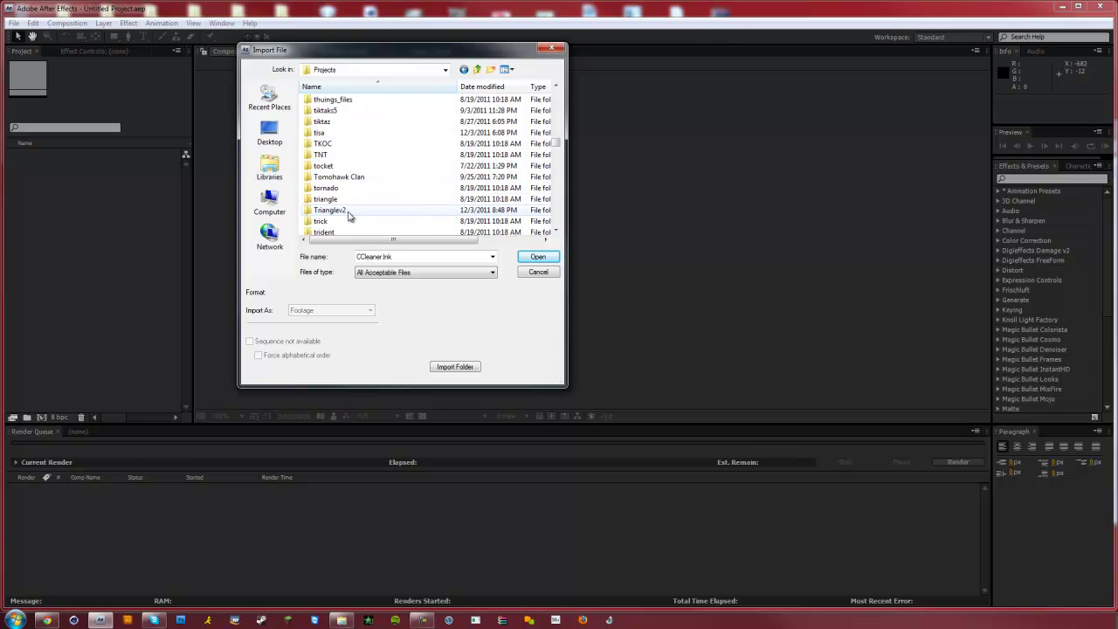
scroll(345, 225, down, 2)
double_click(345, 199)
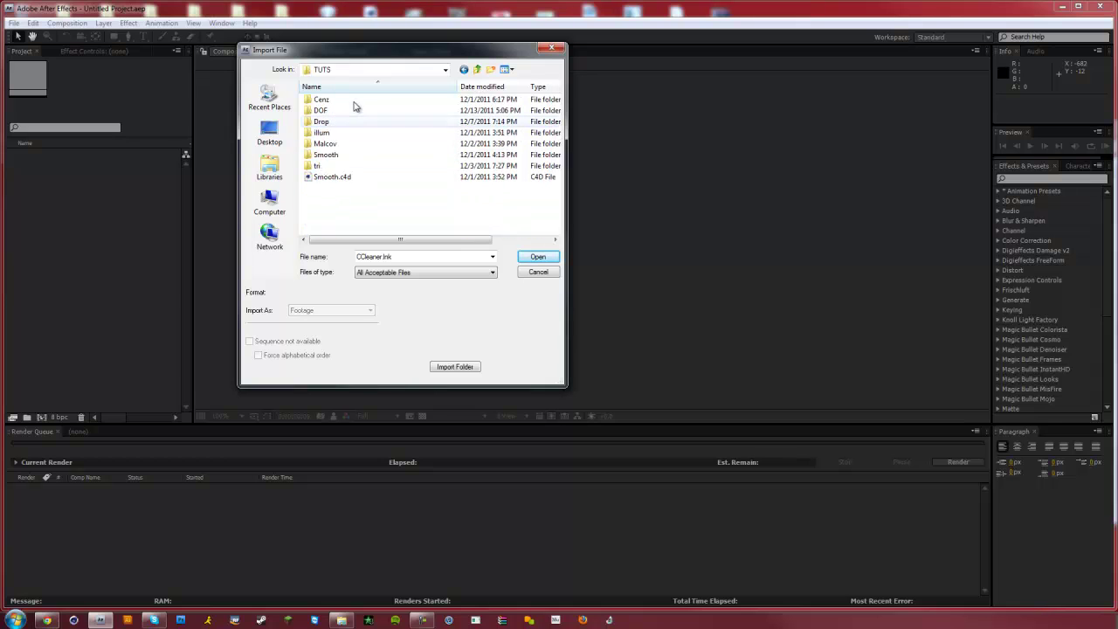
double_click(330, 112)
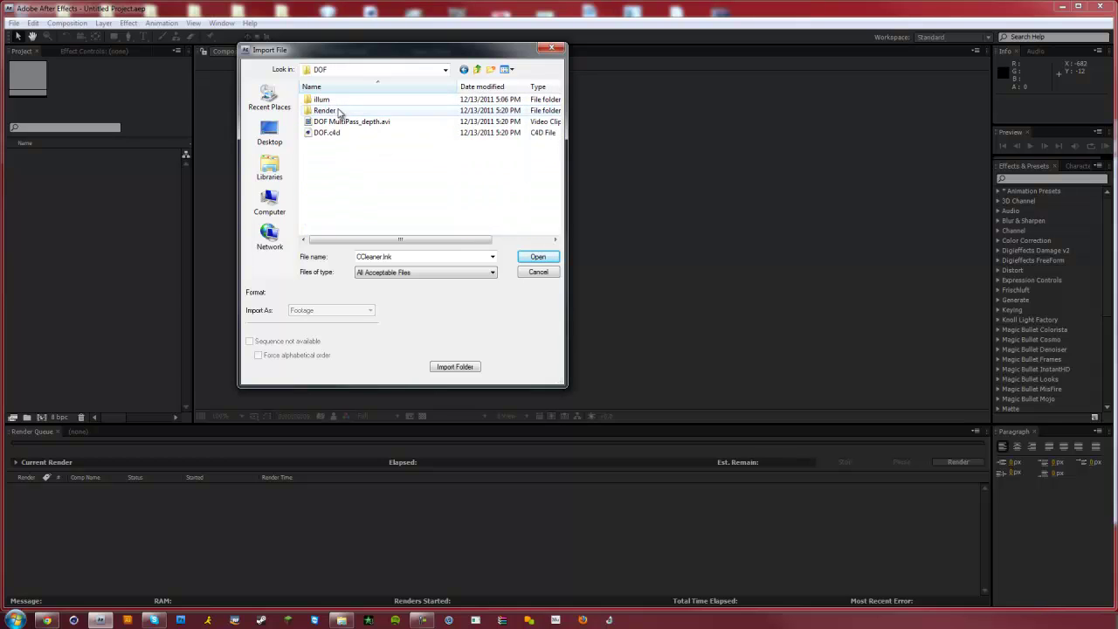
double_click(340, 111)
click(375, 120)
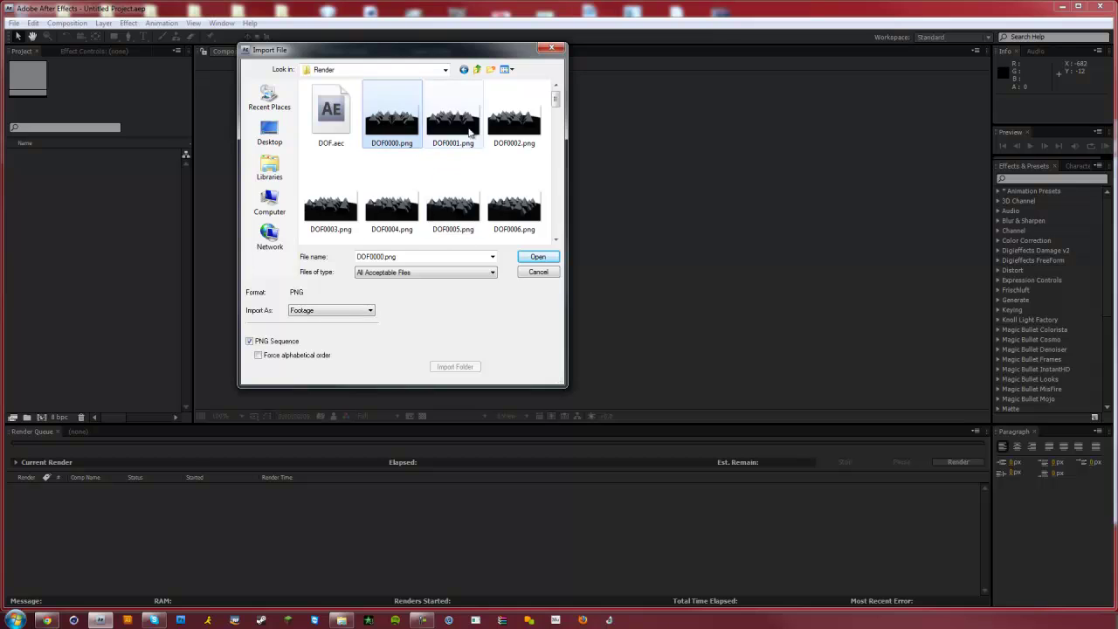
scroll(553, 115, down, 1)
drag(553, 115, 555, 93)
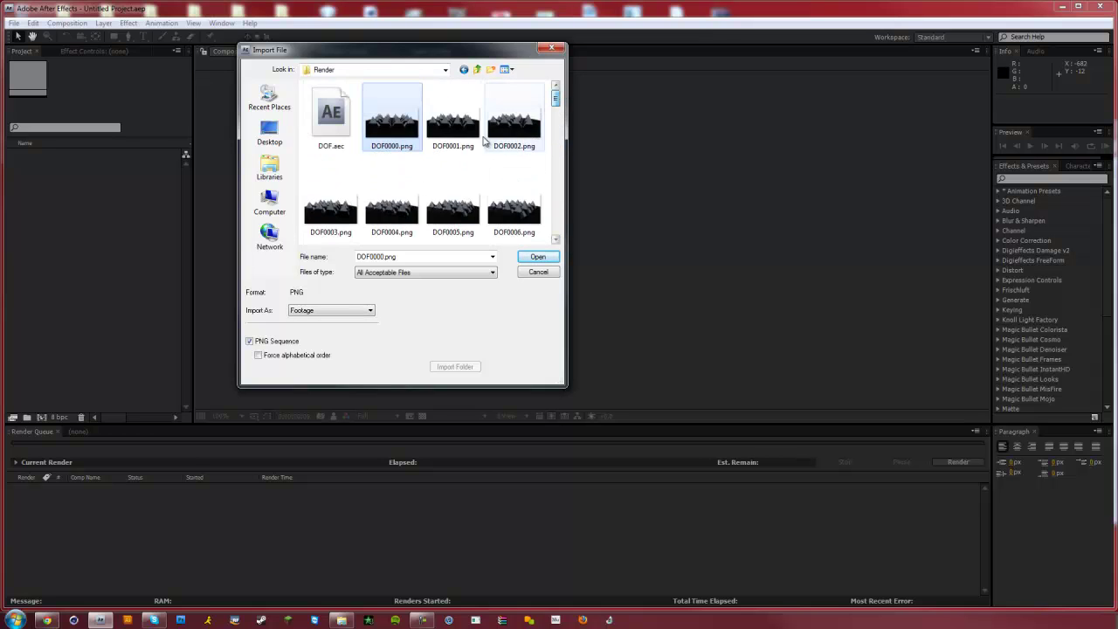
Make a DOF comp from the PNG sequence and place DOF MultiPass_depth.avi as the layer beneath it.
click(539, 258)
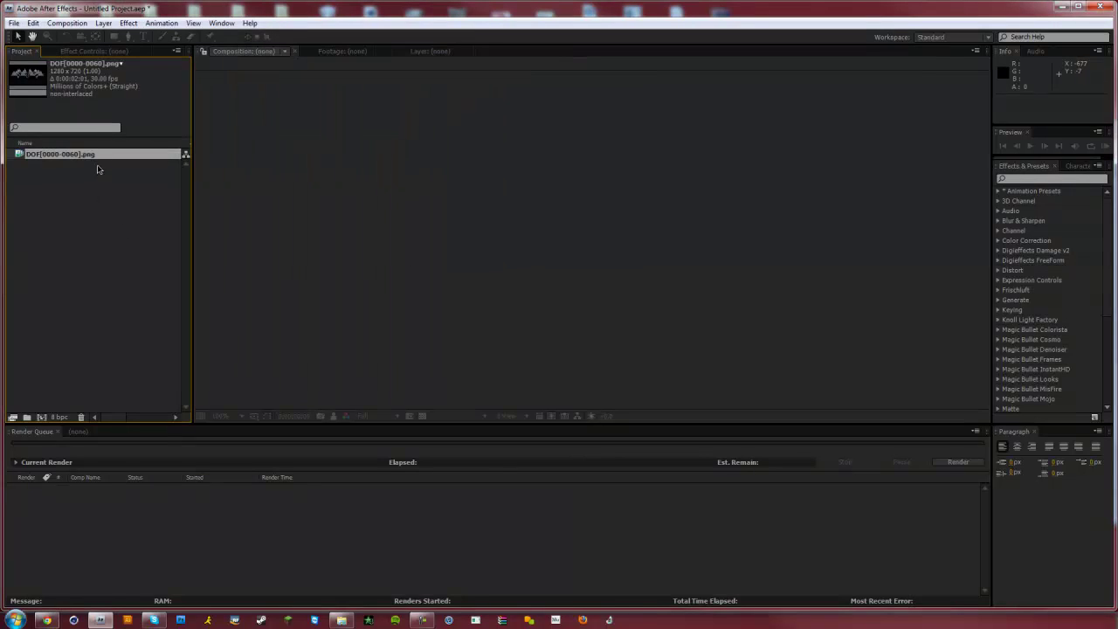
drag(98, 169, 42, 418)
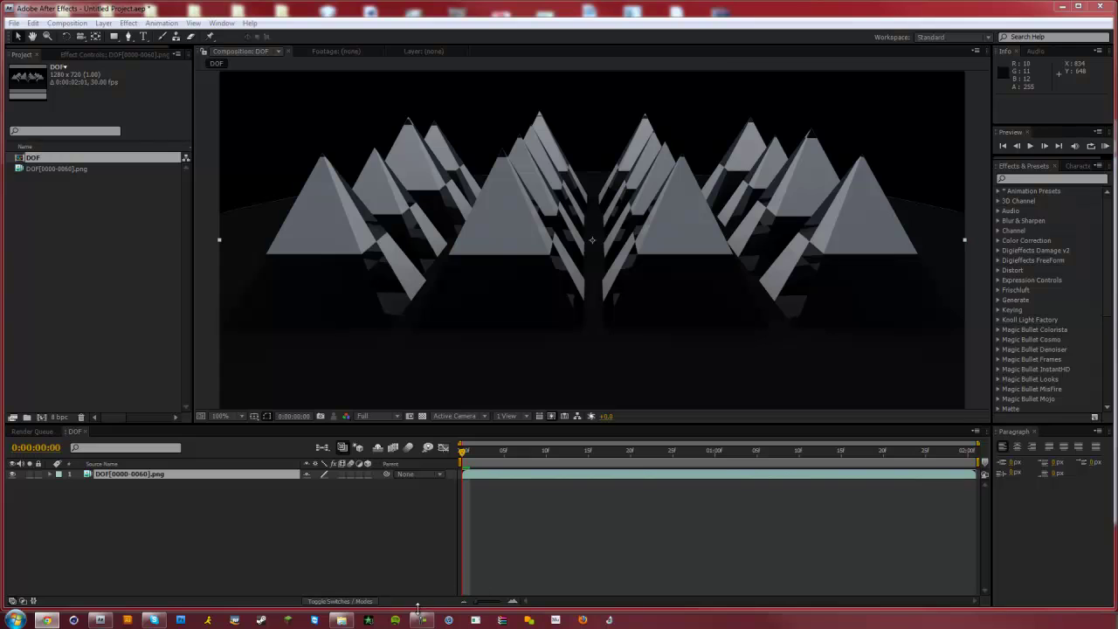
click(342, 620)
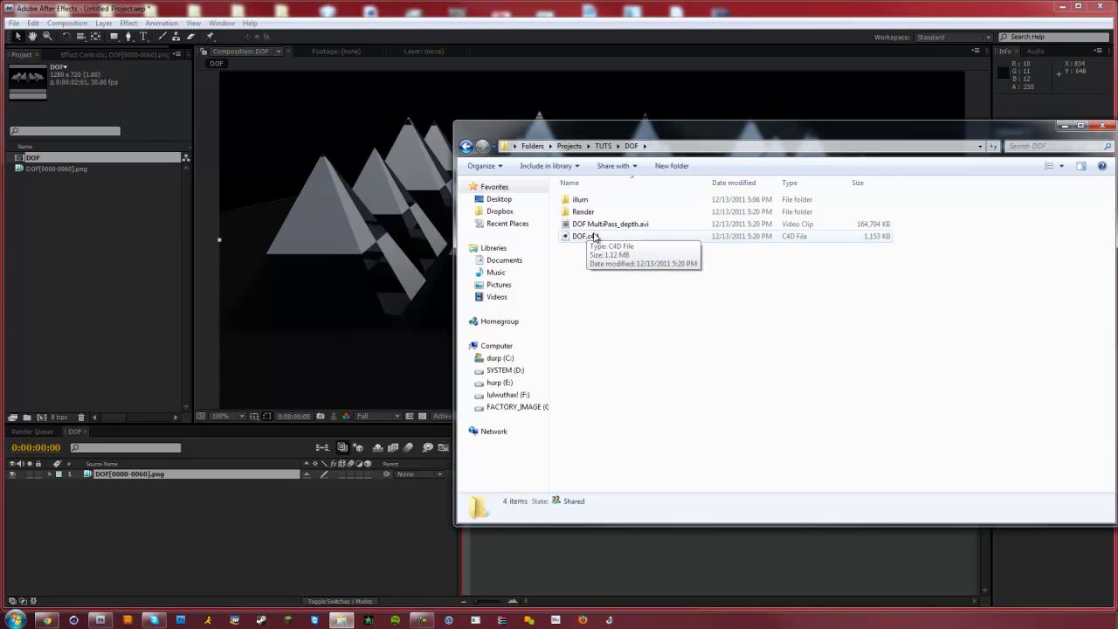
drag(596, 225, 134, 273)
drag(216, 295, 237, 279)
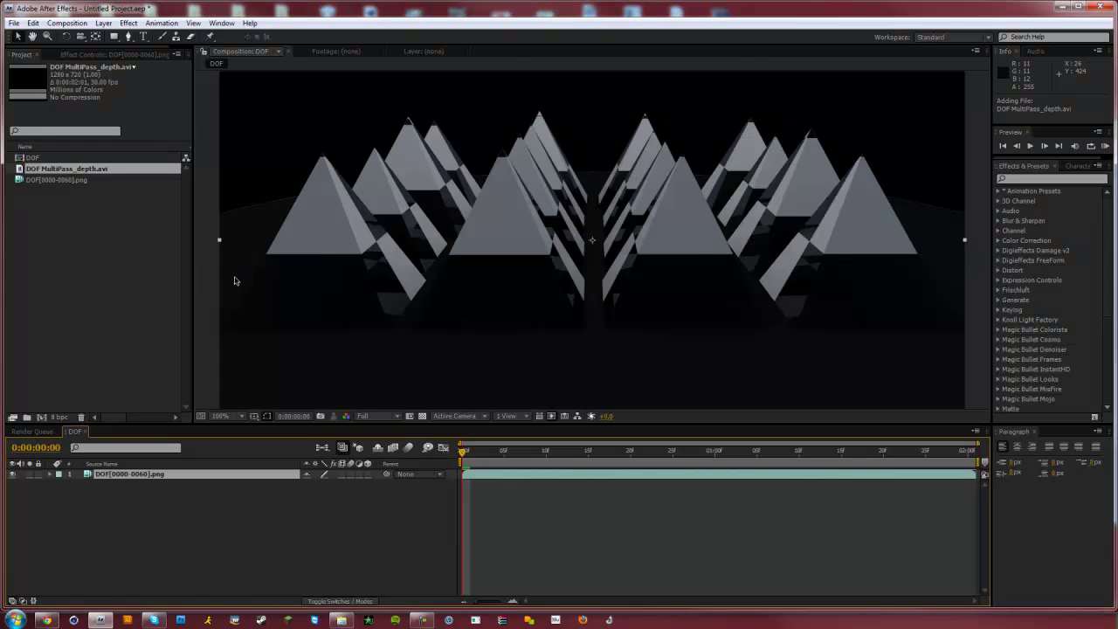
drag(131, 473, 96, 512)
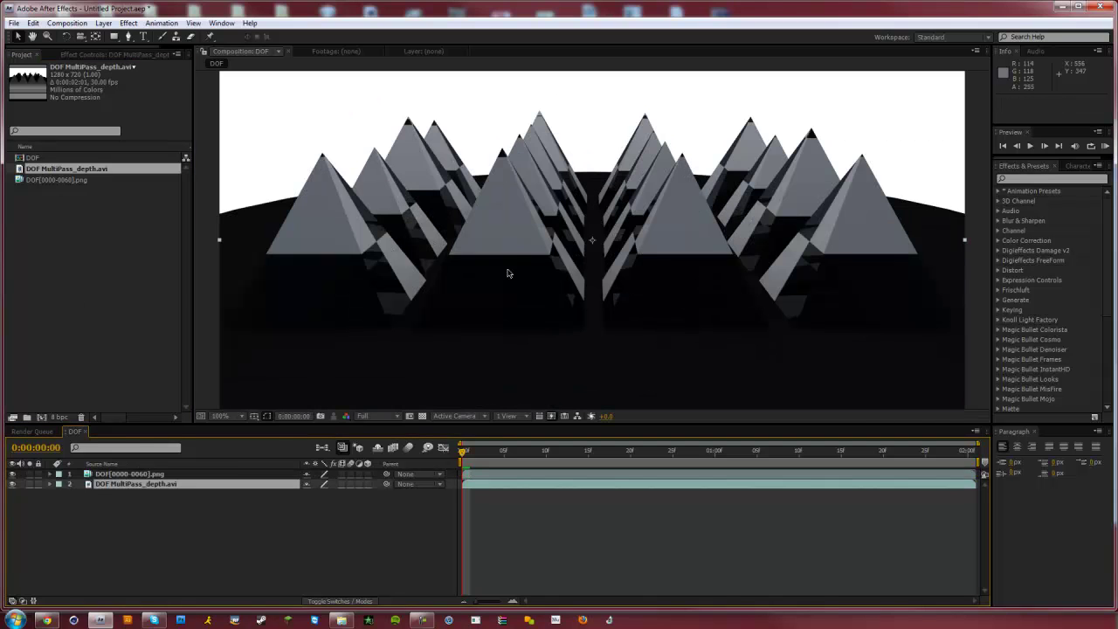
Hide the depth layer and create a black 1280×720 solid named Ramp at the top.
click(12, 483)
key(comma)
key(comma)
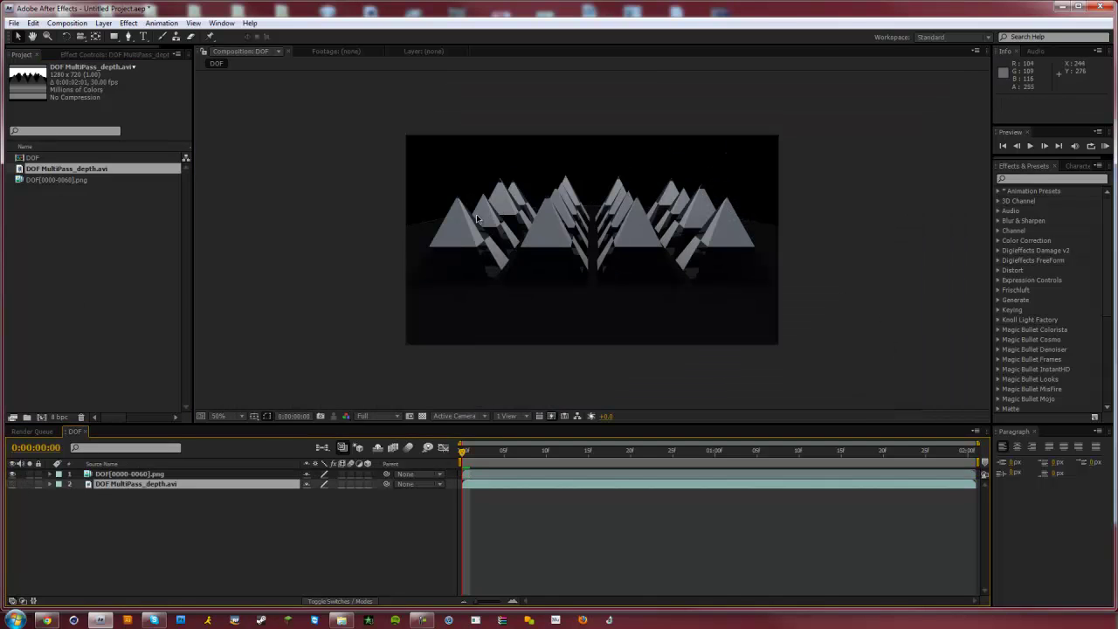
key(ctrl+y)
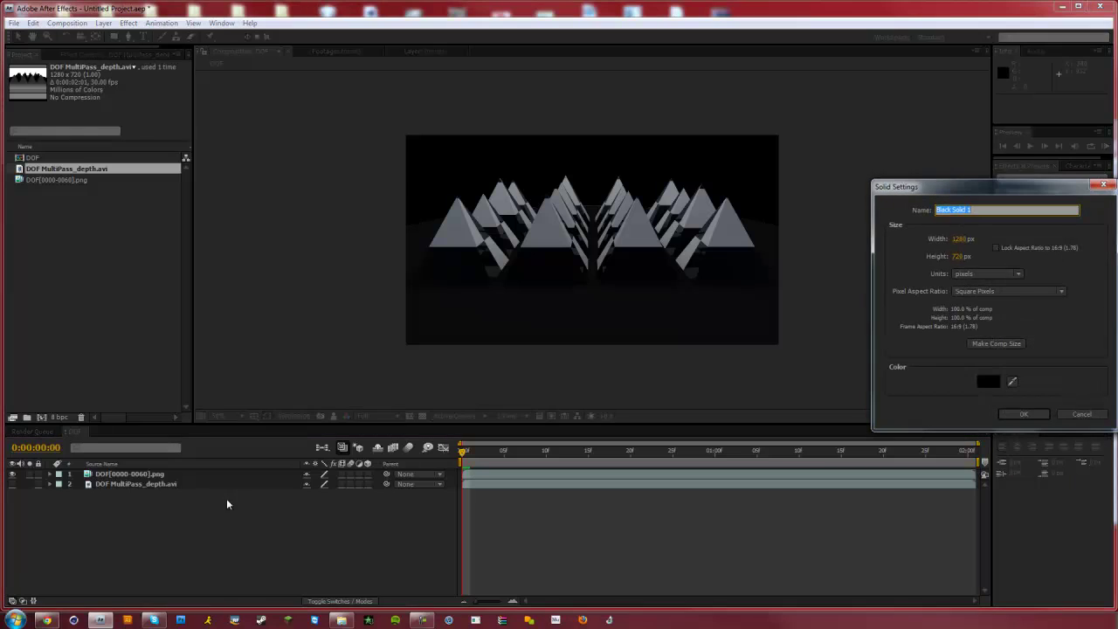
text(Ramp)
key(Return)
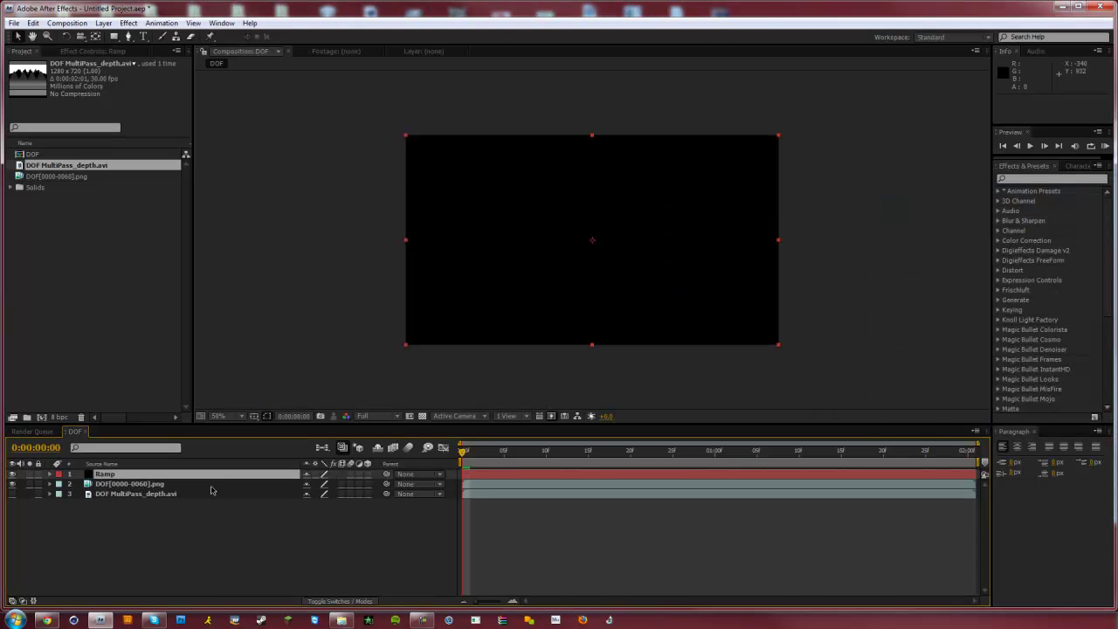
click(229, 586)
key(ctrl+y)
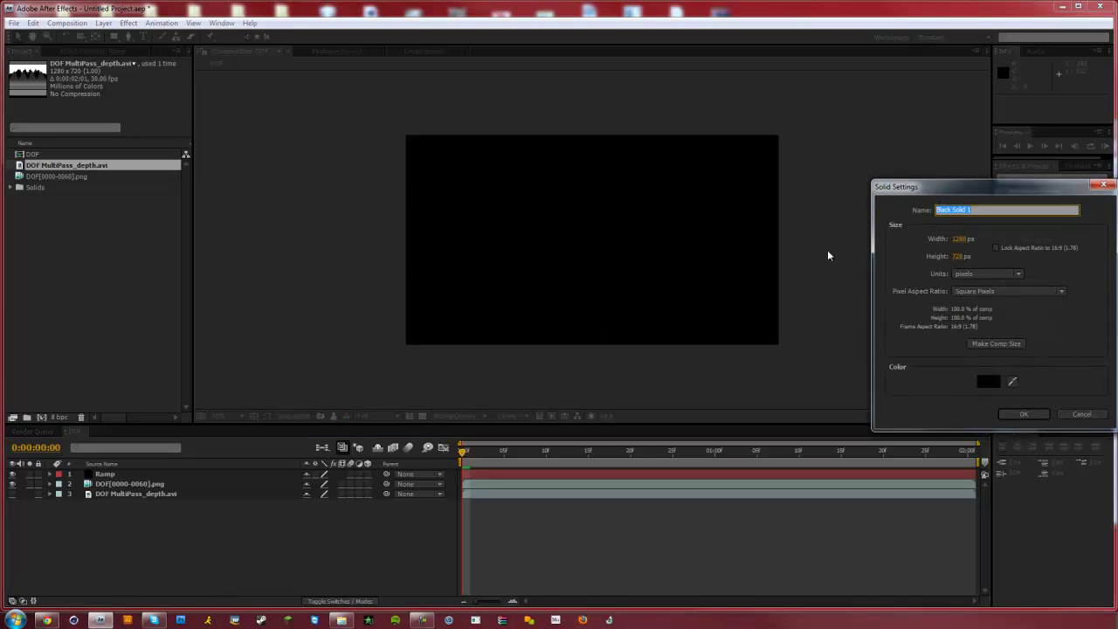
key(Escape)
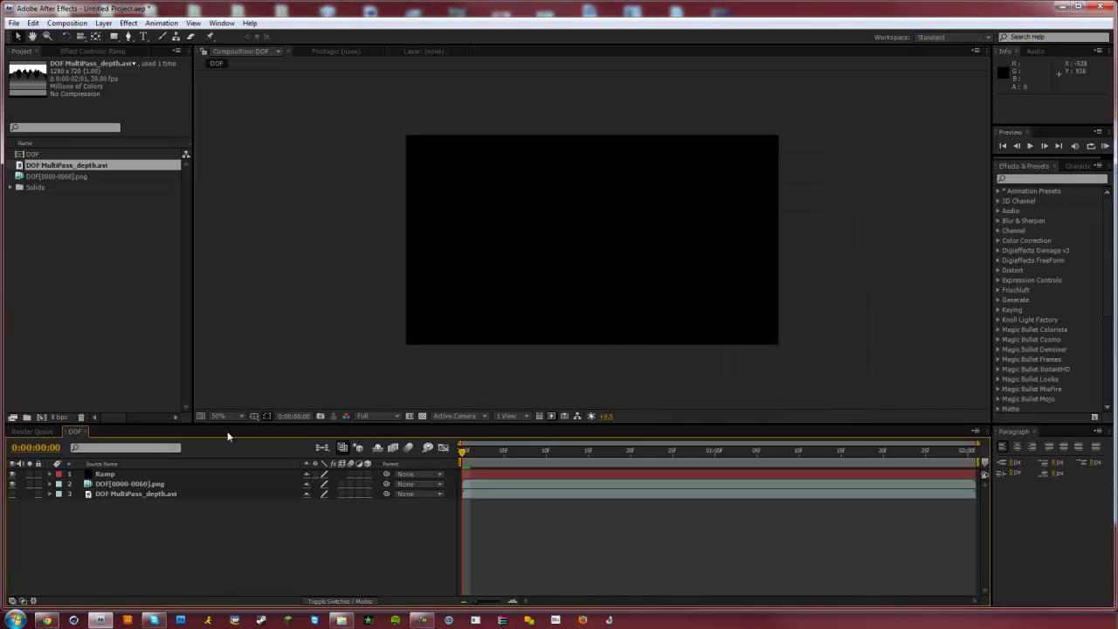
click(102, 463)
click(114, 474)
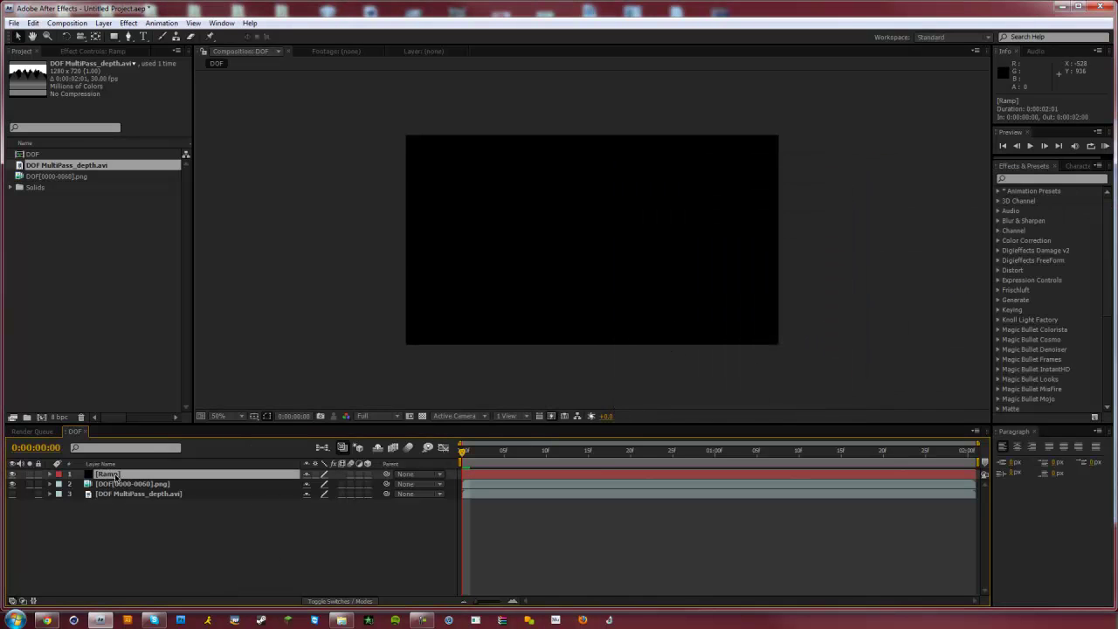
Apply the Ramp effect to the Ramp layer, set to Radial with its start at 640, 360.
click(1005, 180)
text(ramp)
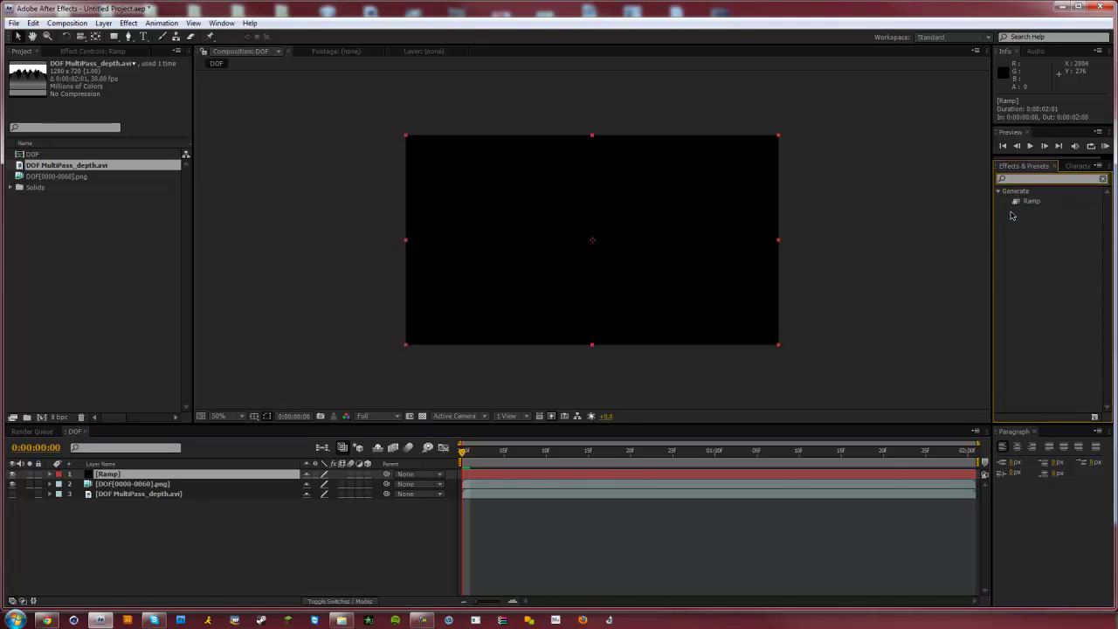
drag(1032, 201, 140, 475)
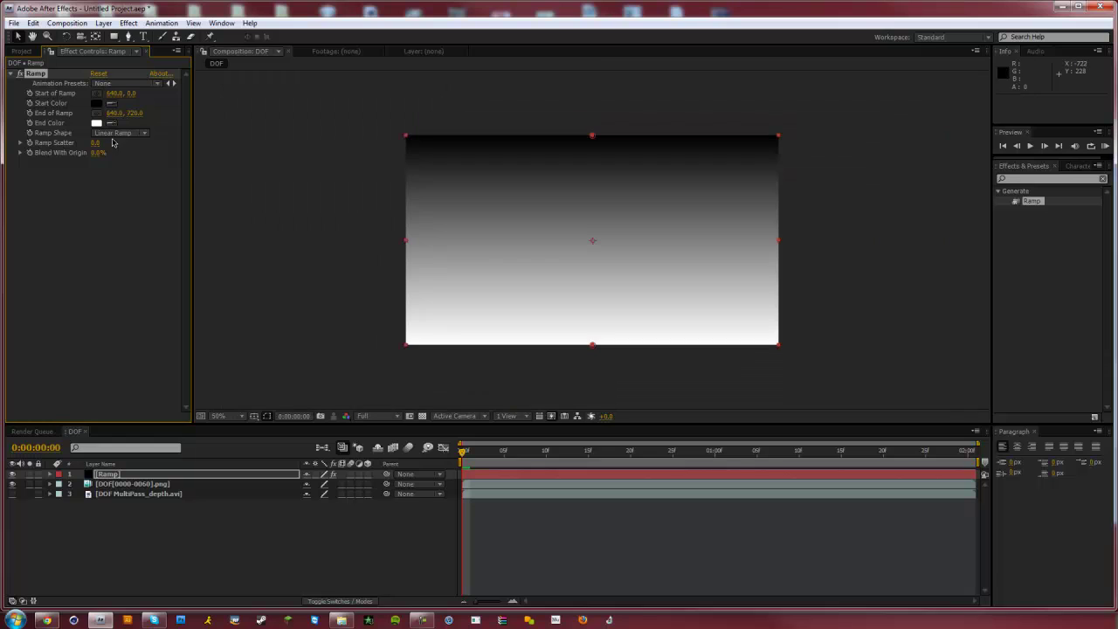
click(118, 133)
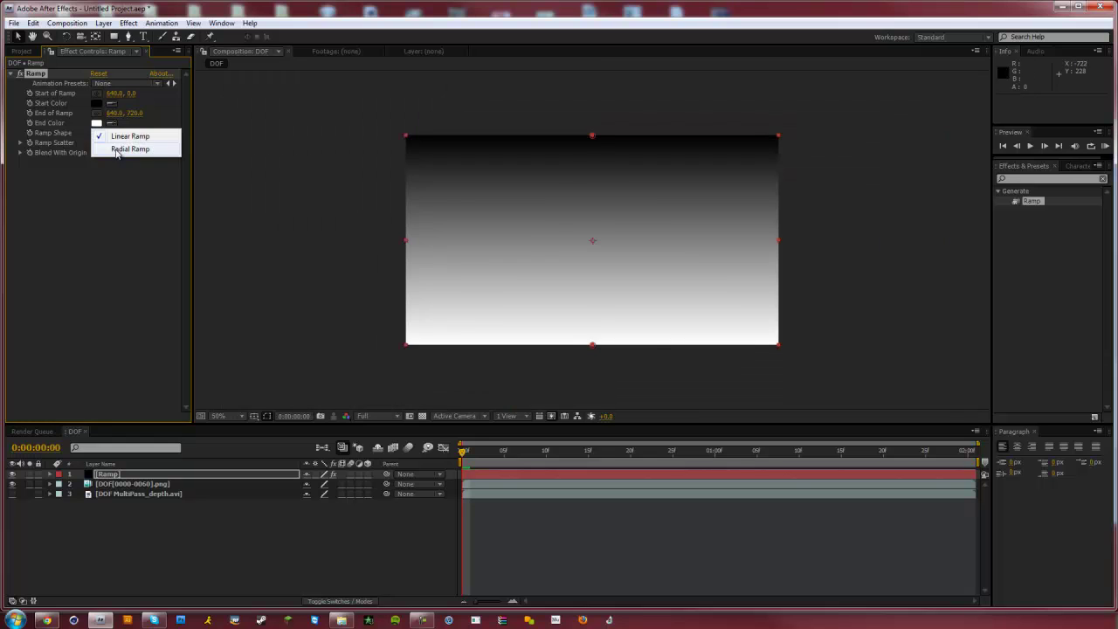
click(114, 151)
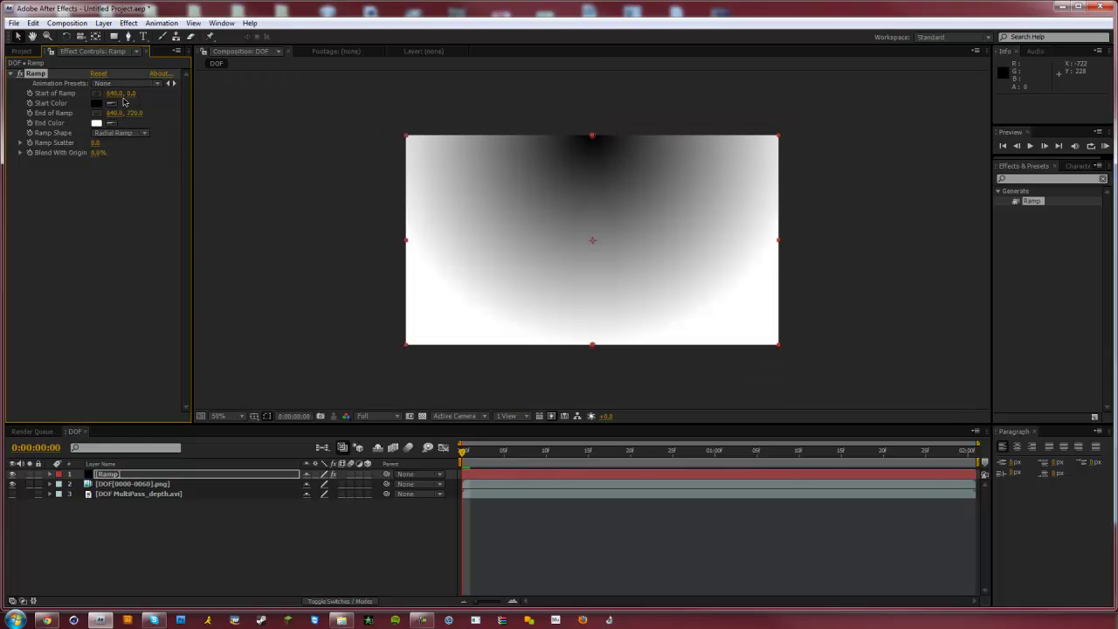
drag(129, 93, 332, 105)
click(135, 93)
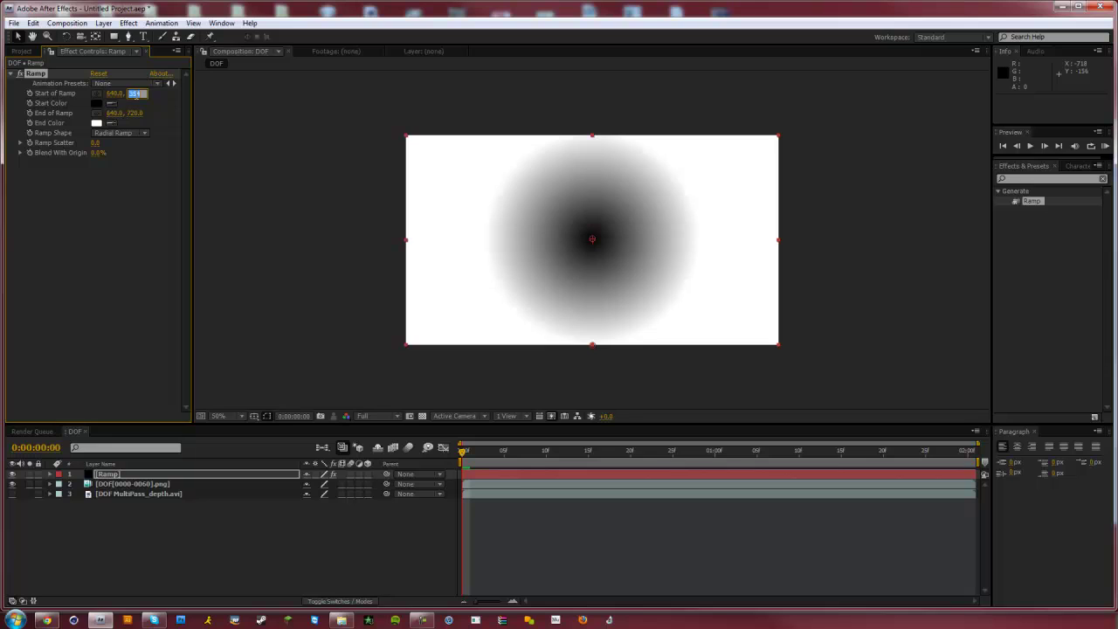
key(Return)
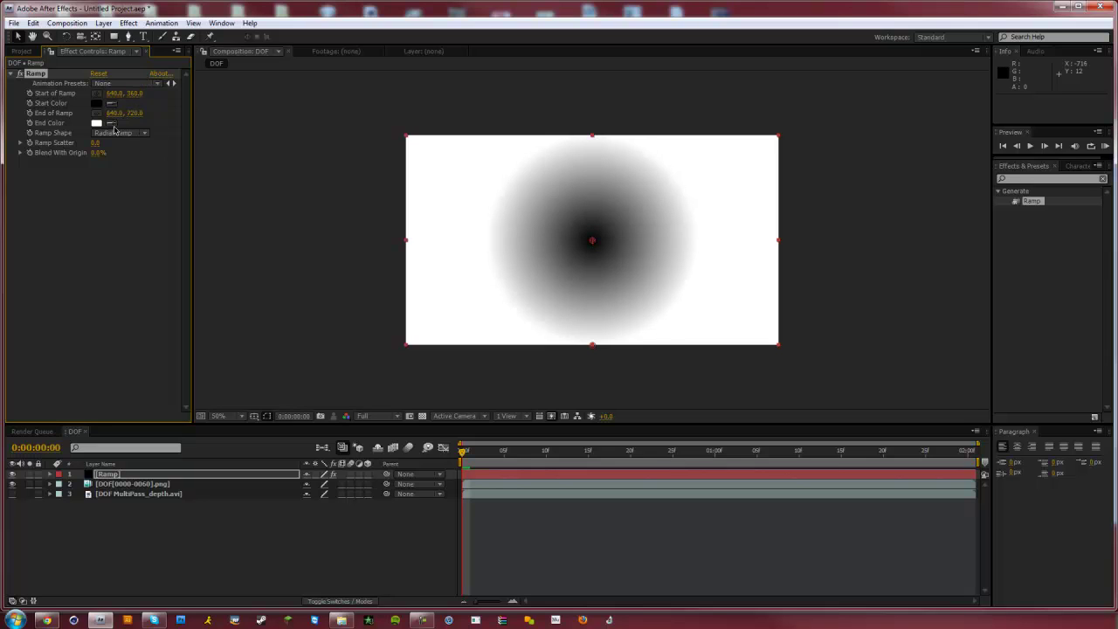
Give the ramp a #505050 start, a black end, a lower-right end point, and Ramp Scatter 150.
click(894, 309)
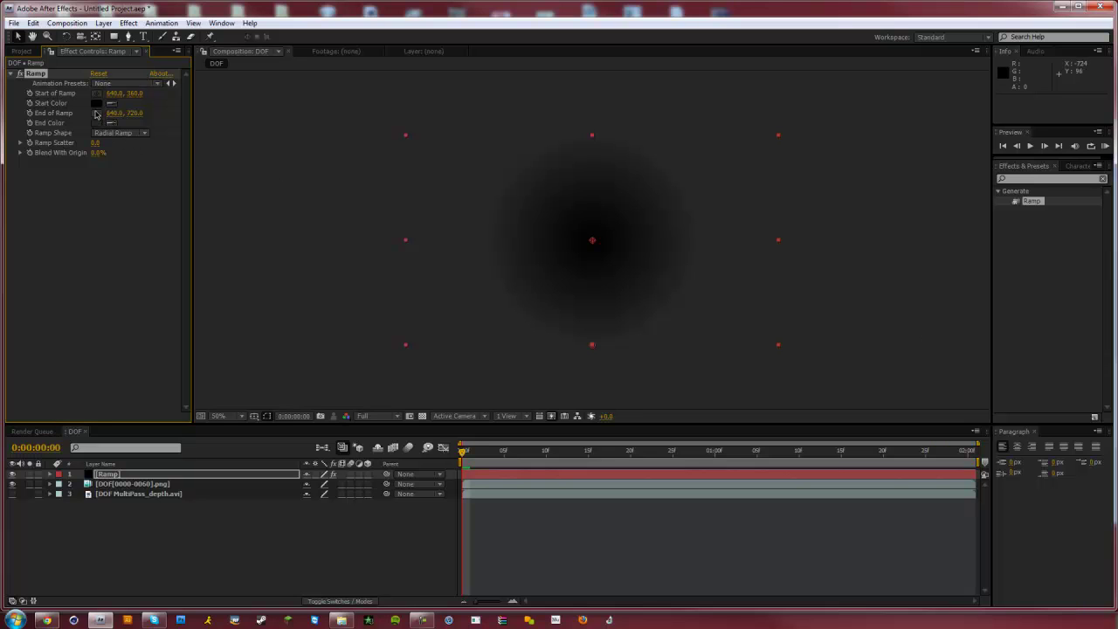
click(96, 103)
drag(707, 481, 675, 497)
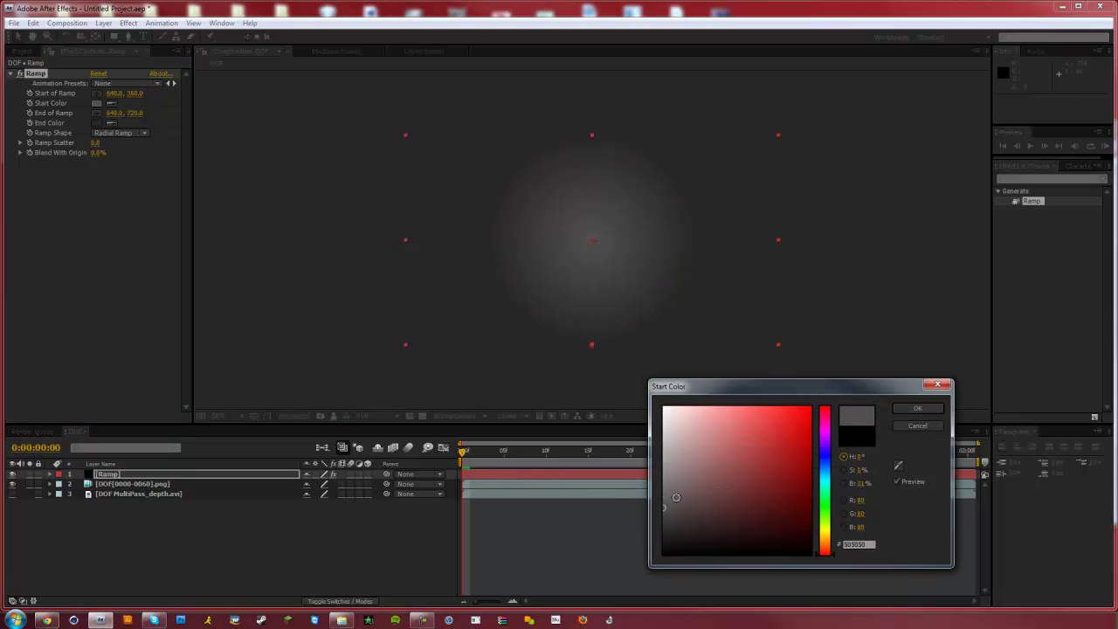
click(917, 408)
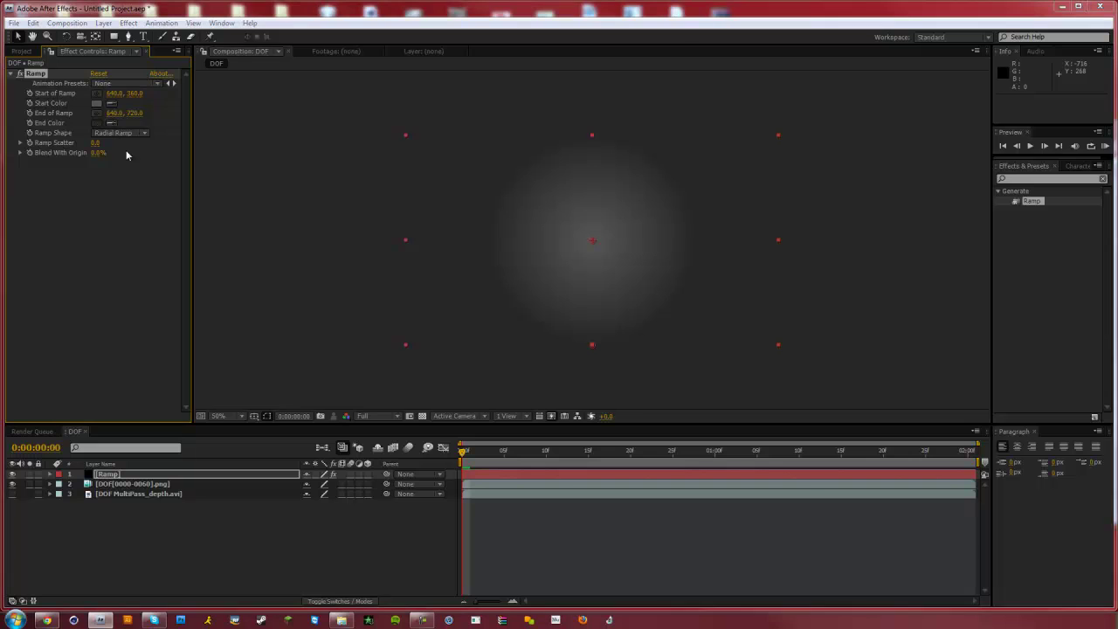
click(96, 122)
drag(691, 524, 614, 572)
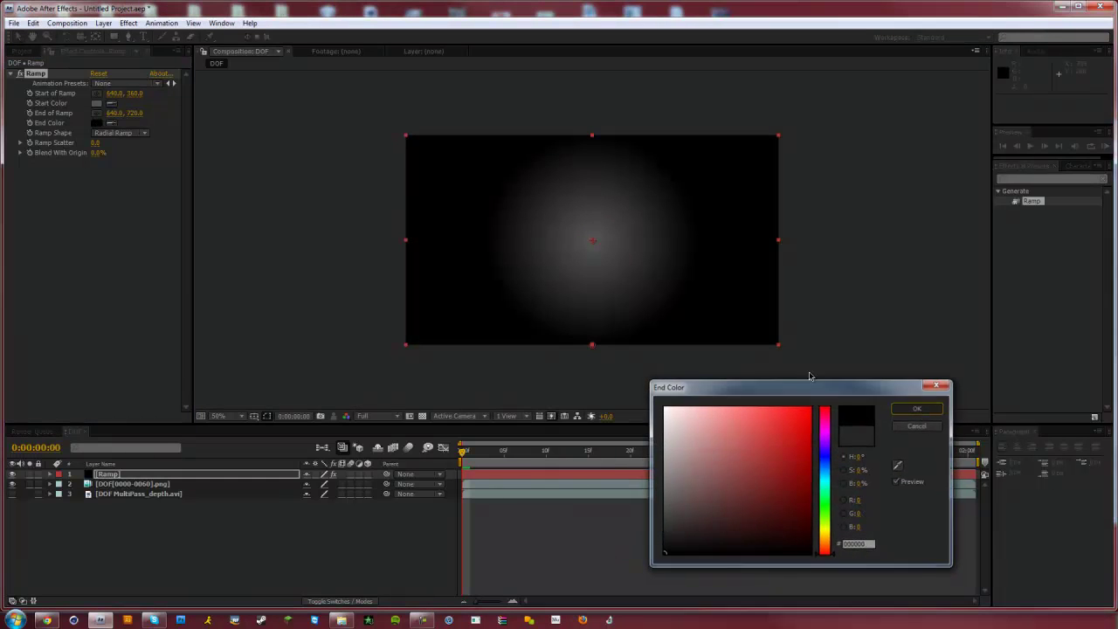
click(925, 409)
drag(593, 346, 916, 378)
key(period)
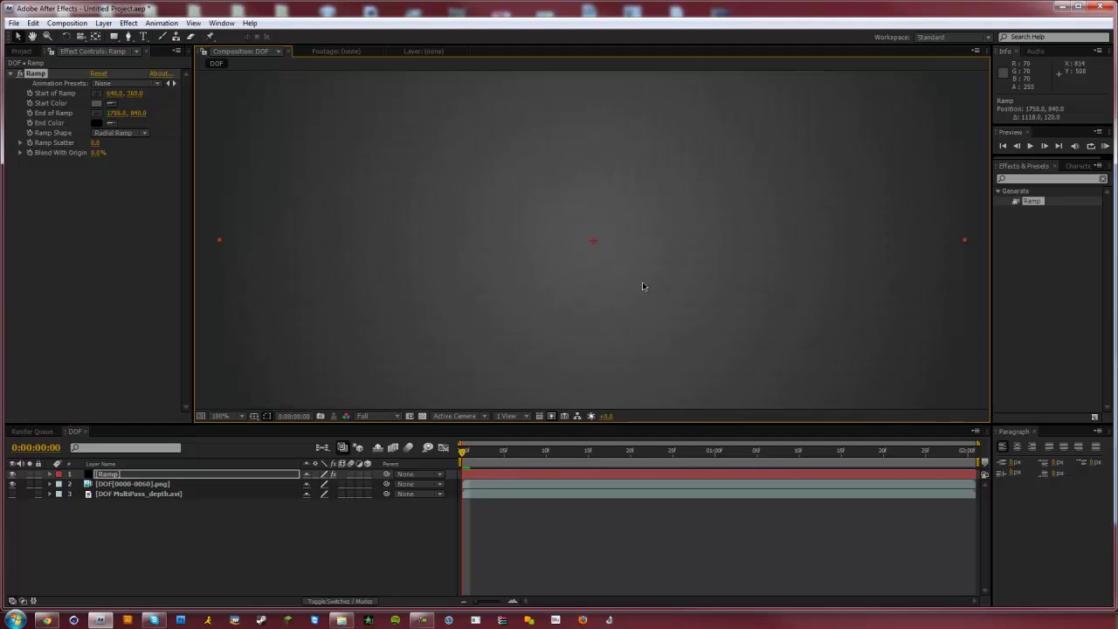
click(95, 142)
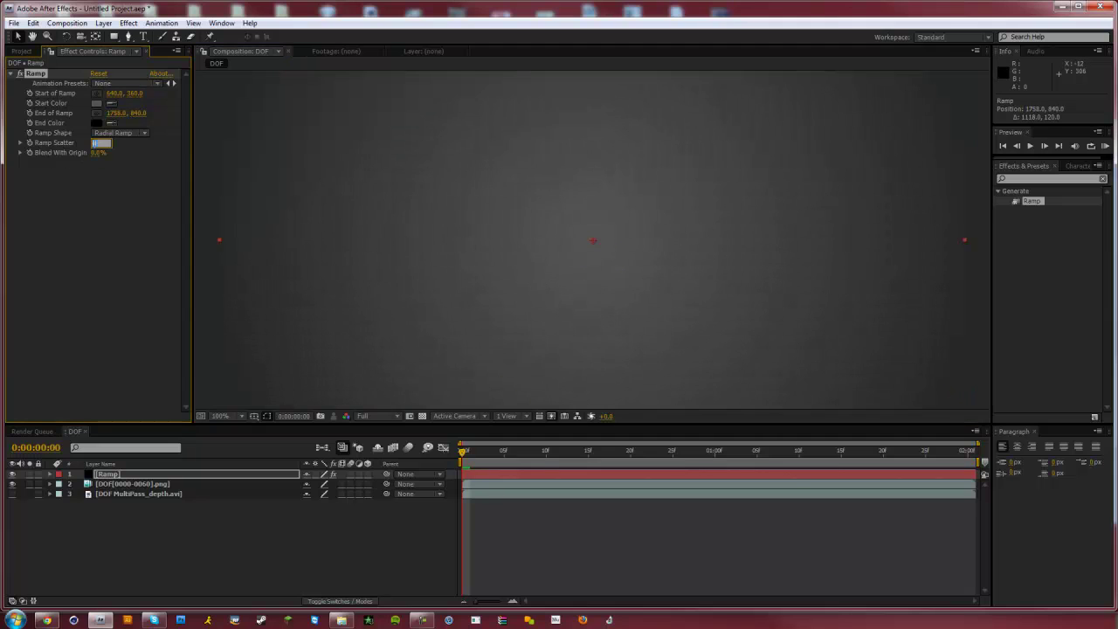
text(150)
key(Return)
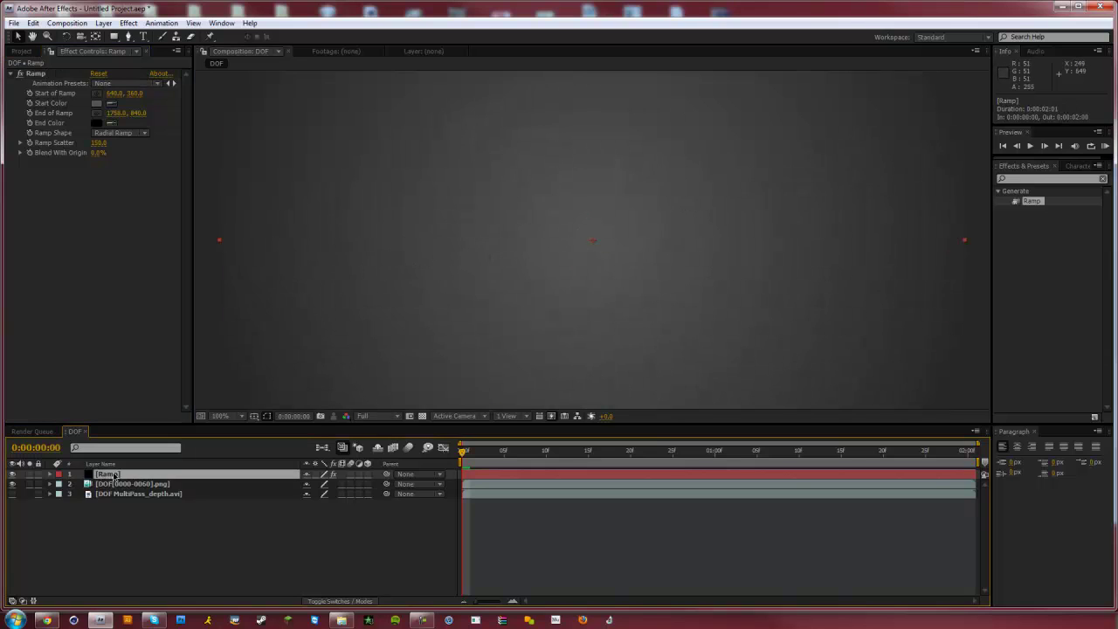
Move the Ramp layer to the bottom of the stack and save the project as DOFTUT.aep.
drag(114, 479, 115, 497)
key(ctrl+s)
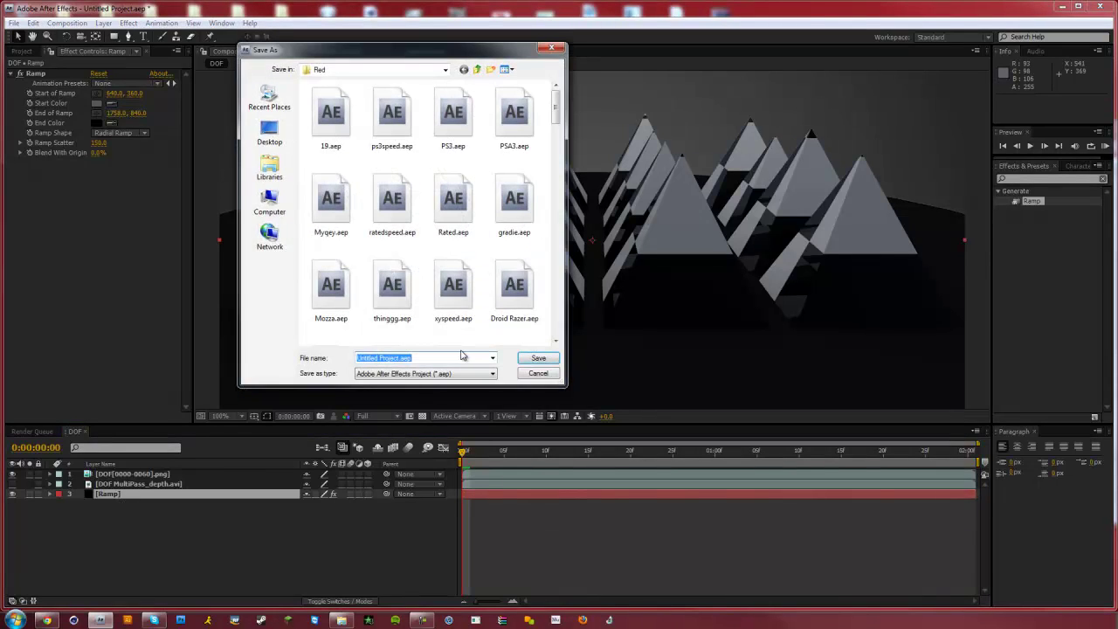
text(DOF)
key(Return)
key(comma)
key(comma)
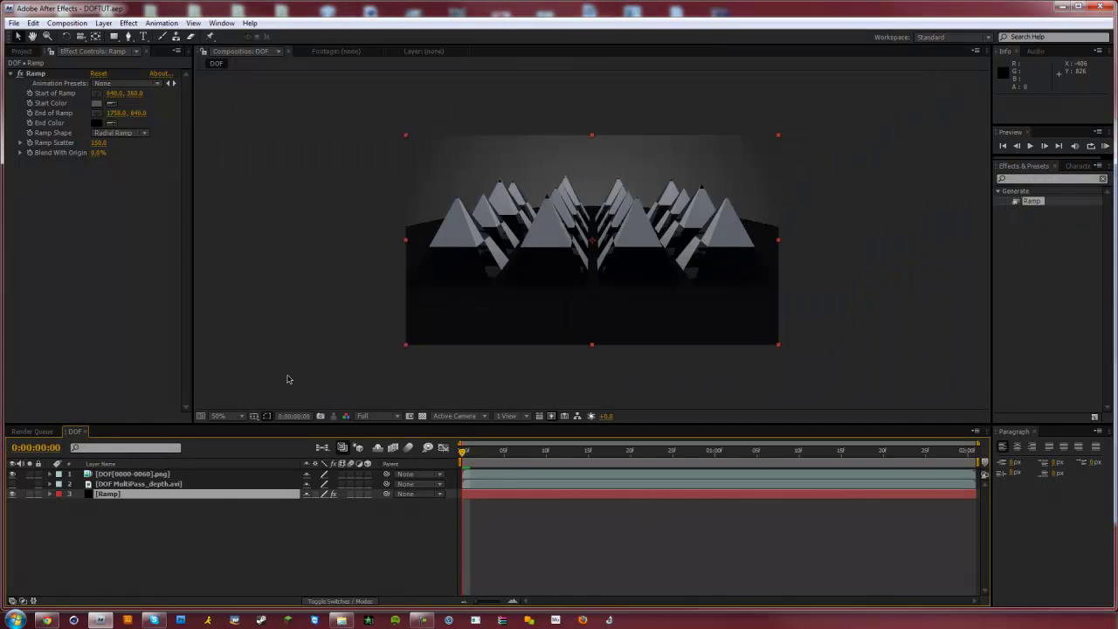
click(199, 515)
Clear the effects search, expand Frischluft, and select Out of Focus.
click(1103, 179)
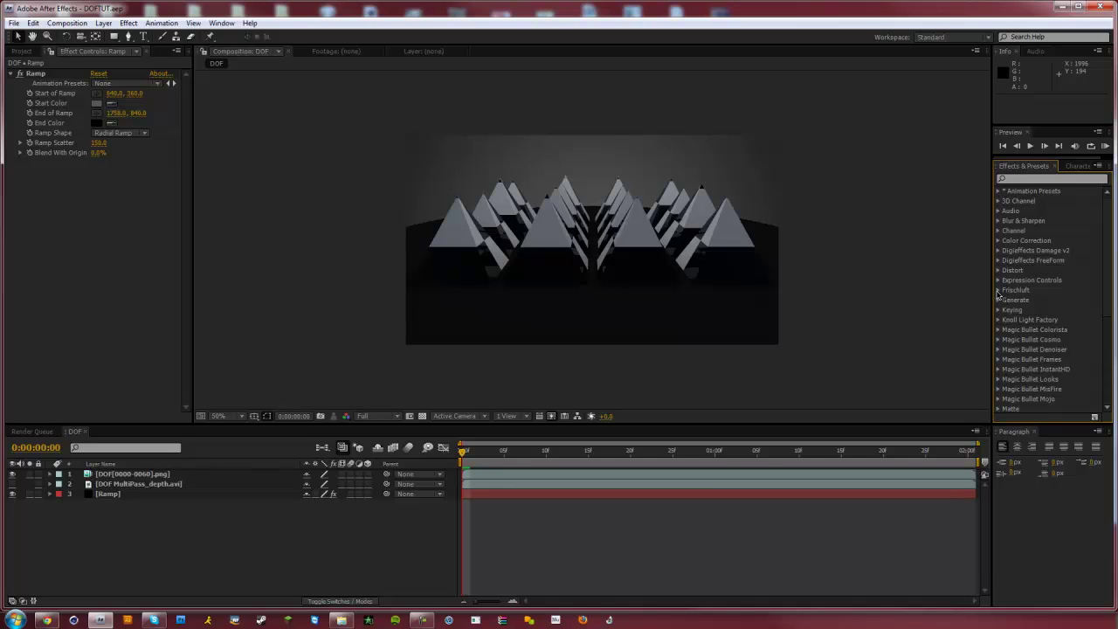
click(998, 291)
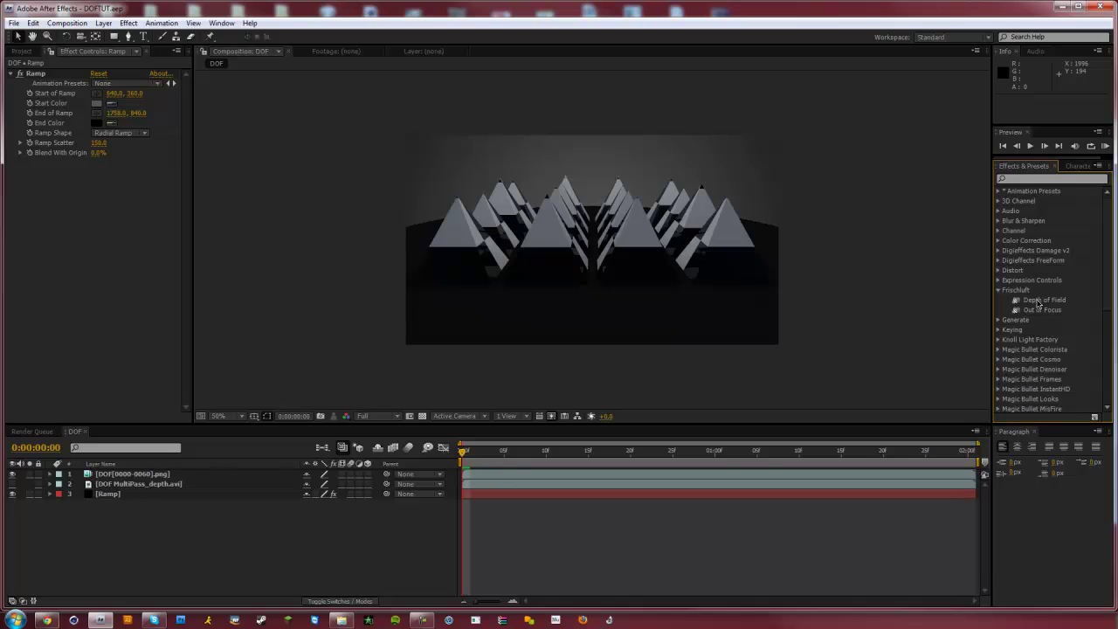
click(1043, 311)
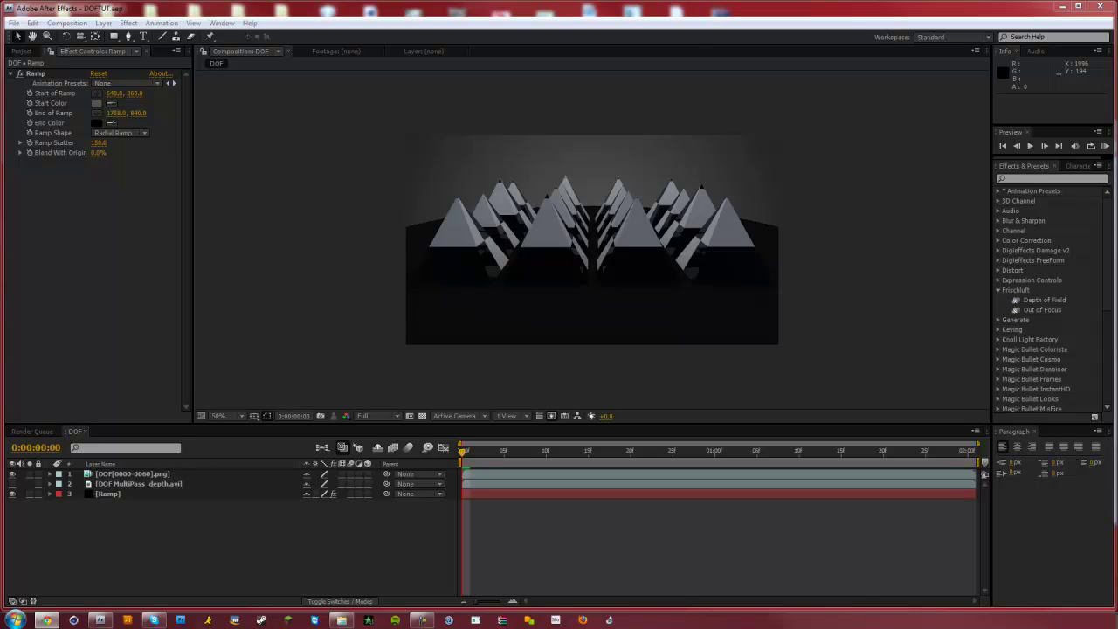
In Chrome, browse frischluft.com's Free Stuff and Download plugin pages, then return to After Effects.
key(alt+Tab)
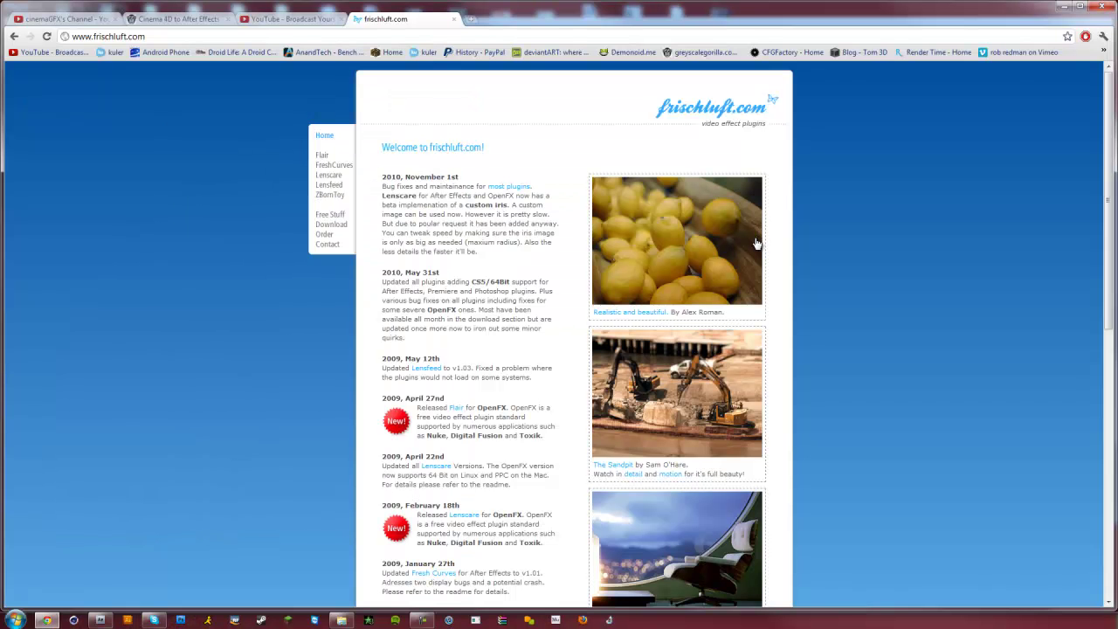
scroll(706, 315, down, 2)
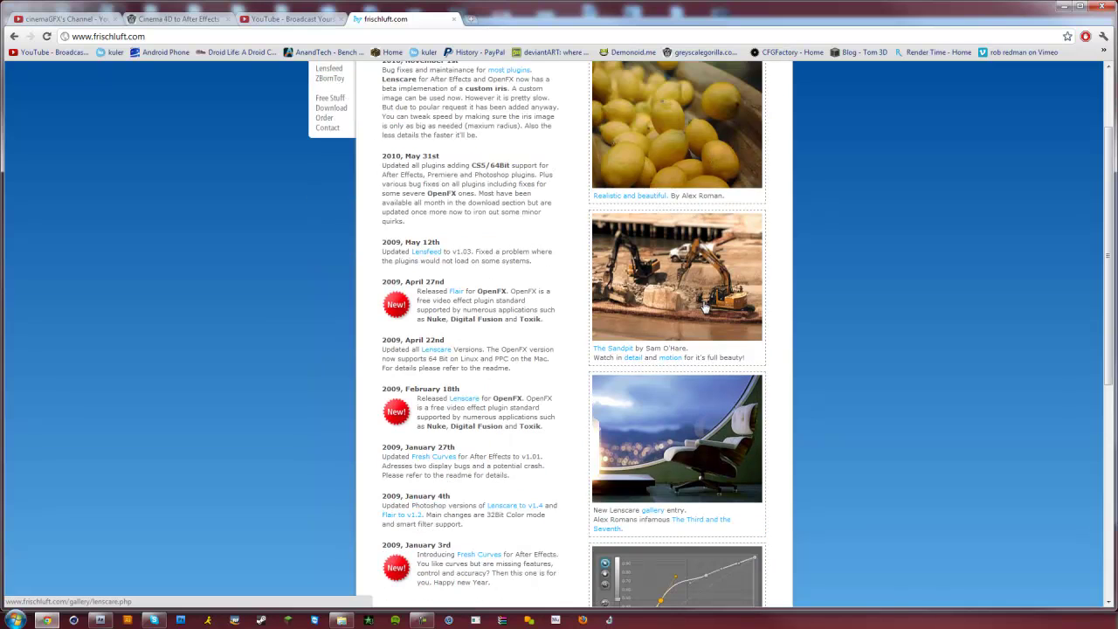
scroll(706, 308, down, 6)
scroll(773, 411, up, 8)
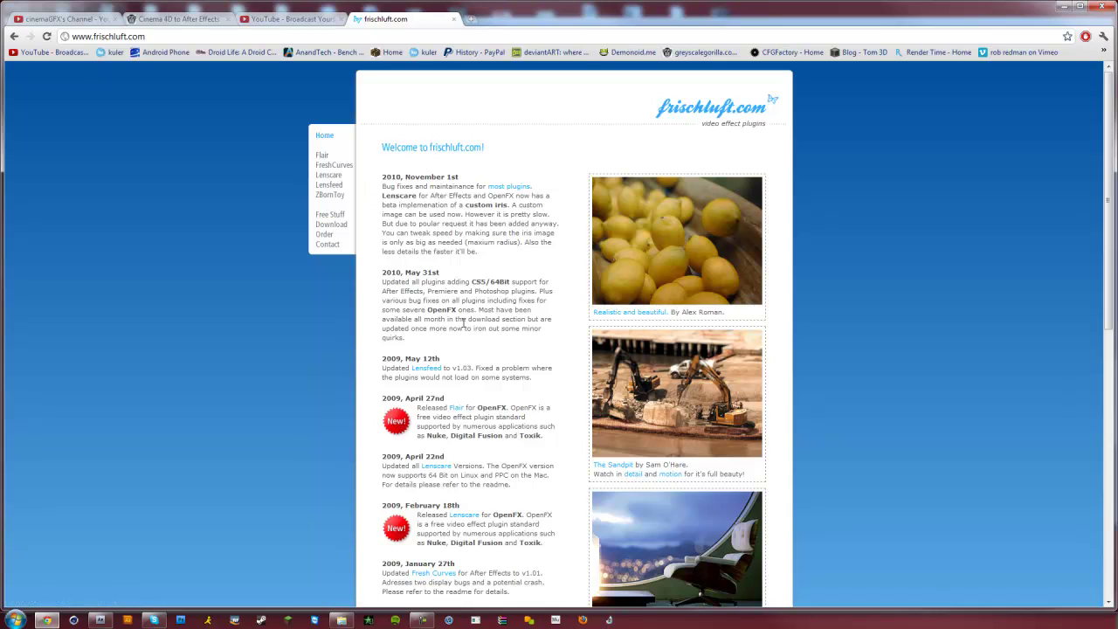
click(338, 216)
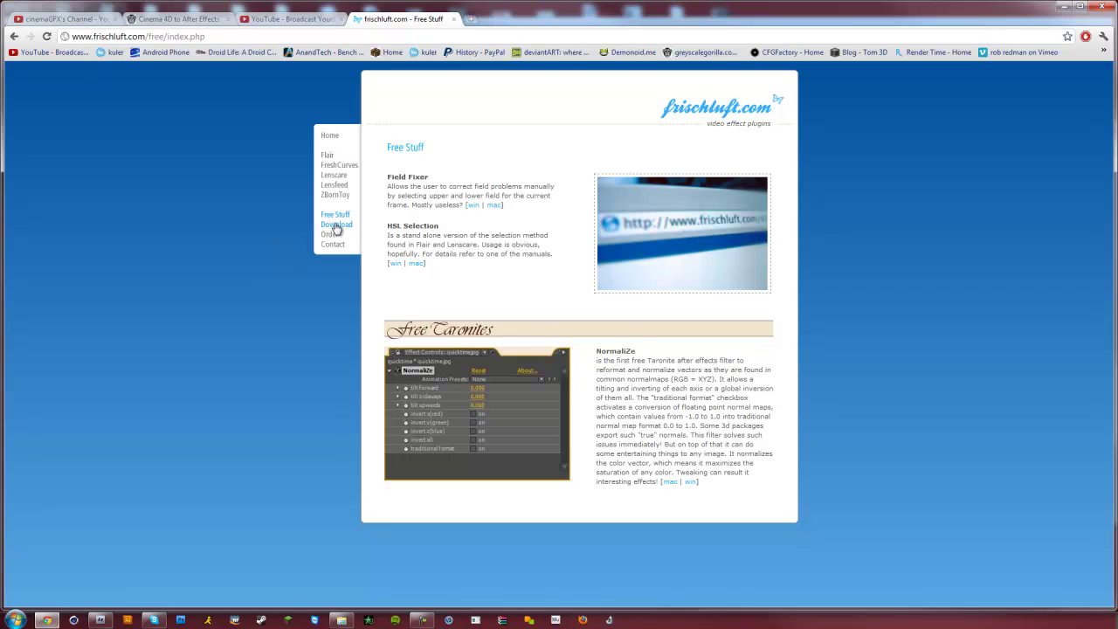
click(335, 226)
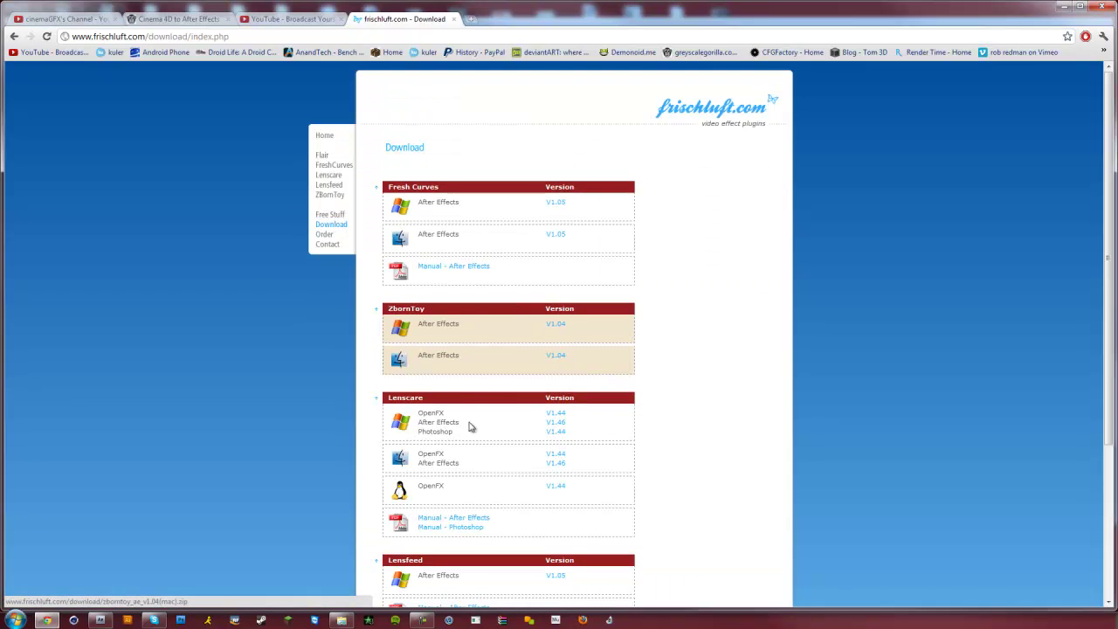
scroll(515, 481, down, 2)
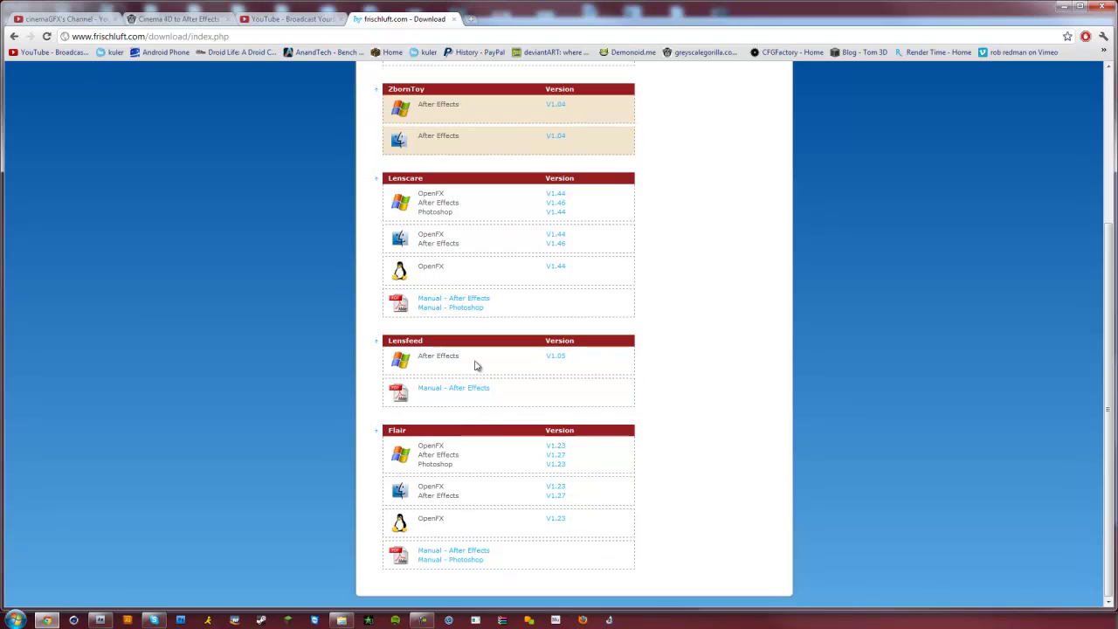
scroll(418, 381, up, 3)
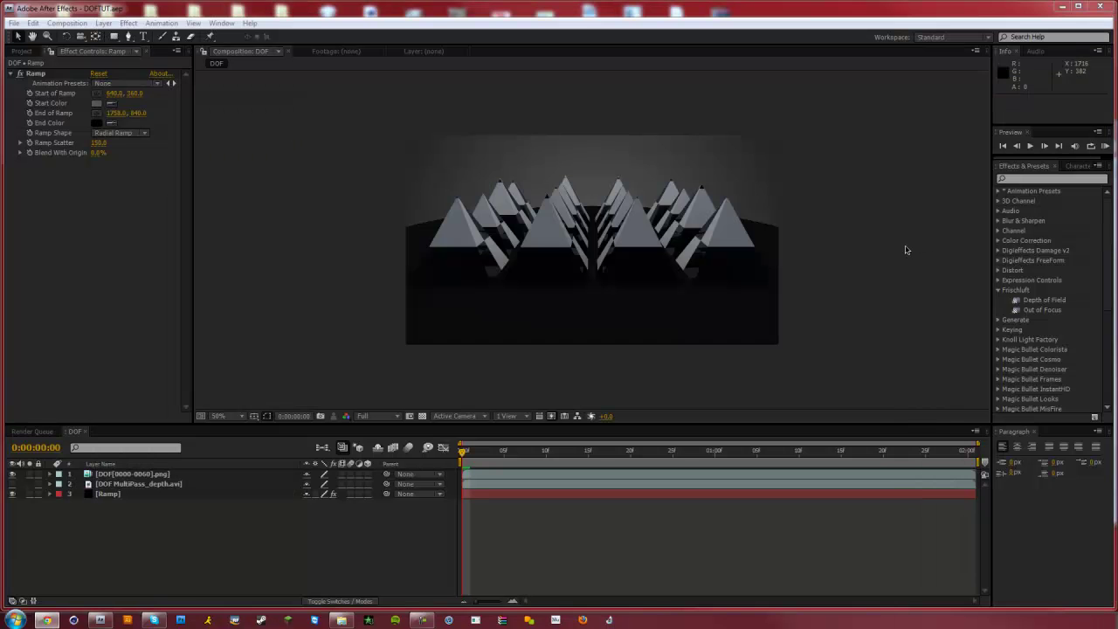
click(816, 205)
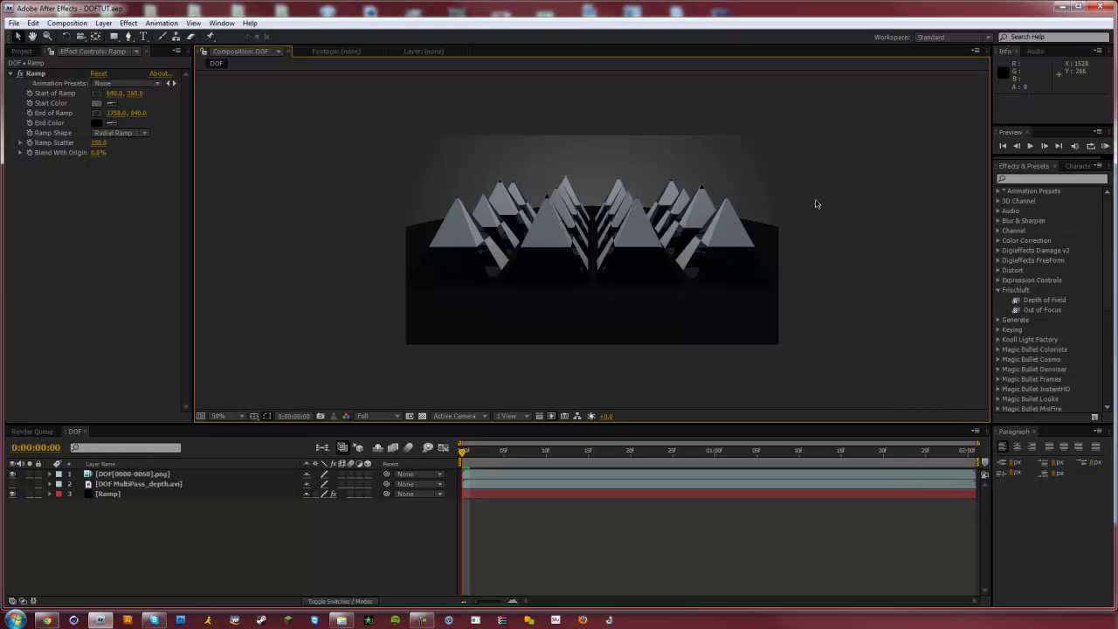
Add Adjustment Layer 1 at the top of the DOF comp and select it.
key(slash)
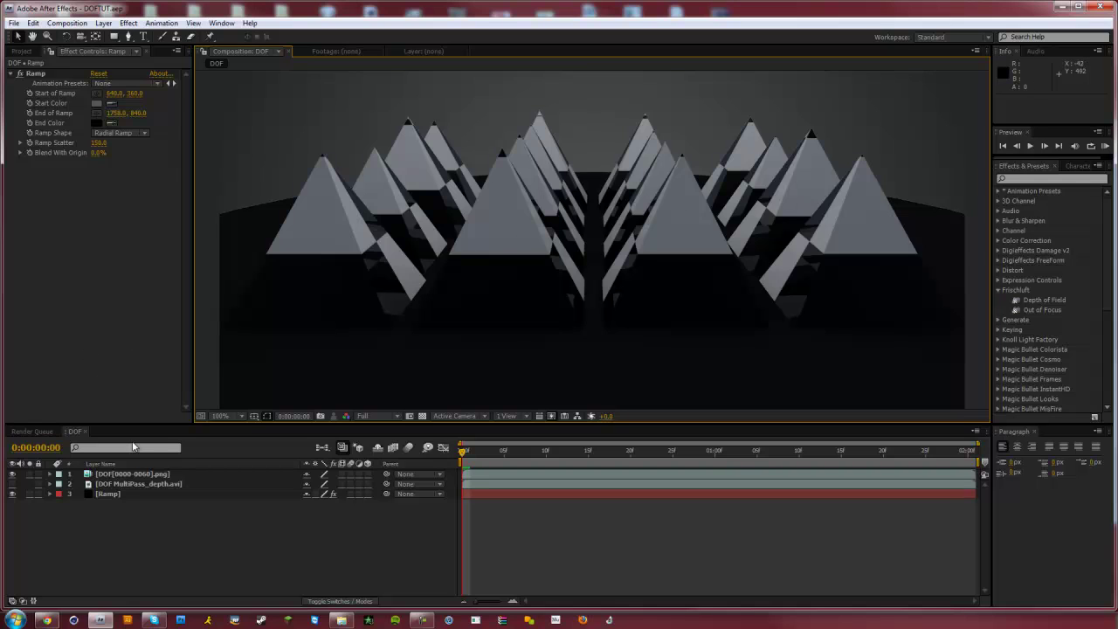
click(131, 495)
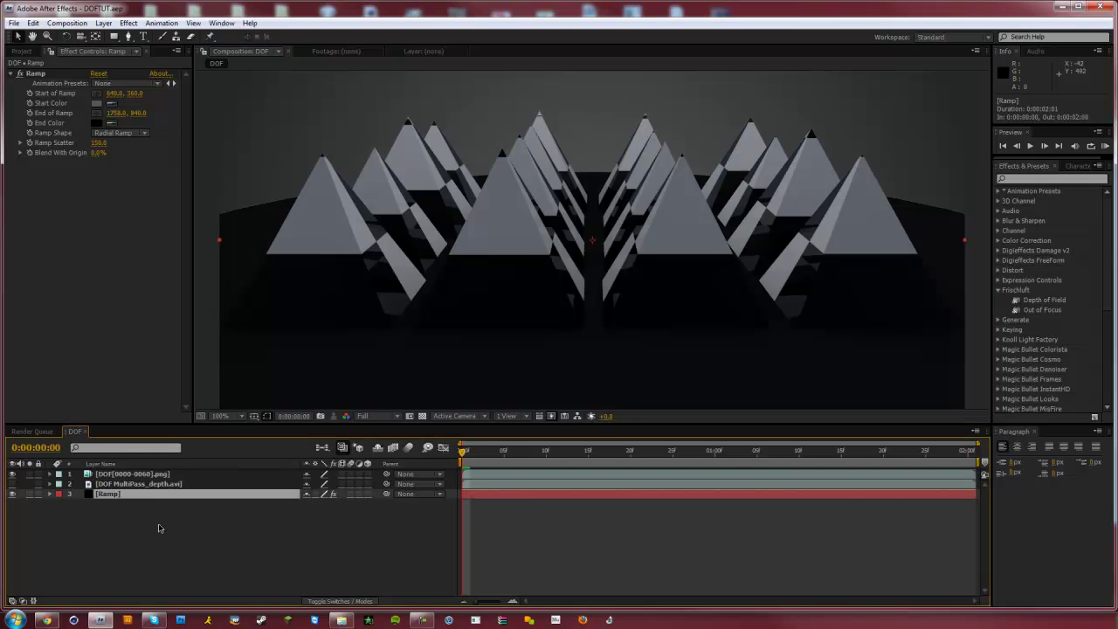
click(159, 527)
key(ctrl+alt+y)
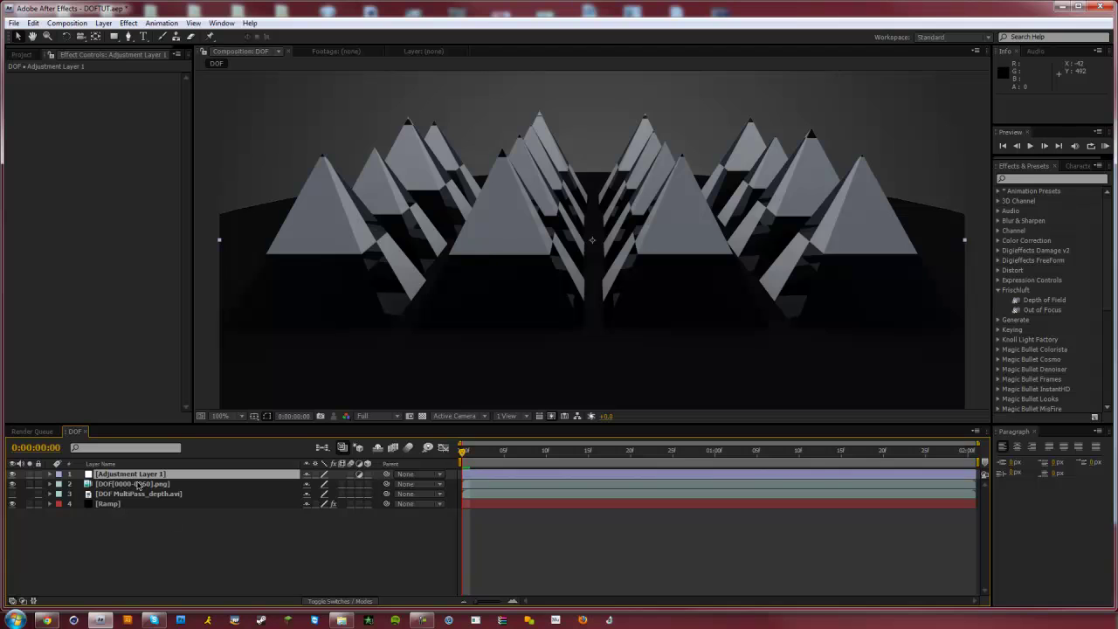
click(126, 474)
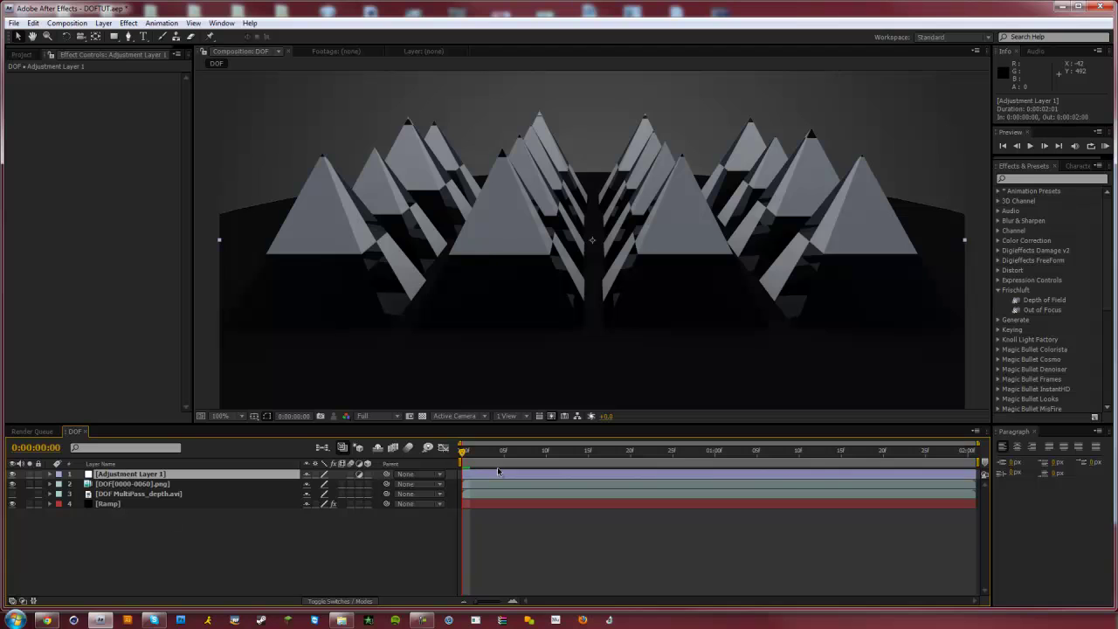
Search the effects for 'lens' and apply Lens Blur to Adjustment Layer 1.
click(1055, 303)
click(1003, 180)
scroll(1064, 264, down, 1)
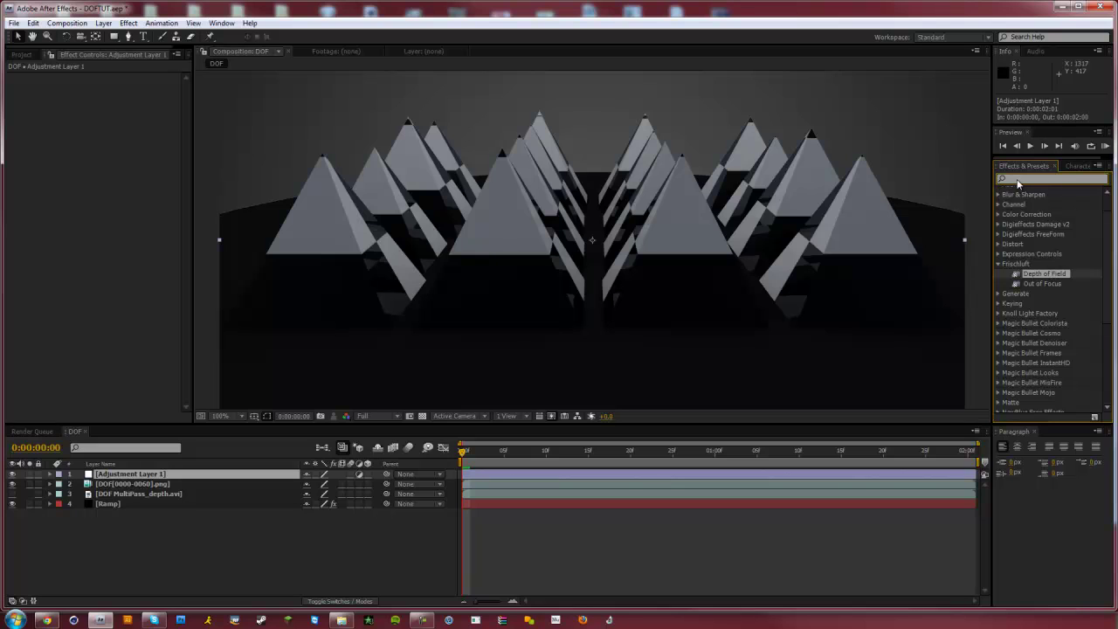
text(lens)
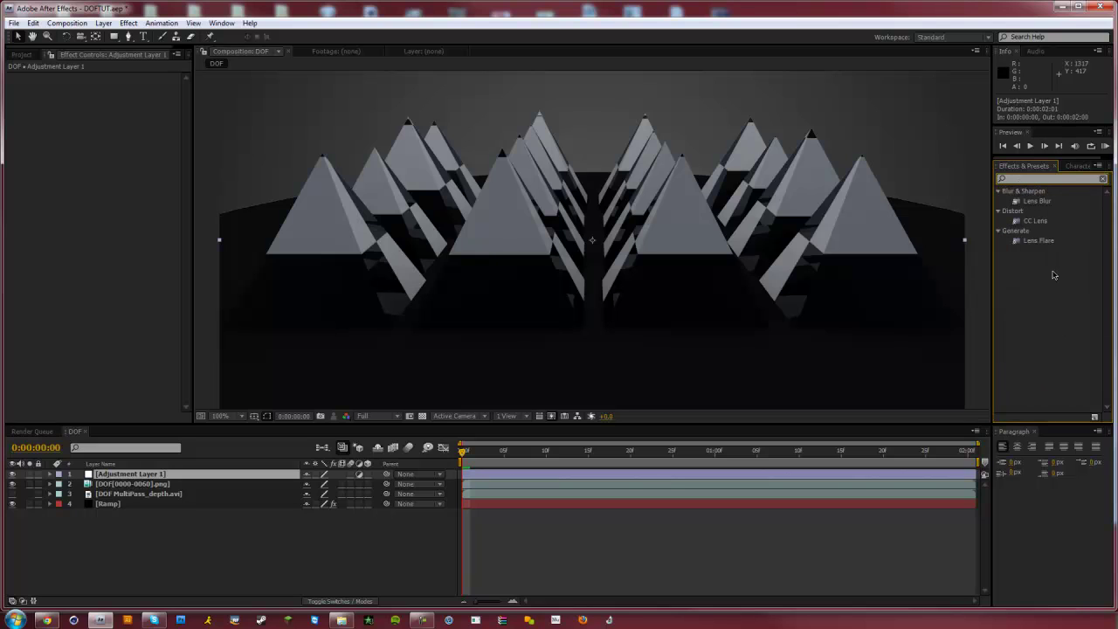
drag(1040, 203, 111, 473)
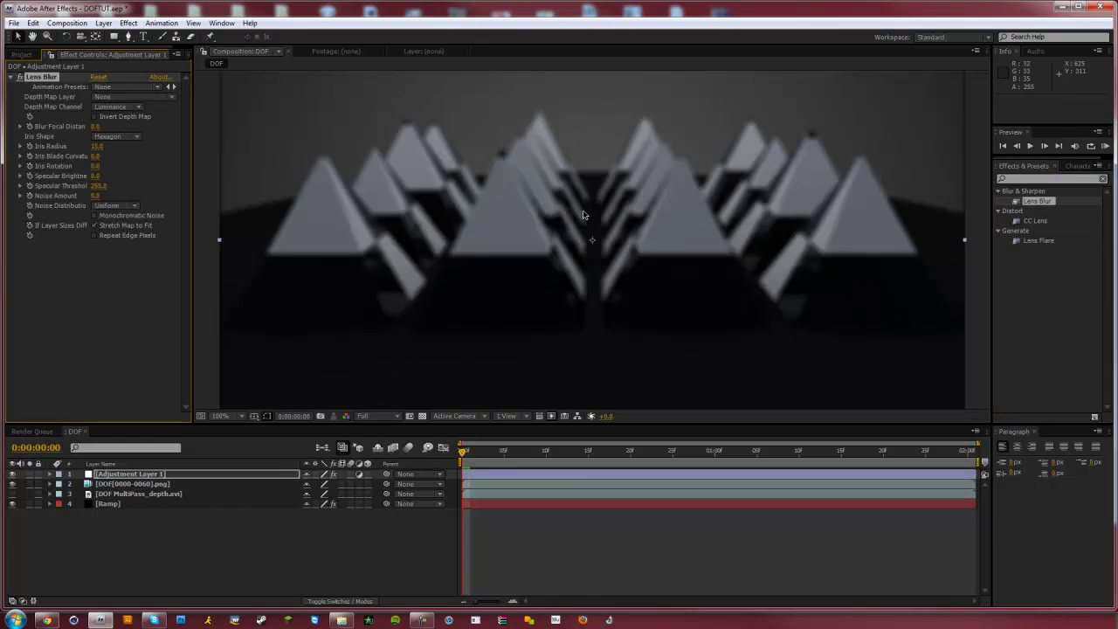
Turn on Repeat Edge Pixels and use DOF MultiPass_depth.avi as the Lens Blur depth map.
scroll(584, 215, down, 2)
scroll(584, 215, up, 2)
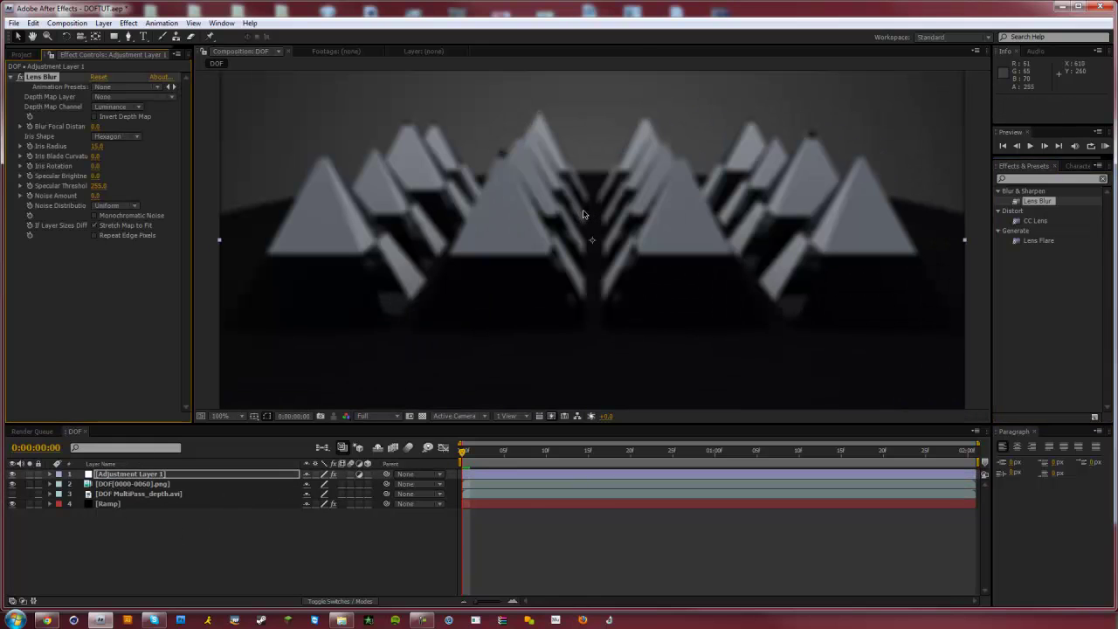
click(96, 235)
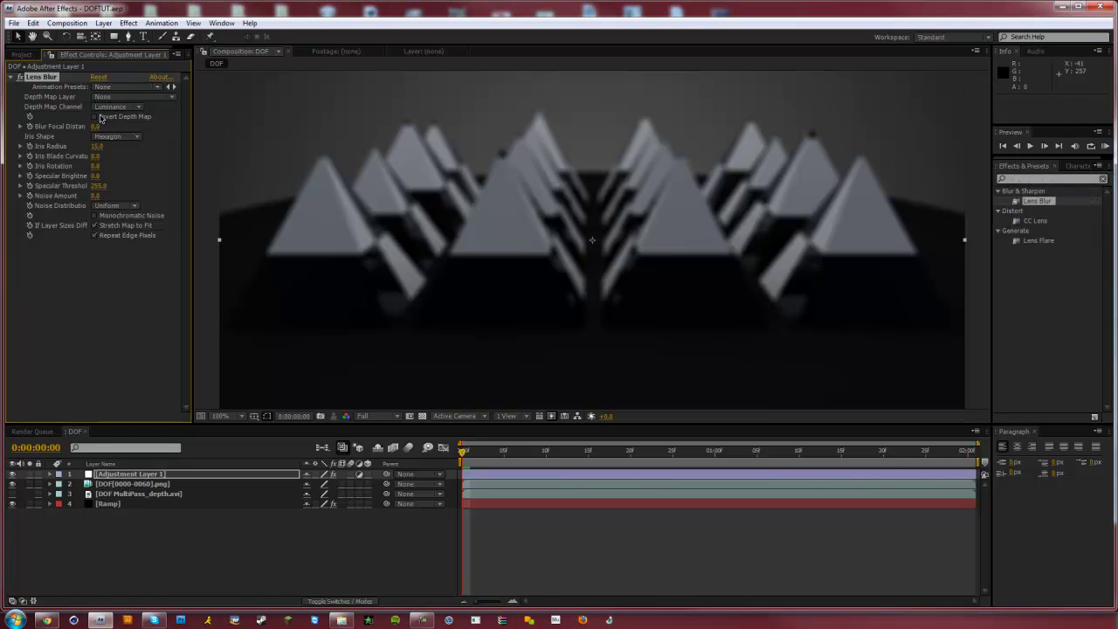
click(125, 100)
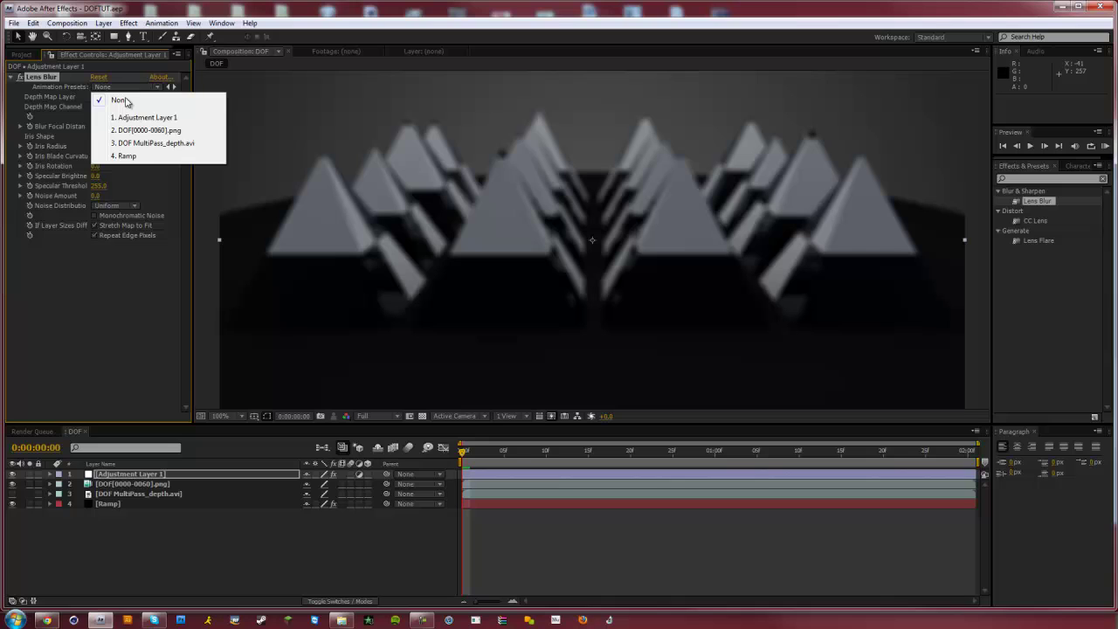
click(146, 145)
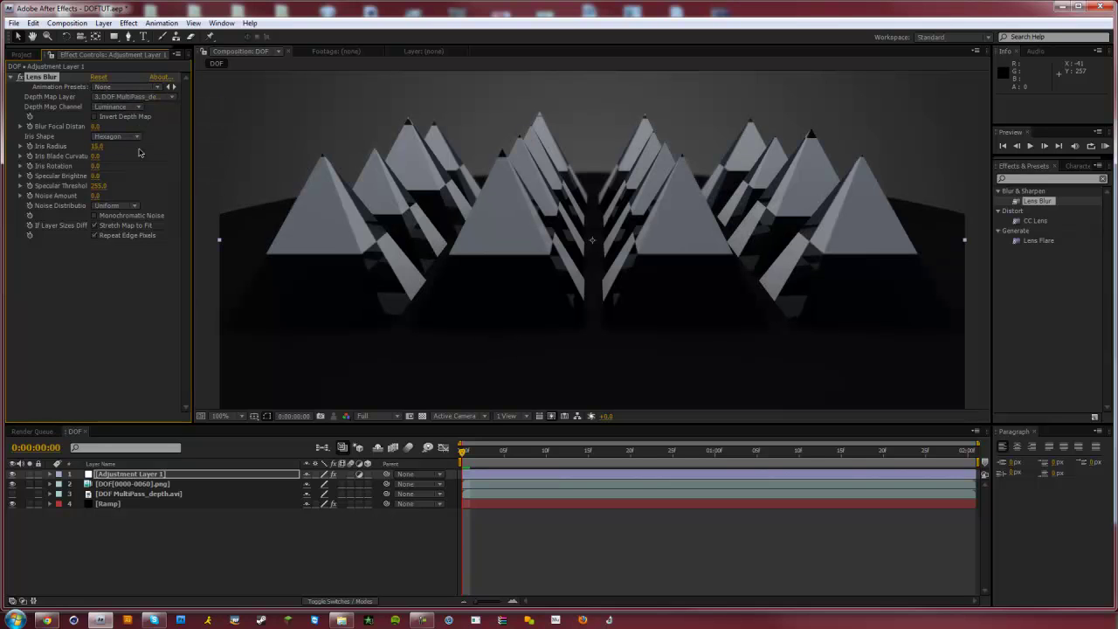
key(KP_0)
click(844, 453)
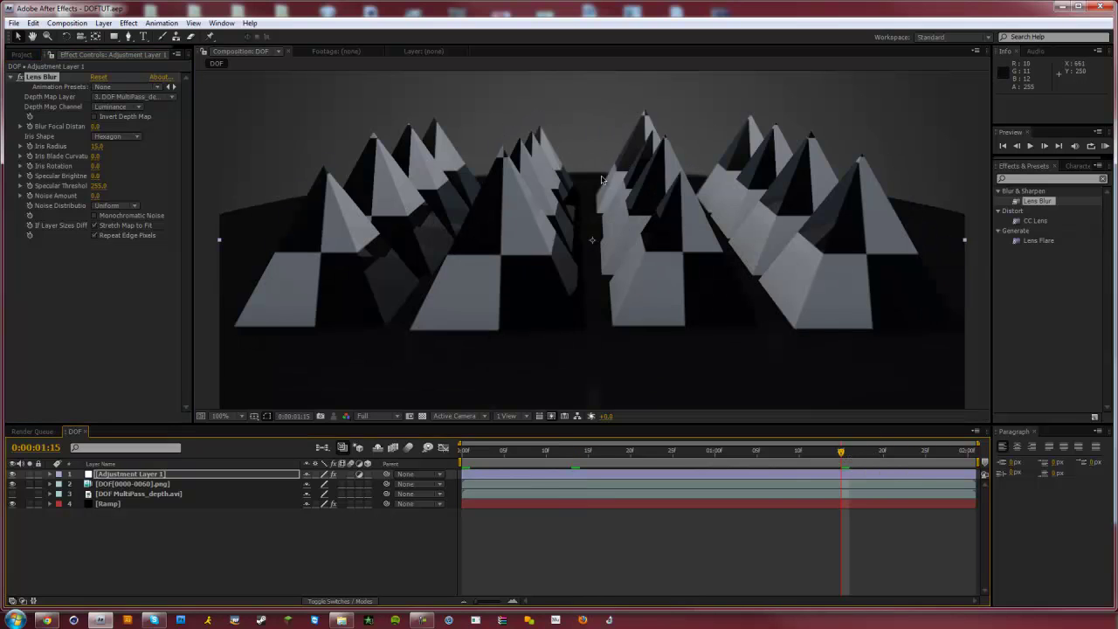
Set the Lens Blur iris shape to Triangle with an Iris Radius of 90.
click(115, 137)
click(123, 97)
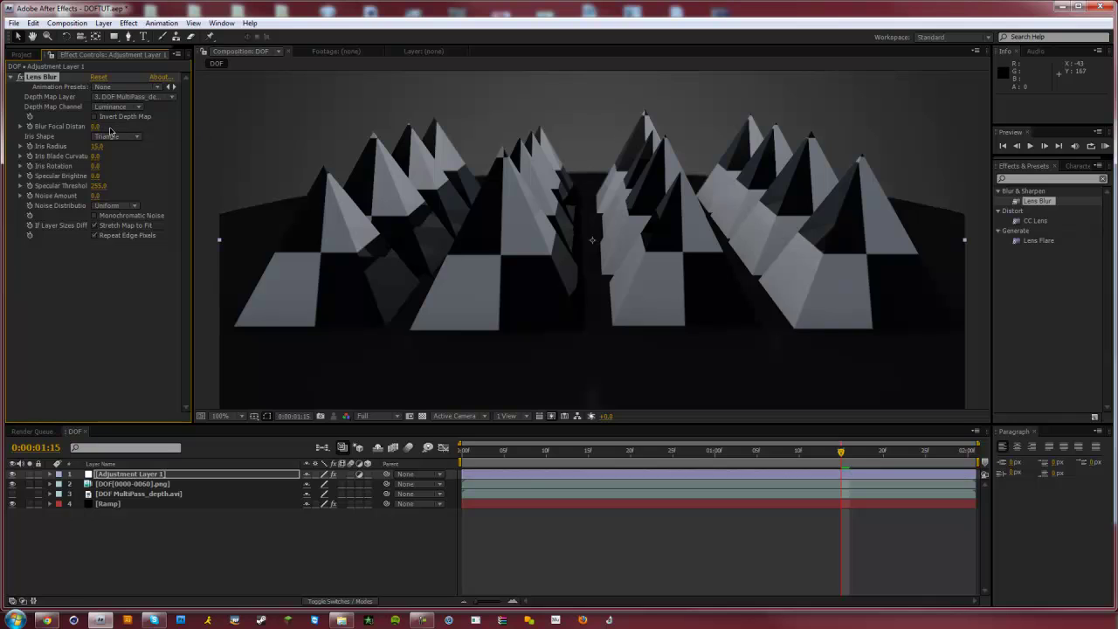
click(97, 153)
click(98, 147)
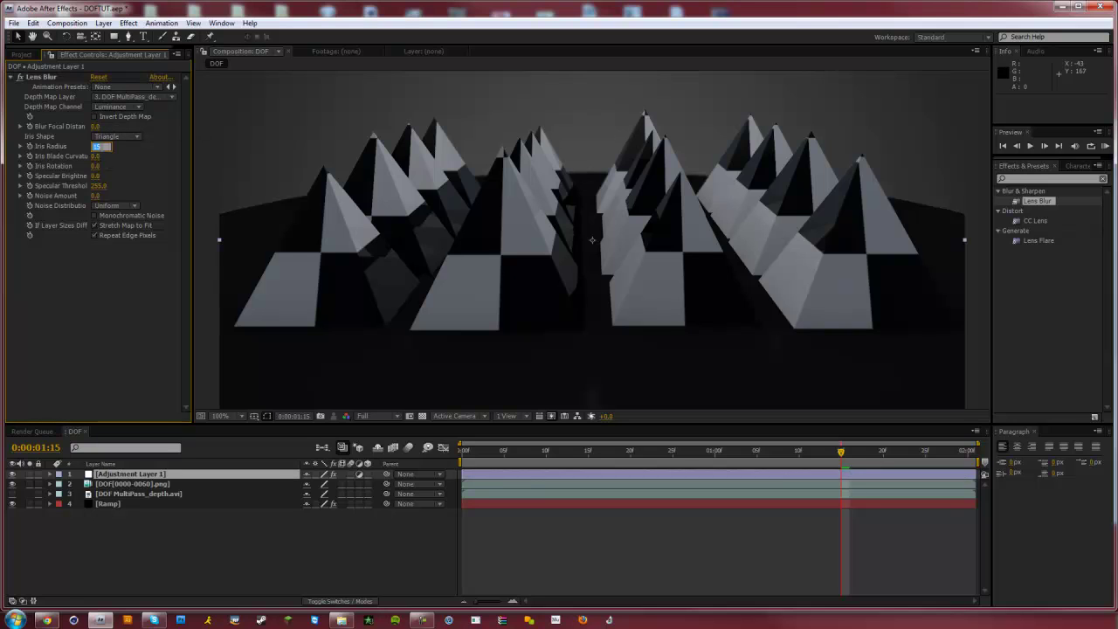
text(90)
key(Return)
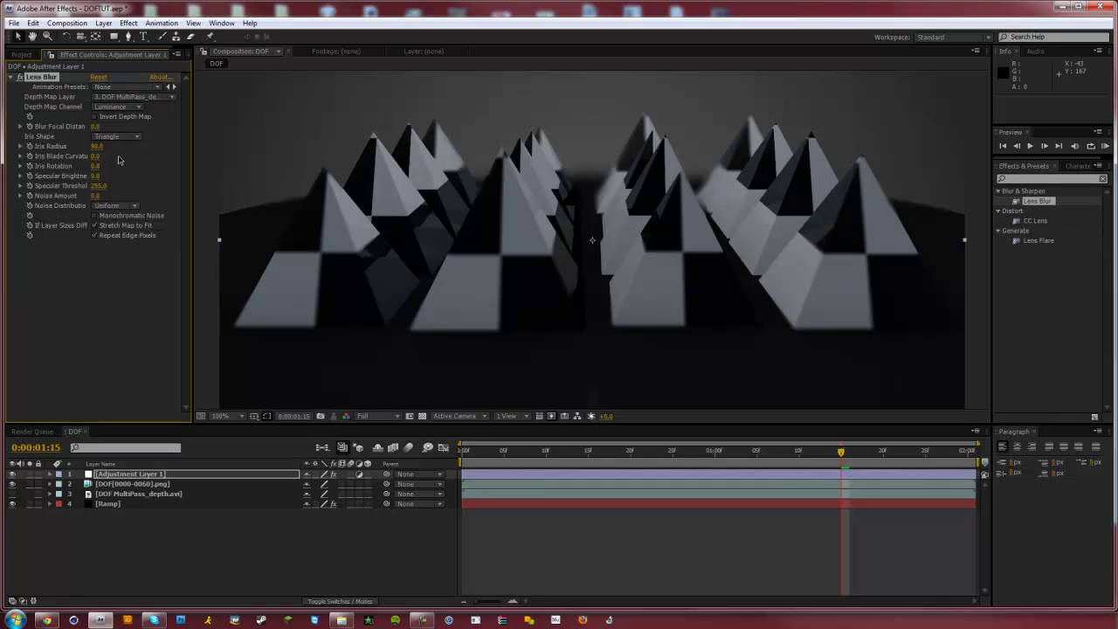
scroll(277, 210, down, 1)
scroll(471, 278, up, 1)
Delete the Lens Blur effect and expand the Frischluft category in the cleared effects list.
key(Delete)
click(1104, 179)
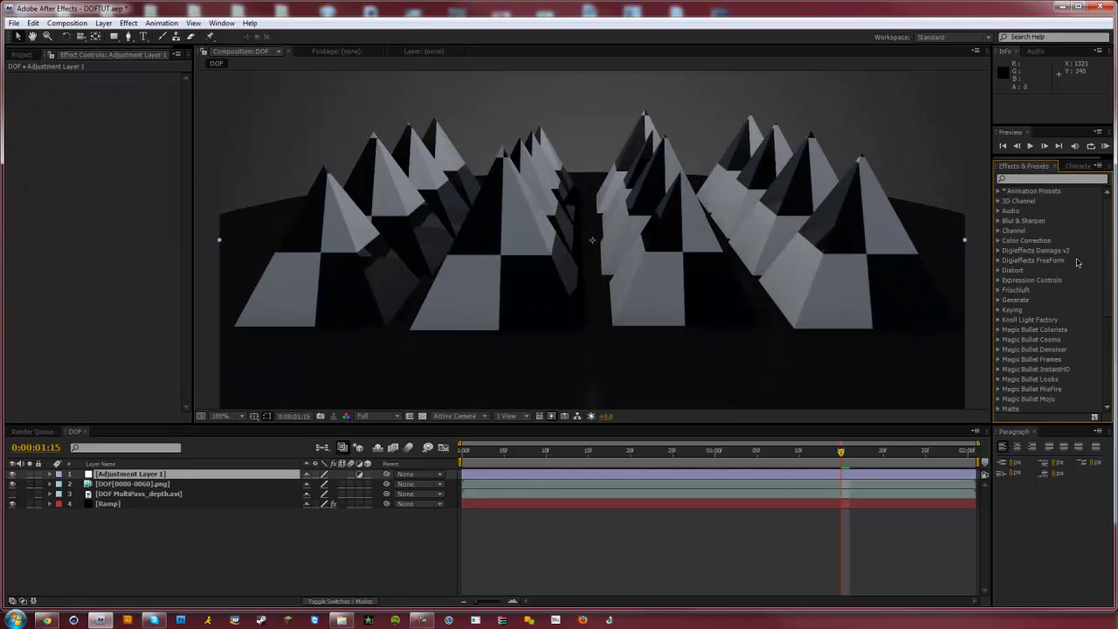
click(998, 290)
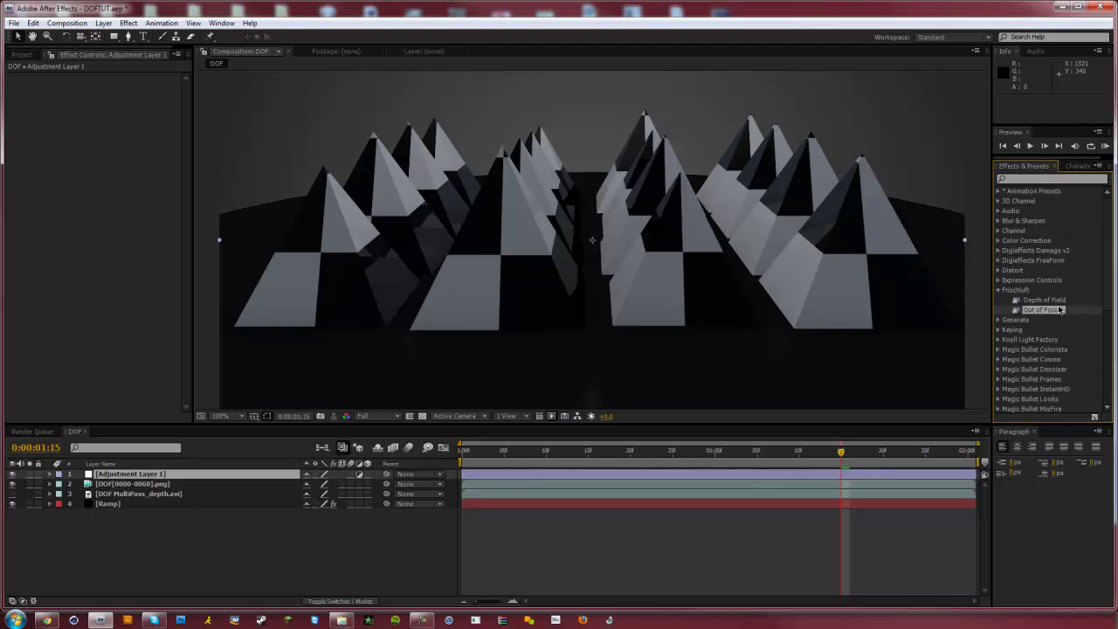
Apply Frischluft Depth of Field with radius 6 and DOF MultiPass_depth.avi as the depth layer.
drag(1060, 302, 210, 205)
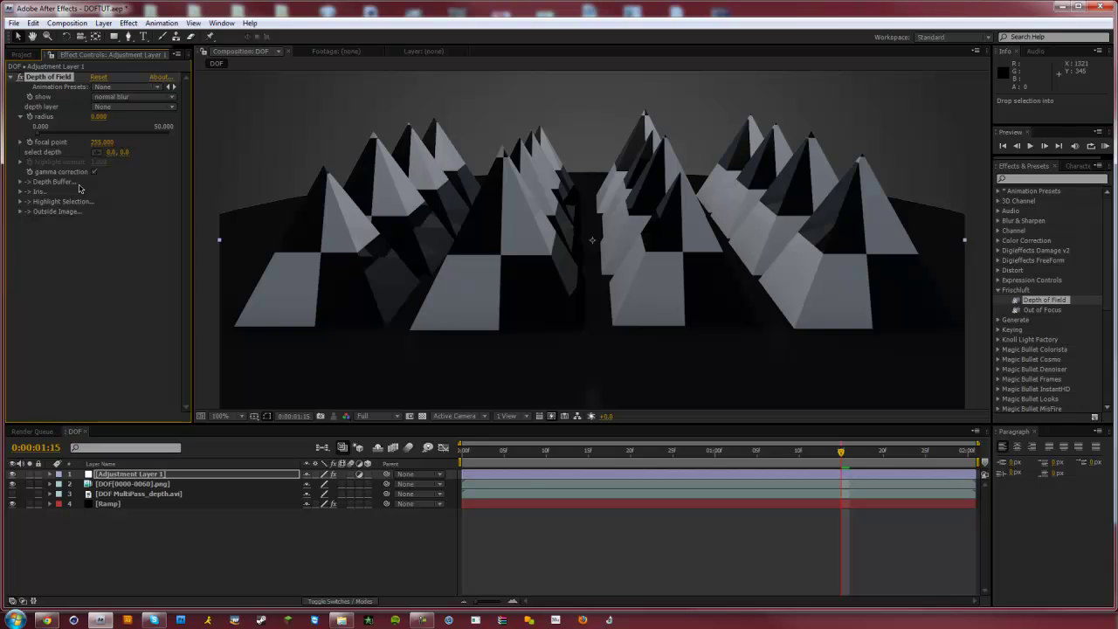
click(100, 117)
text(6)
key(Return)
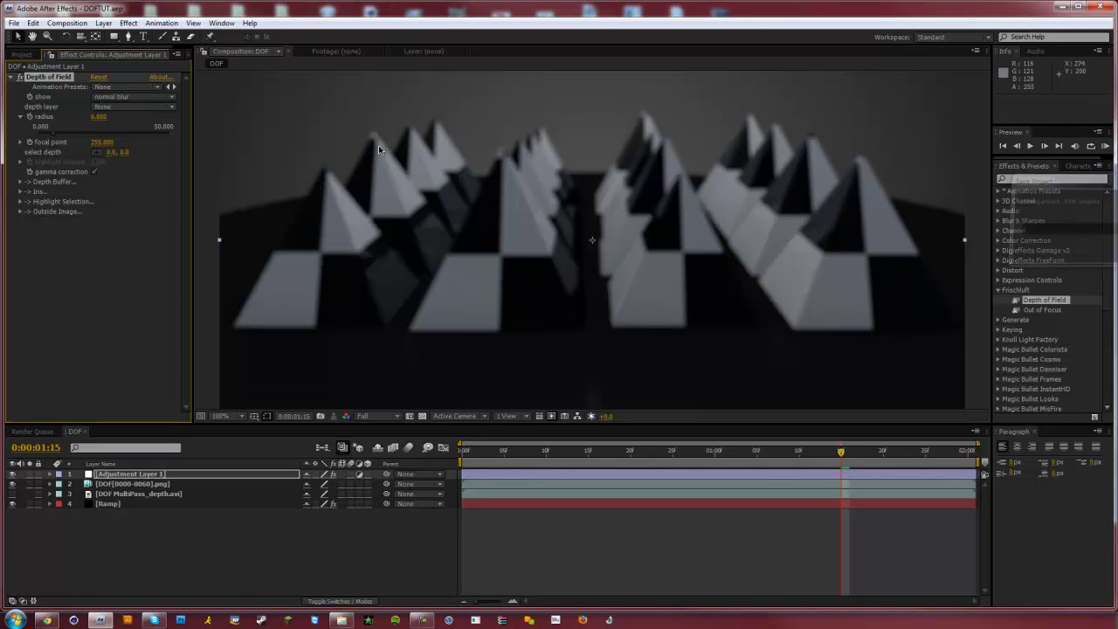
click(122, 107)
click(145, 150)
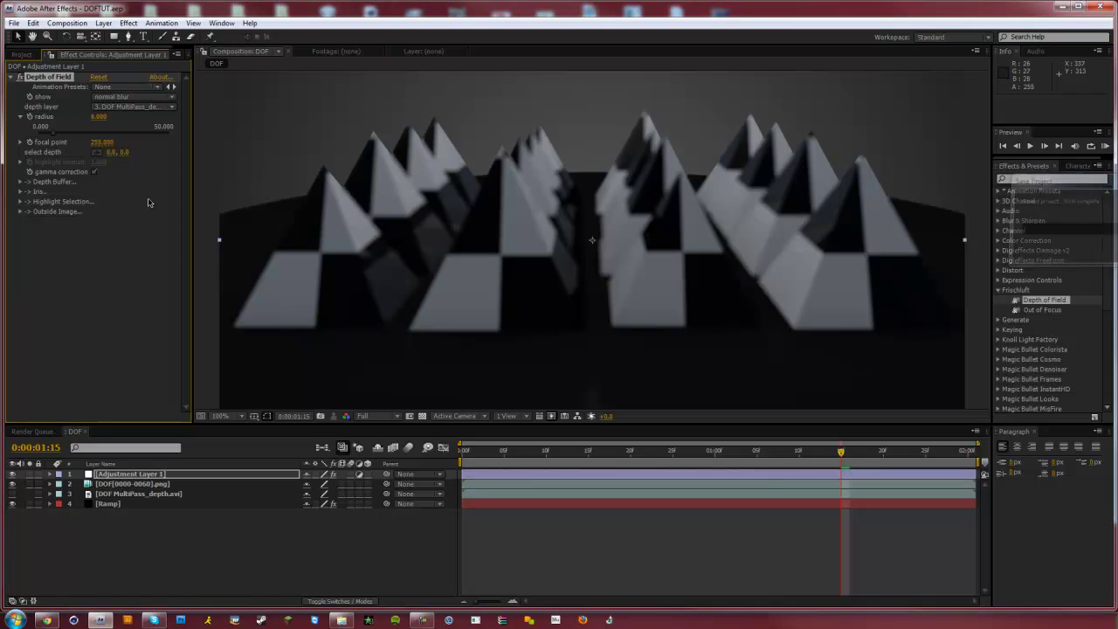
Invert the Depth Buffer, leaving its curve at 1.000.
click(20, 182)
click(93, 192)
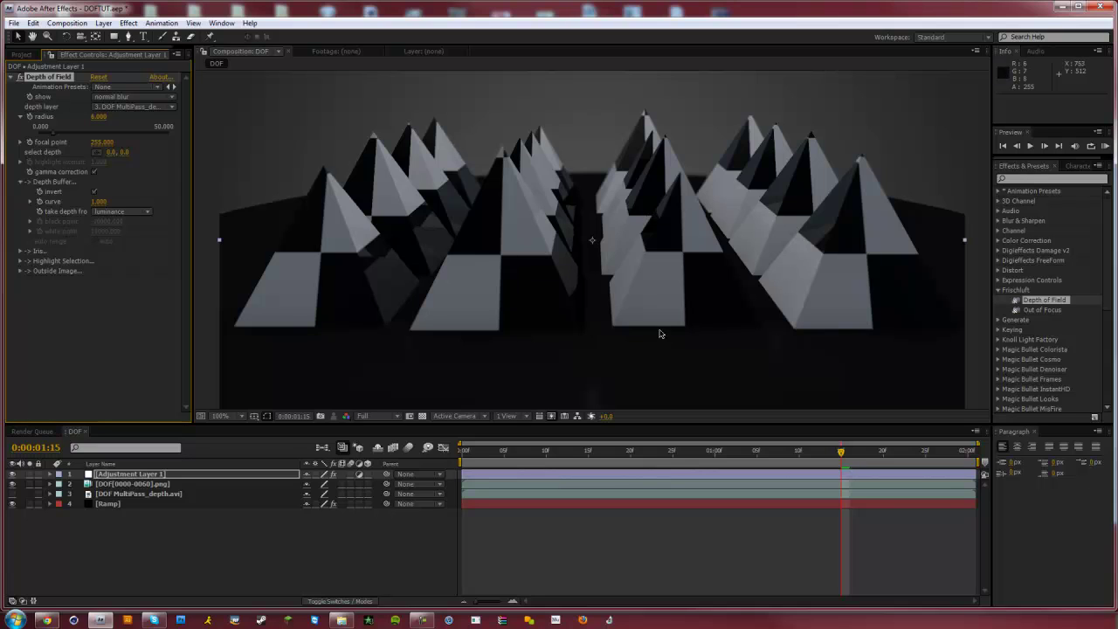
drag(96, 202, 110, 202)
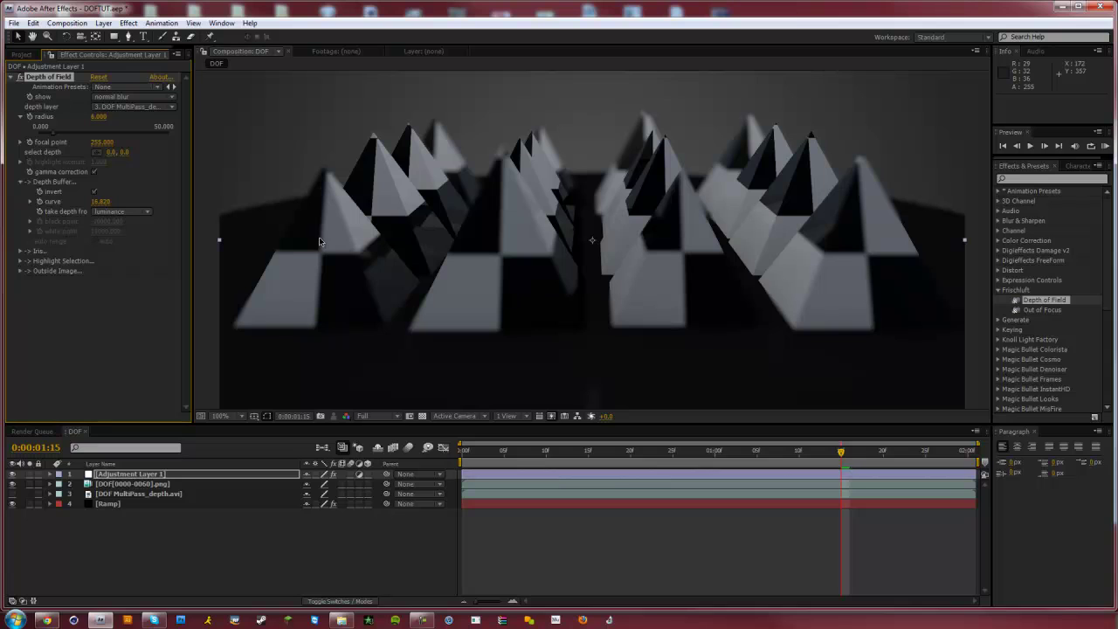
key(ctrl+z)
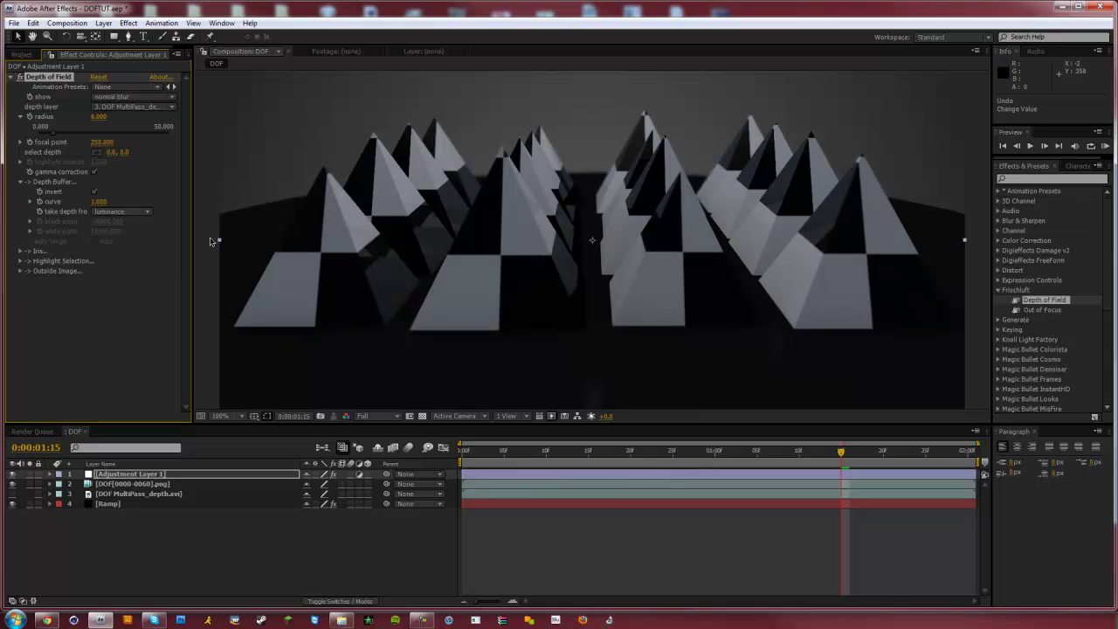
click(133, 258)
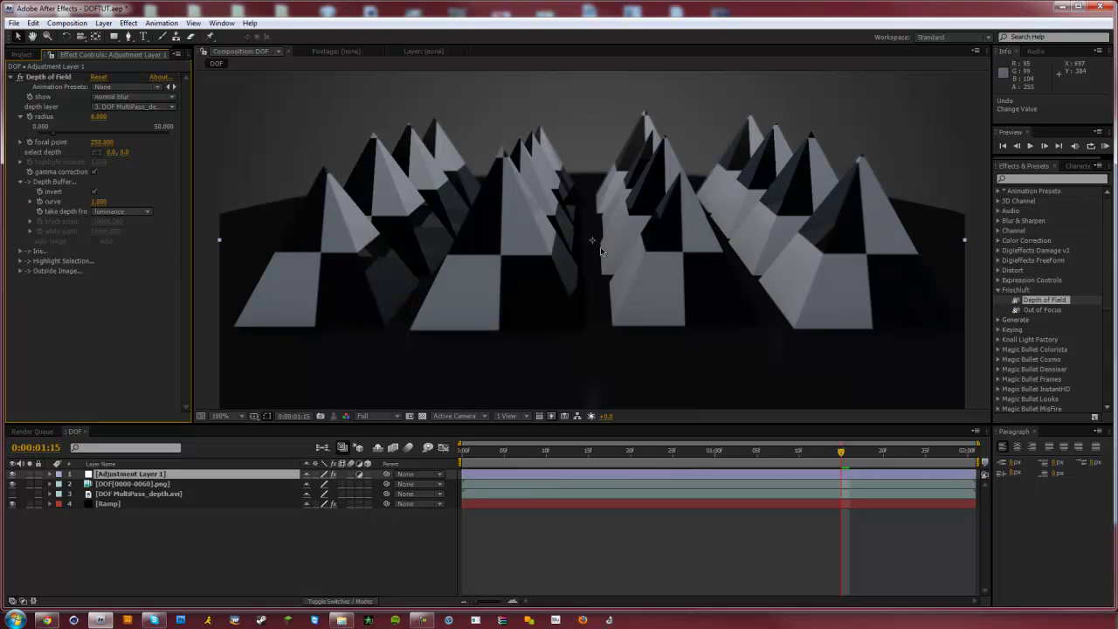
click(114, 97)
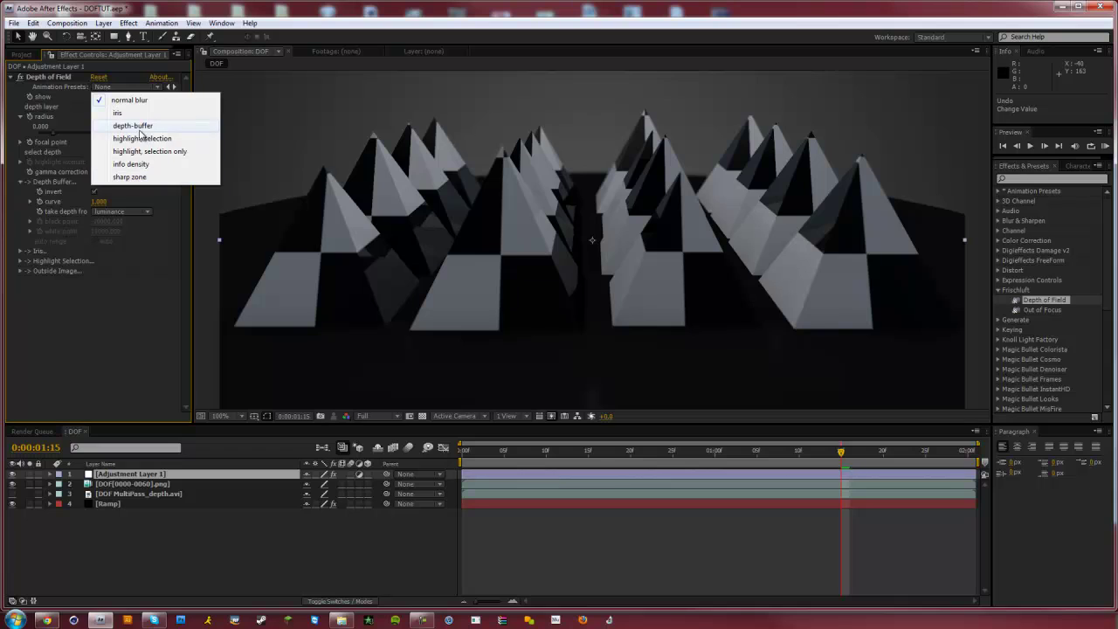
click(138, 127)
scroll(586, 218, down, 2)
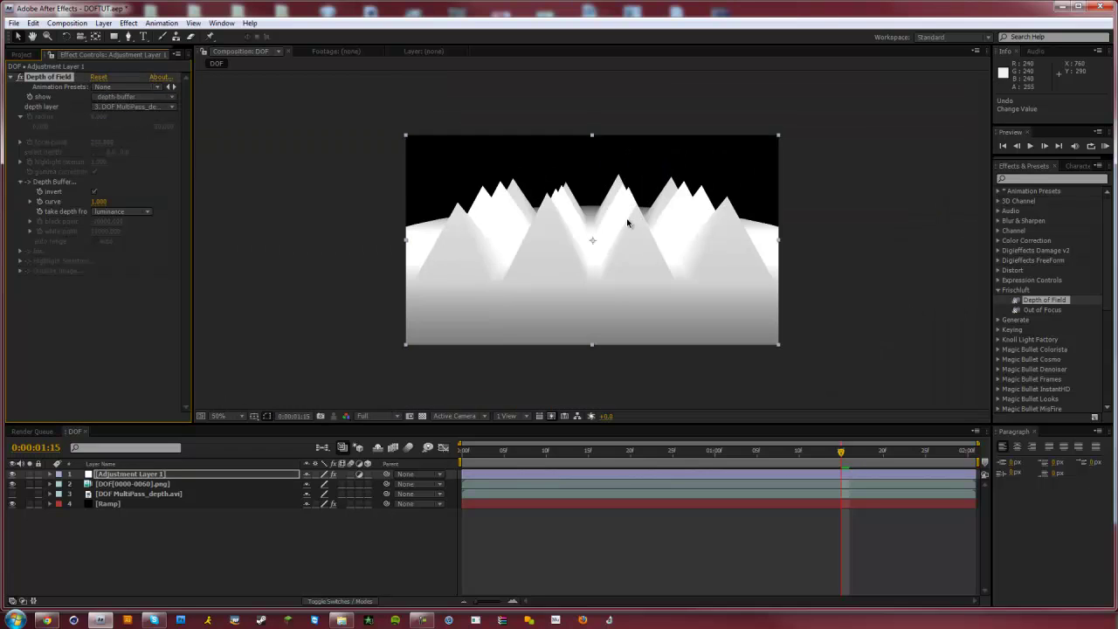
scroll(627, 223, up, 2)
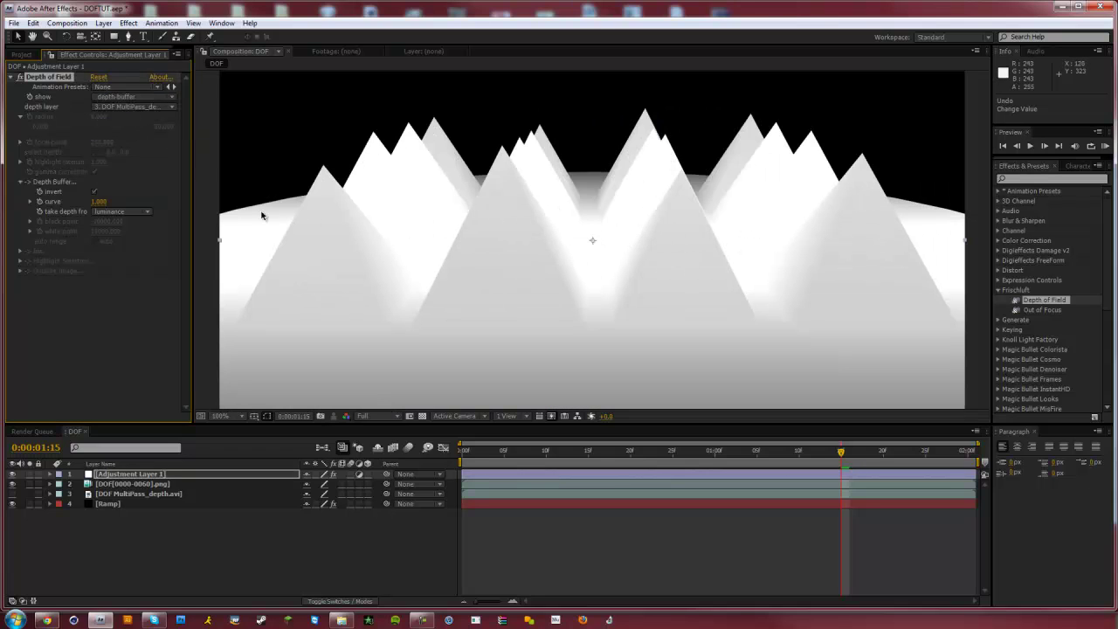
drag(98, 204, 452, 247)
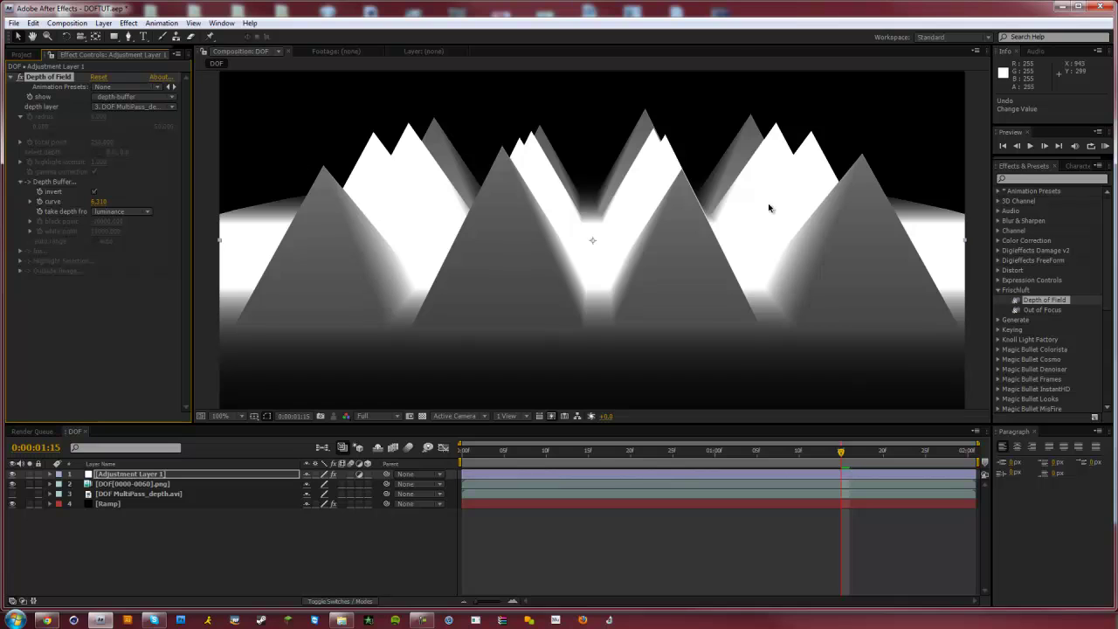
click(118, 98)
click(114, 73)
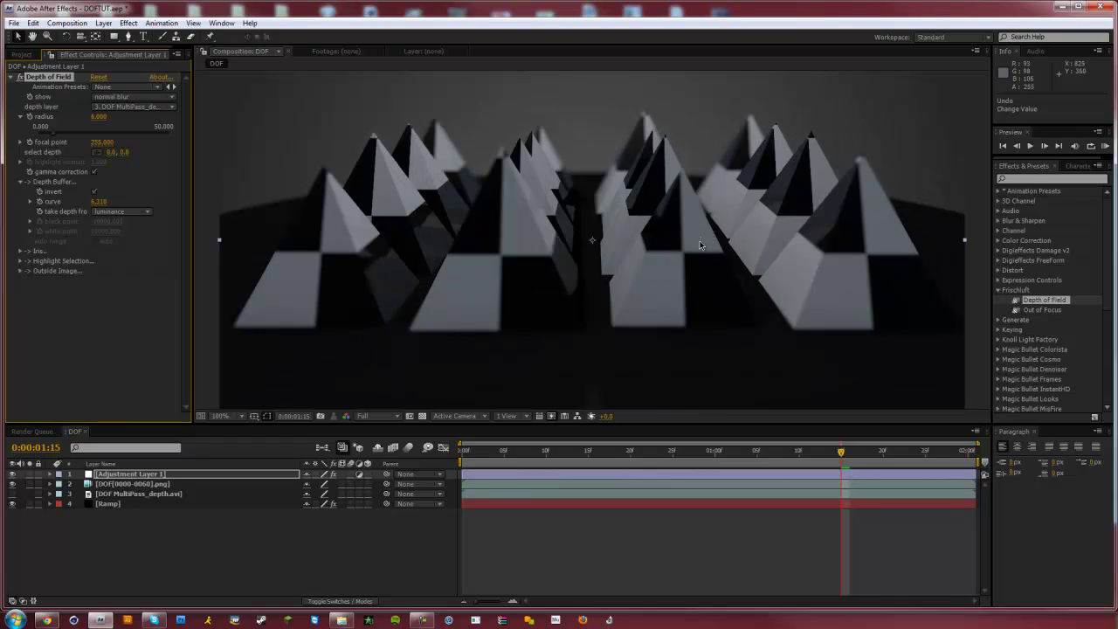
click(96, 202)
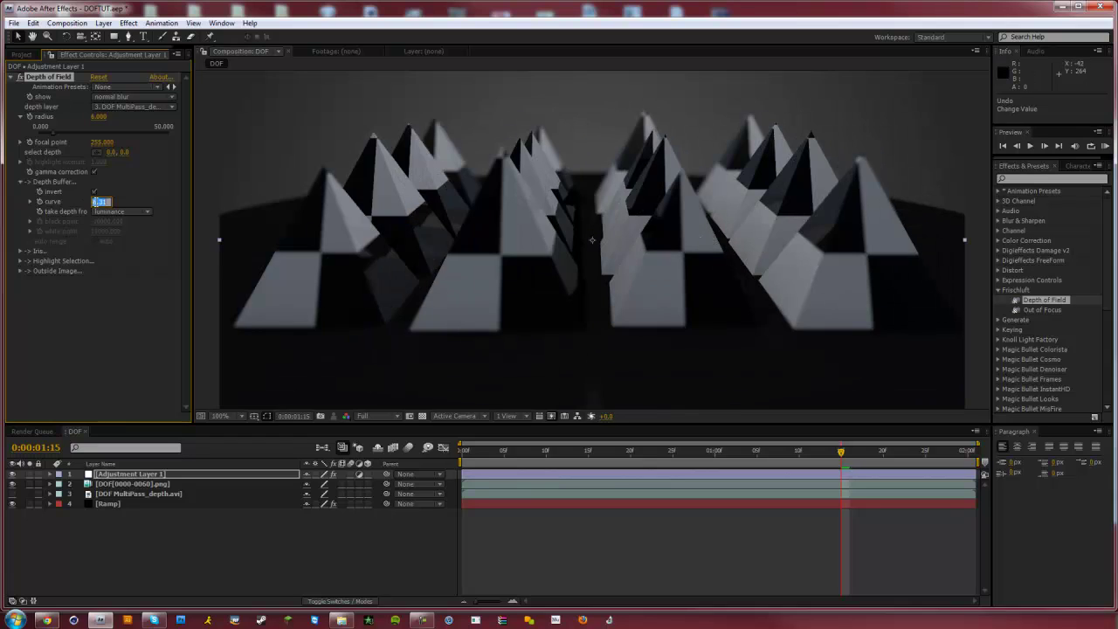
key(Return)
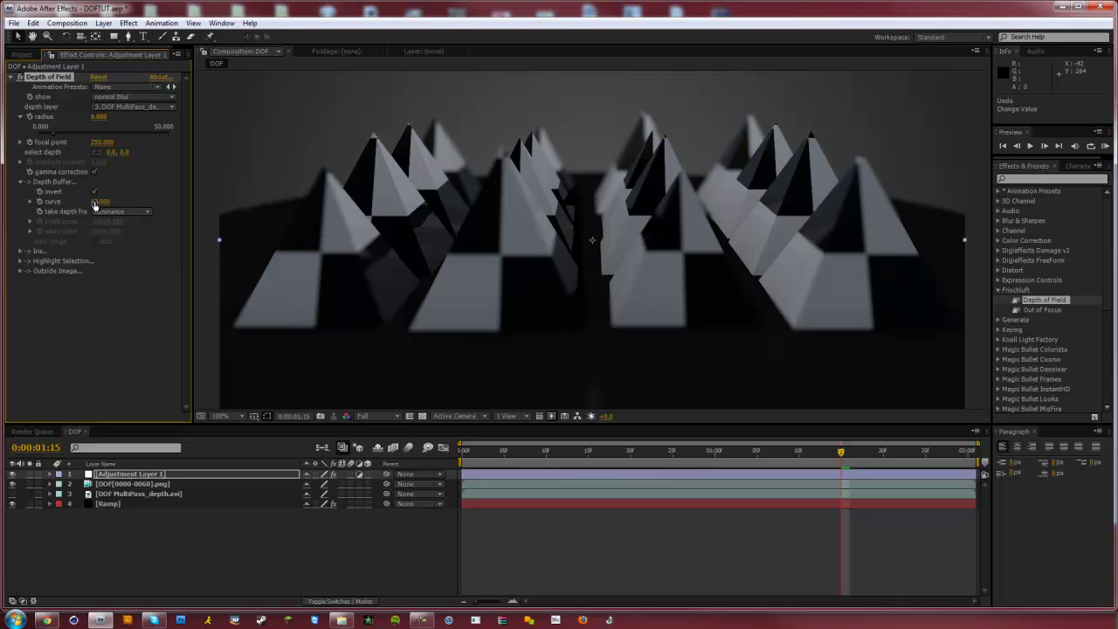
click(95, 202)
key(Return)
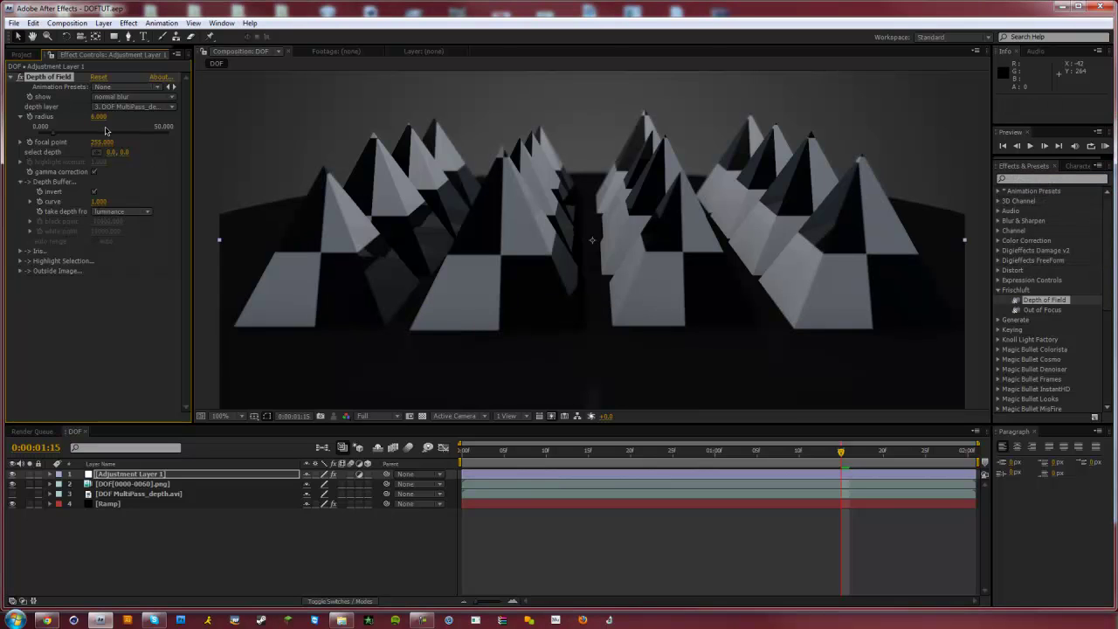
Set the Frischluft Depth of Field blur radius to 17, then move to frame 0:00:00:21.
drag(105, 130, 99, 133)
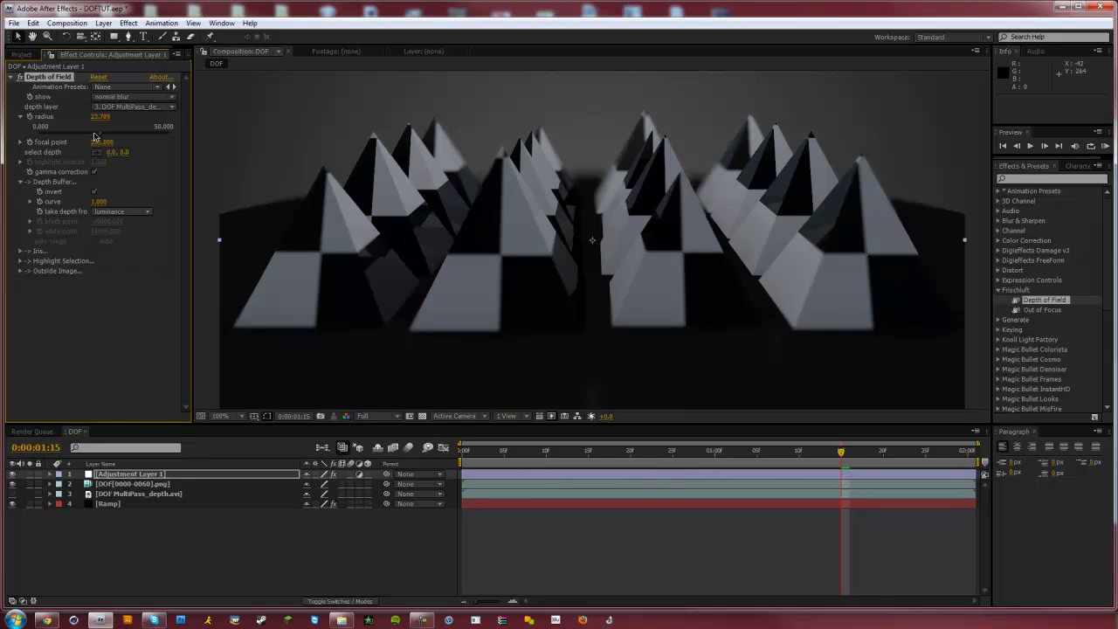
click(100, 116)
text(17)
key(Return)
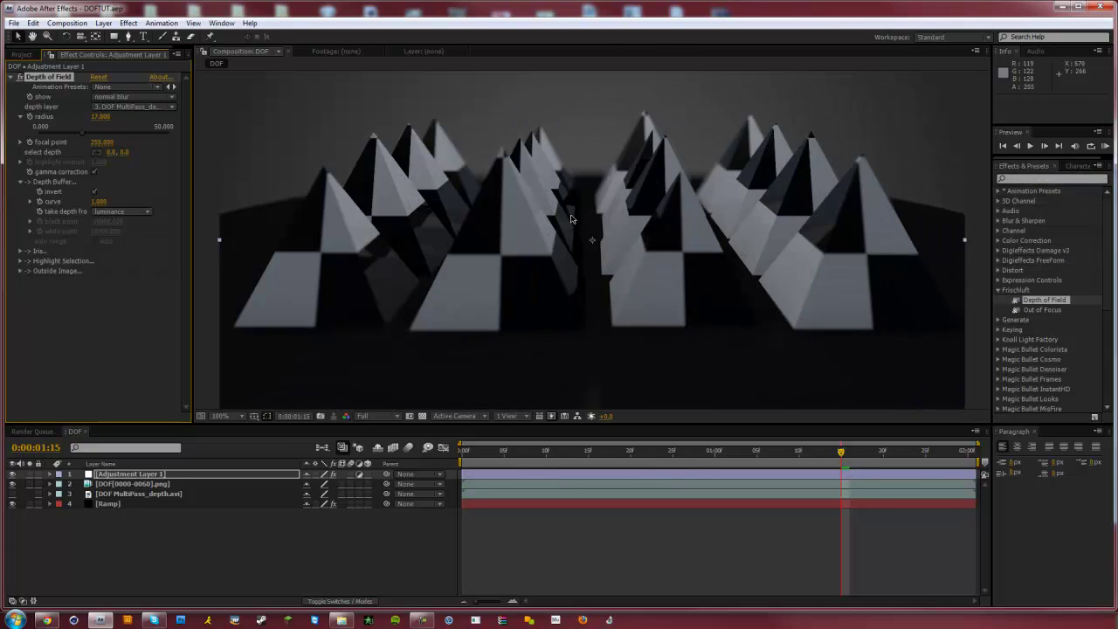
click(640, 456)
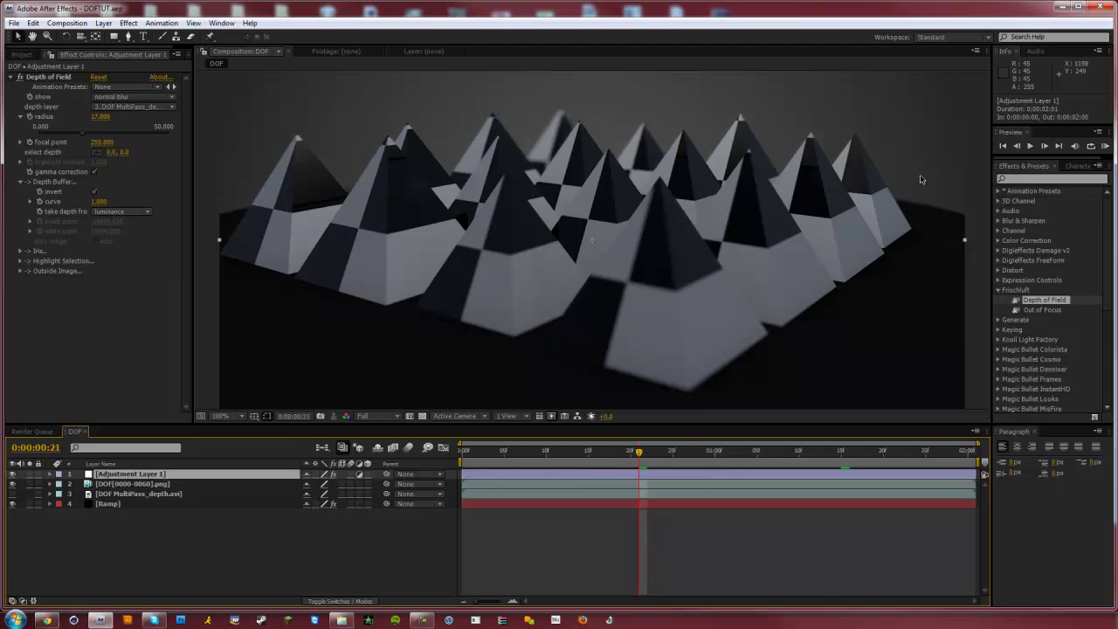
Show the depth buffer and compare invert on and off, leaving it unchecked.
click(642, 323)
click(117, 97)
click(122, 133)
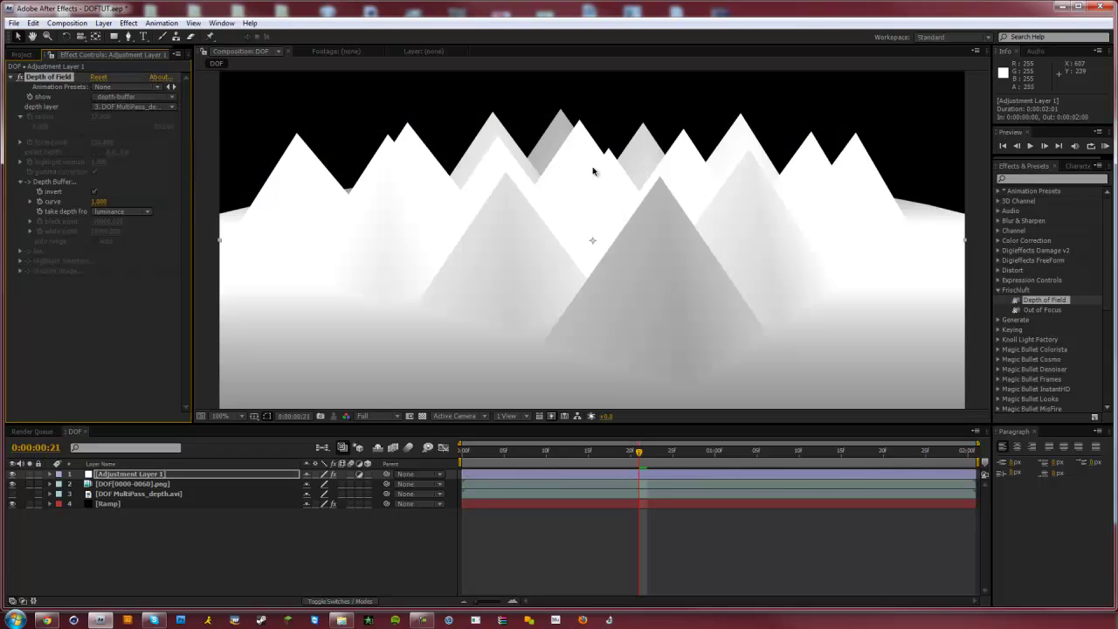
click(94, 192)
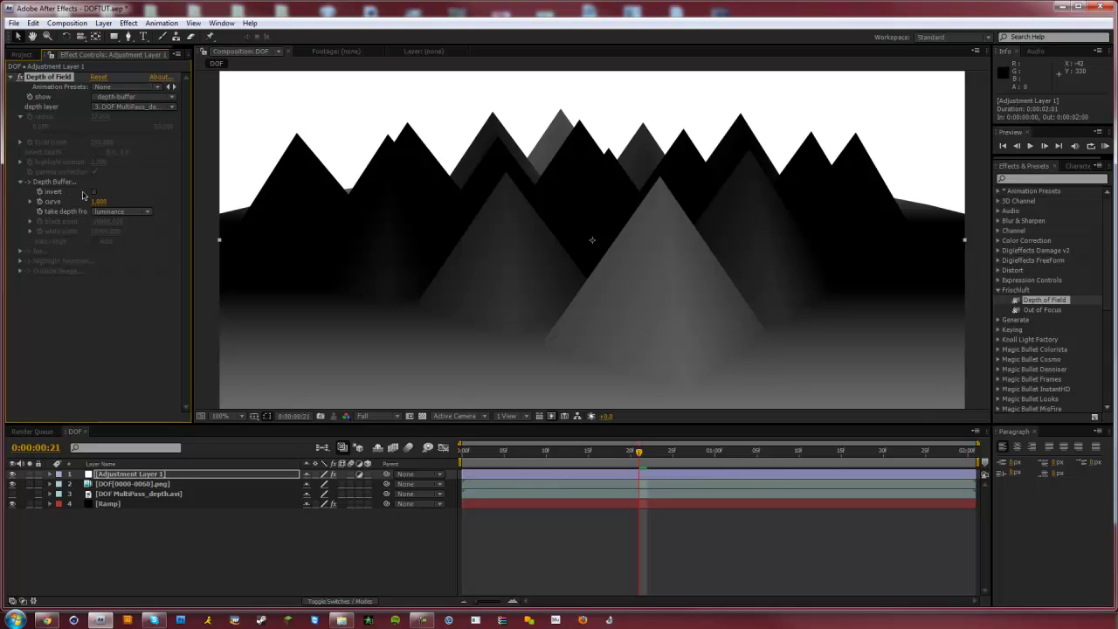
click(94, 192)
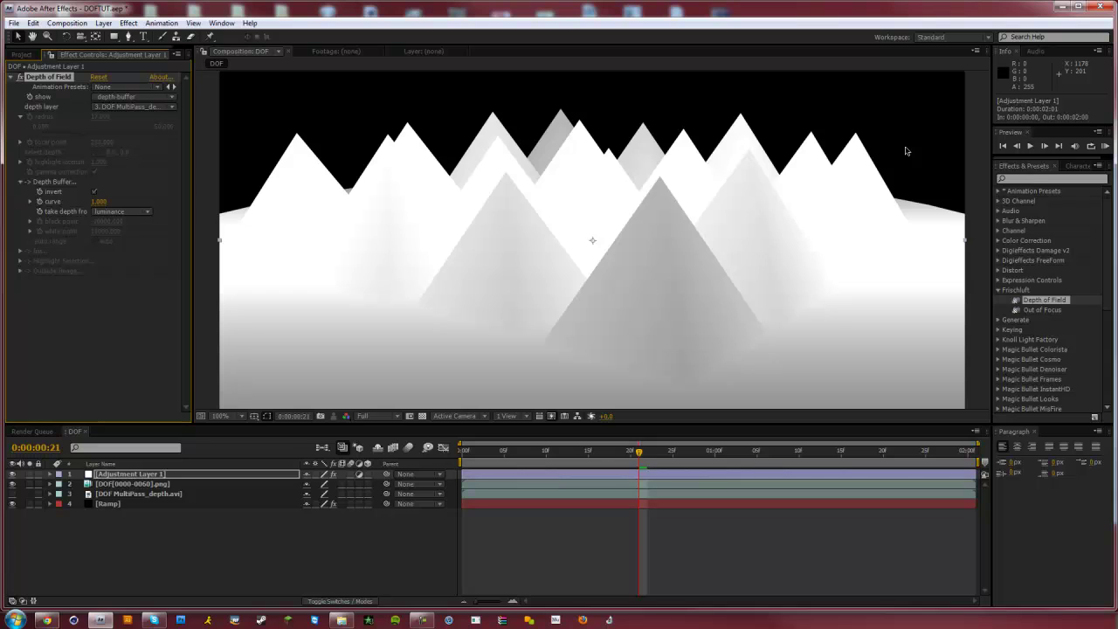
scroll(874, 188, down, 2)
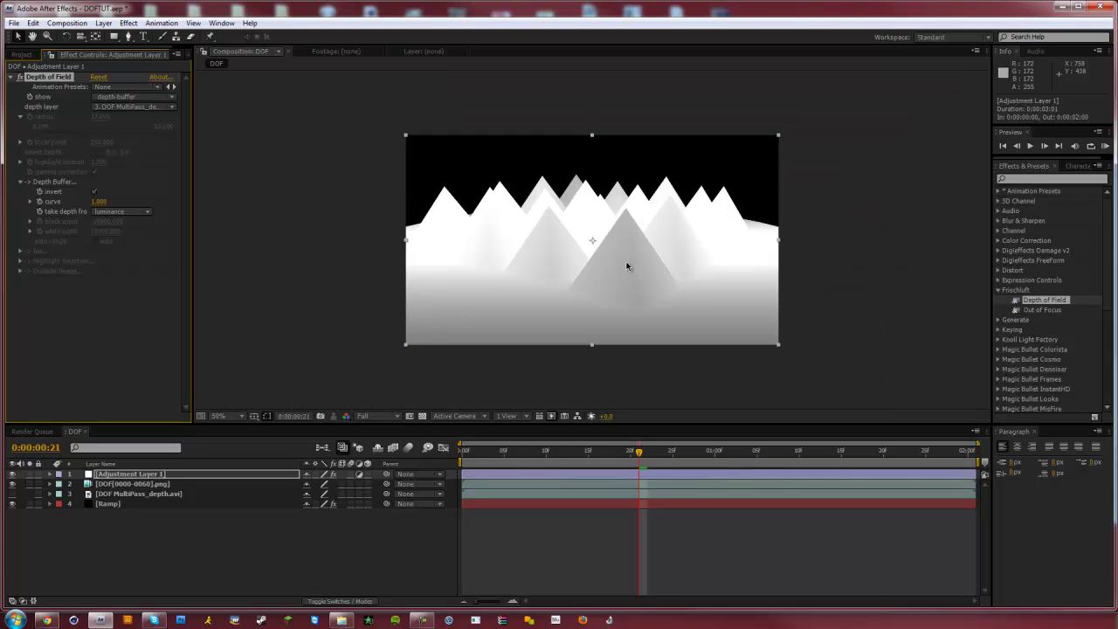
scroll(622, 273, up, 2)
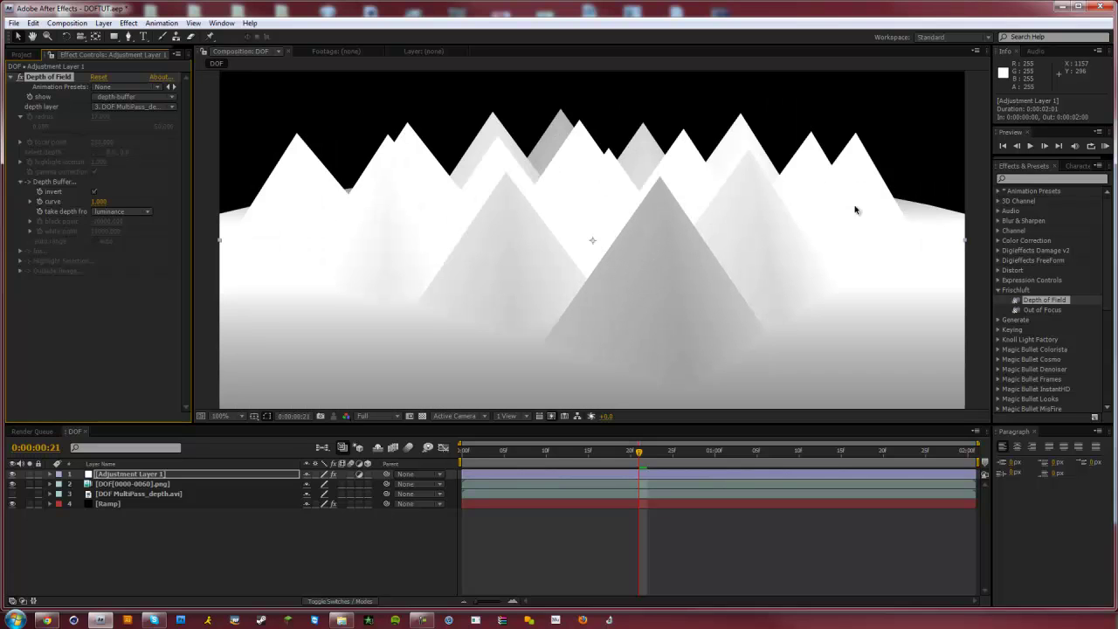
click(96, 192)
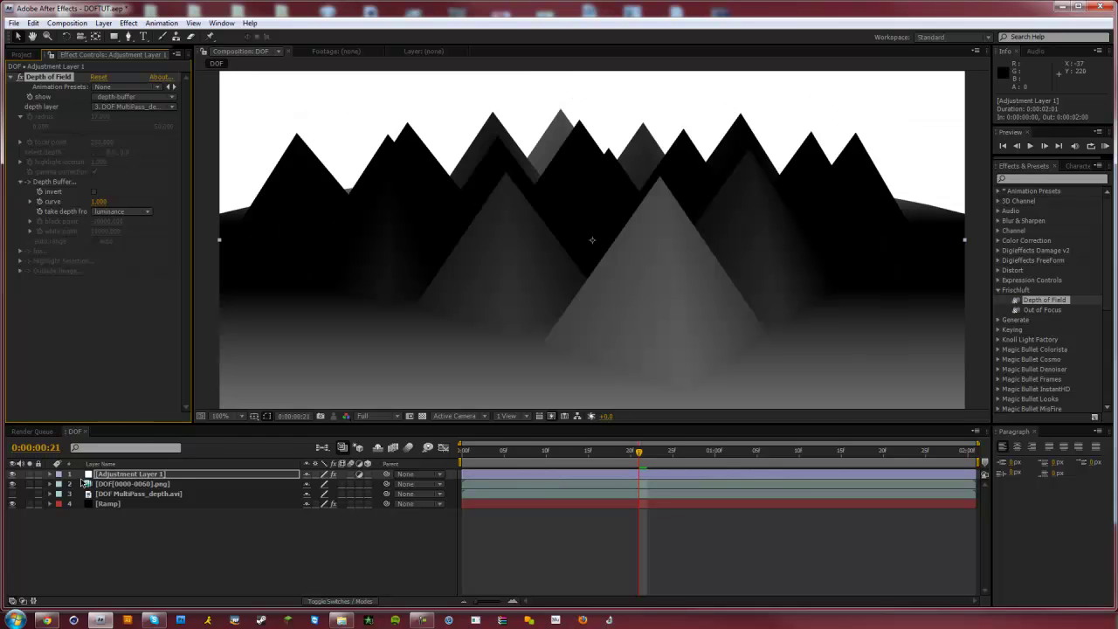
Switch Depth of Field back to normal blur with depth-buffer invert turned on.
click(133, 98)
click(206, 84)
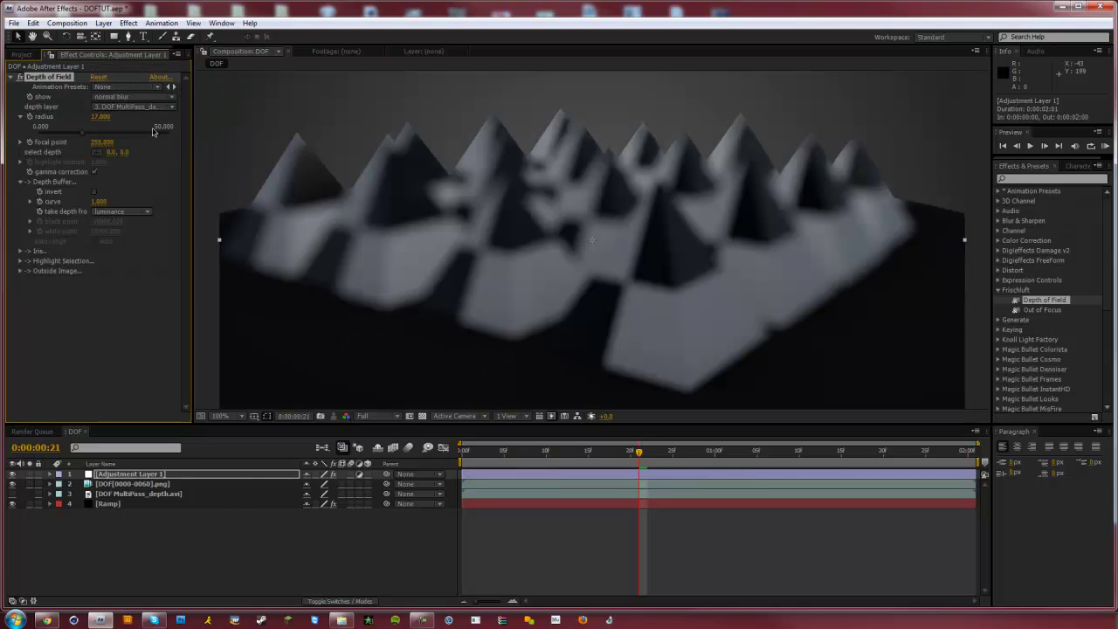
key(ctrl+z)
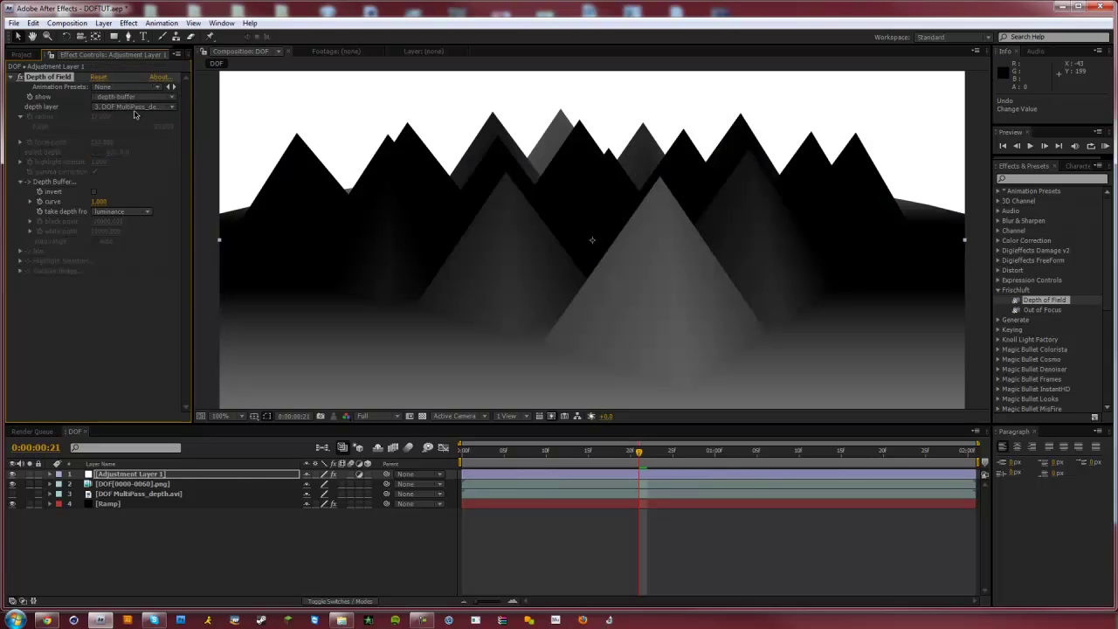
click(128, 97)
click(121, 81)
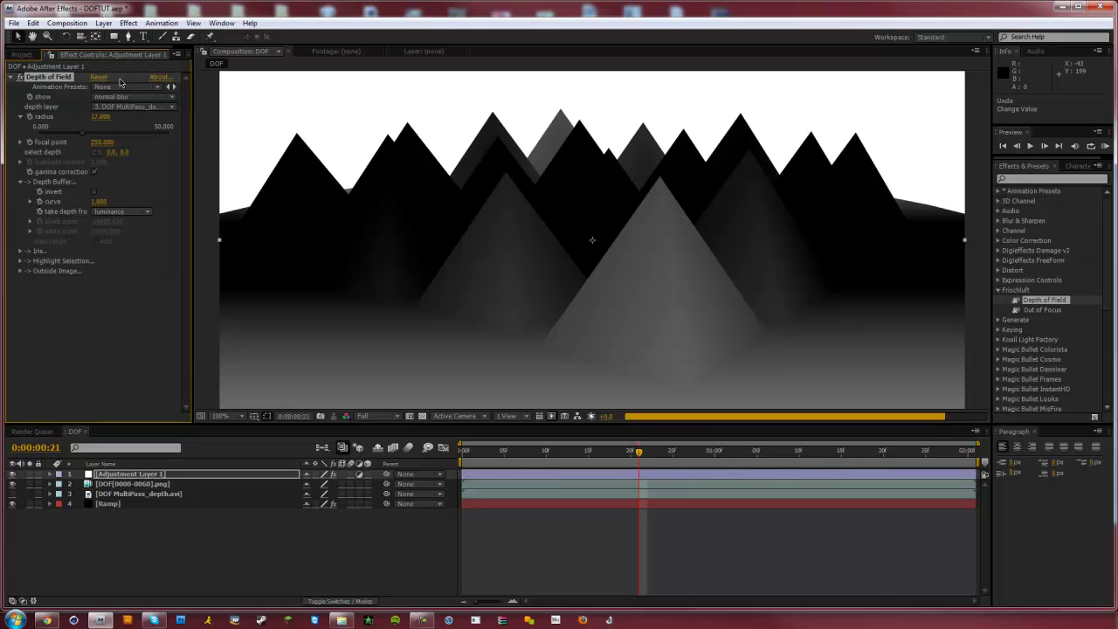
click(94, 192)
Try taking depth from alpha, red and green, then settle on luminance.
click(111, 212)
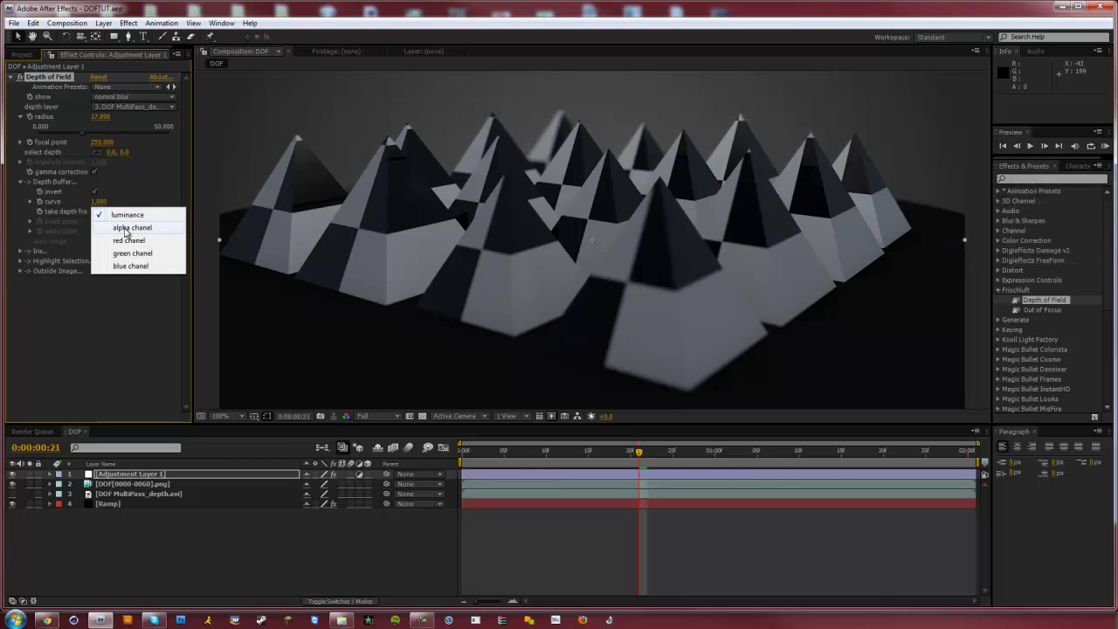
click(127, 229)
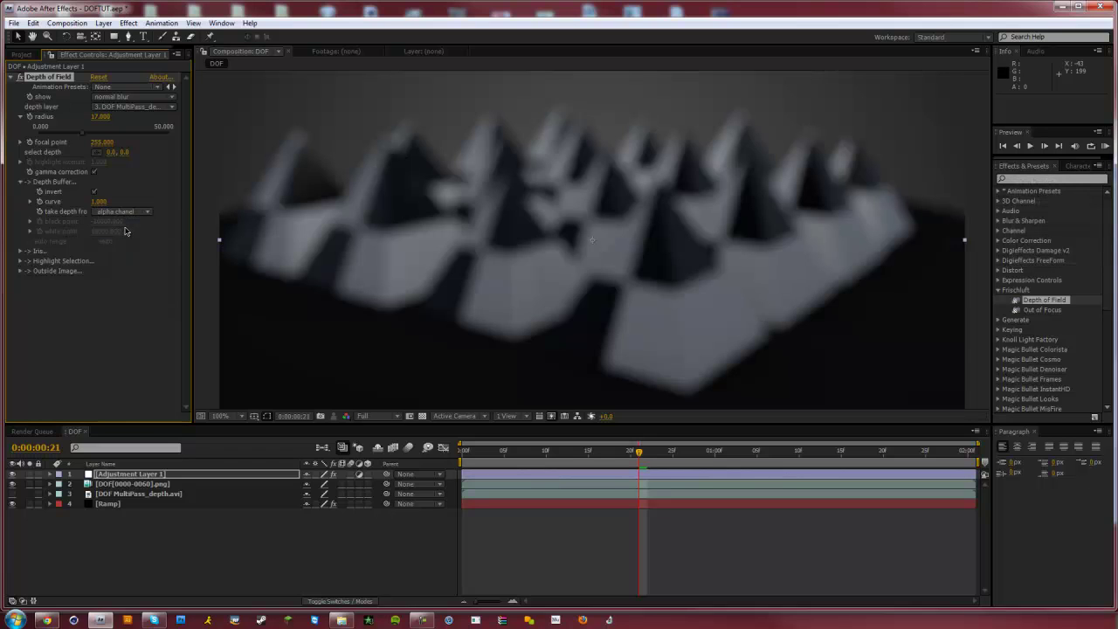
click(121, 212)
click(128, 225)
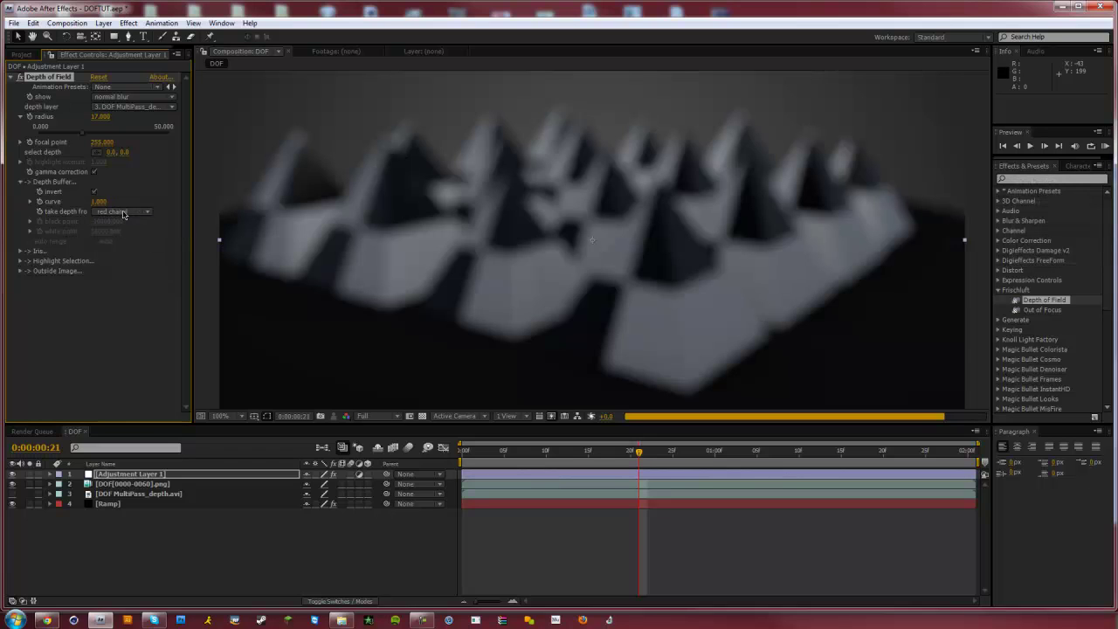
click(123, 212)
click(137, 223)
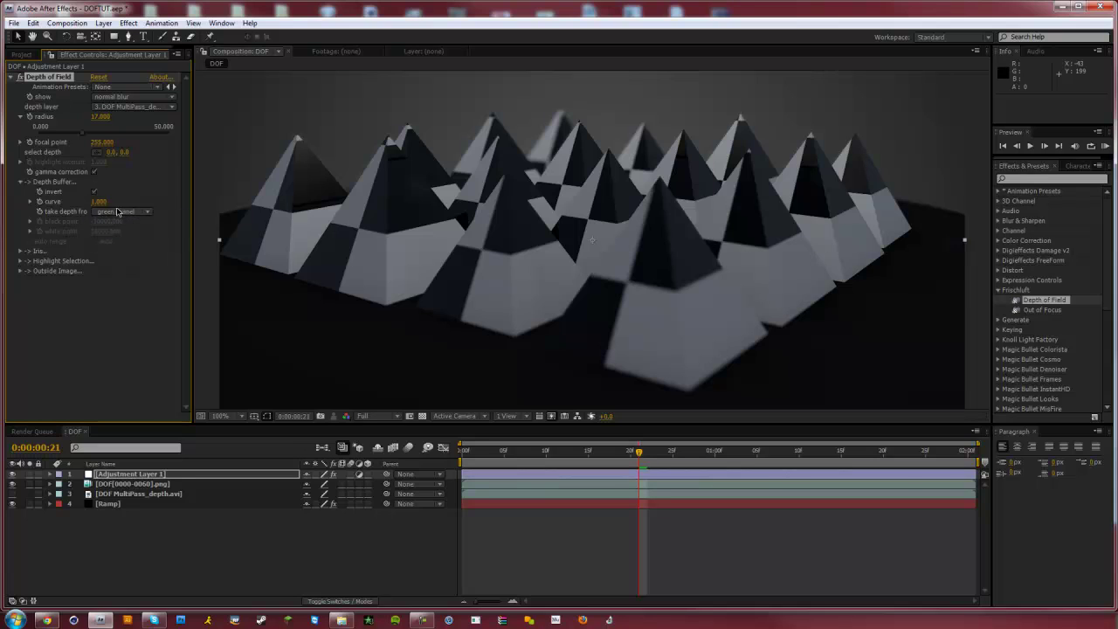
click(117, 213)
click(123, 178)
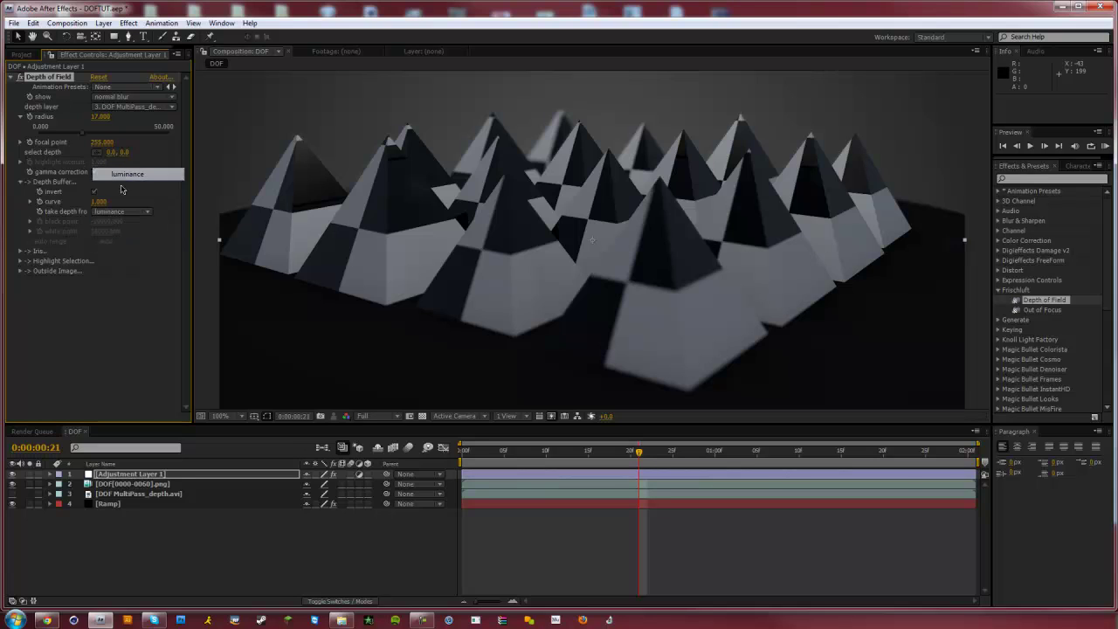
Expand Highlight Selection and enable it, then deselect Adjustment Layer 1.
click(21, 261)
click(94, 230)
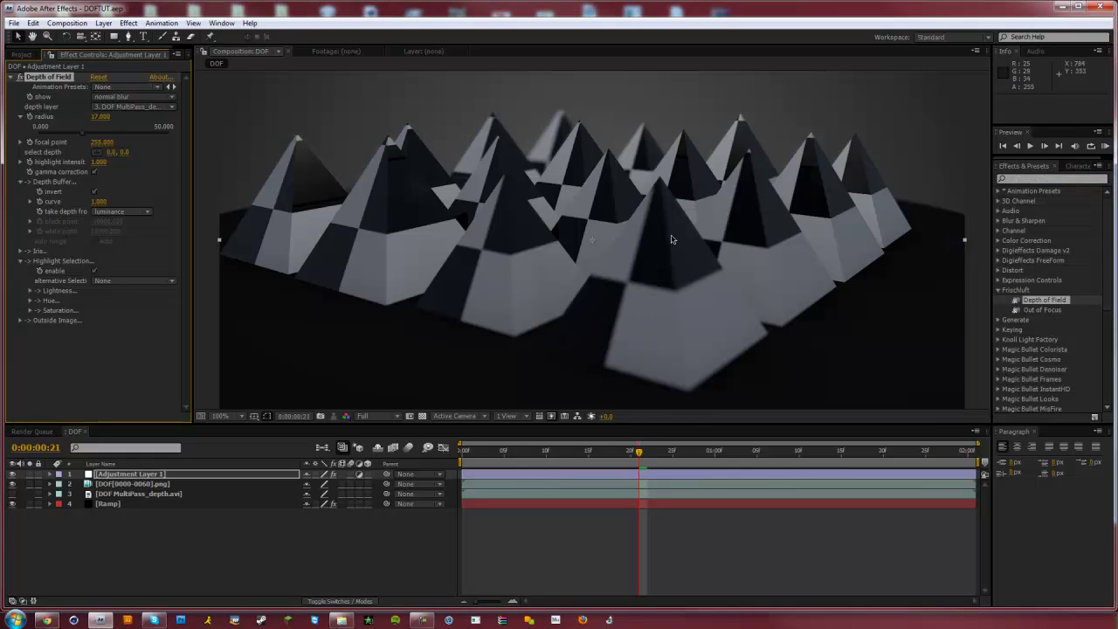
key(comma)
key(period)
click(603, 498)
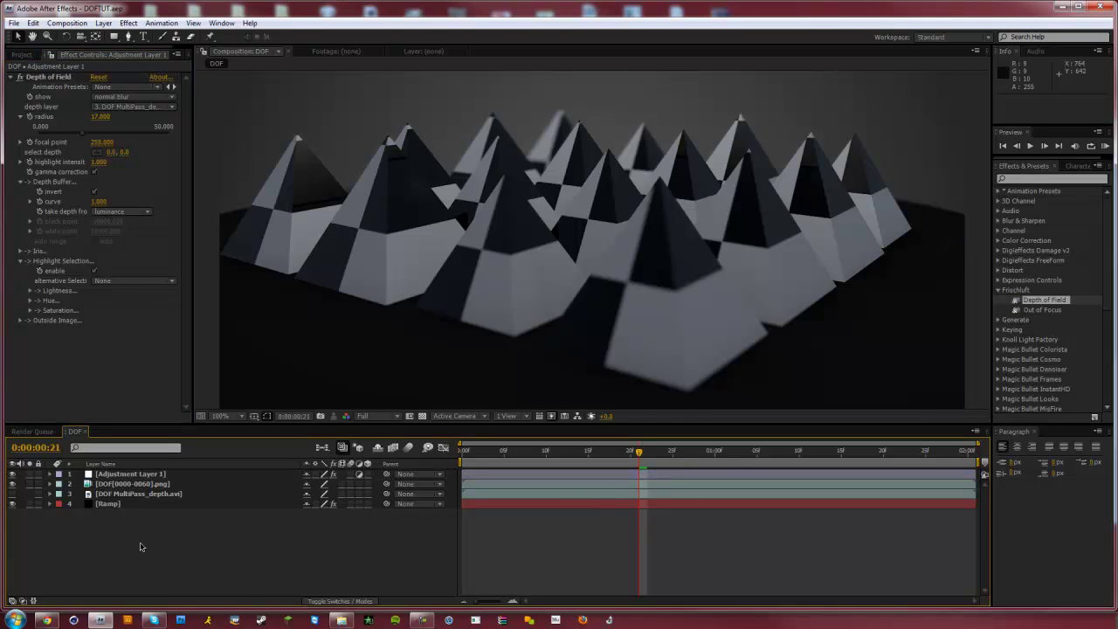
Add Adjustment Layer 2, hide Adjustment Layer 1, and apply Curves to the new layer.
key(ctrl+alt+y)
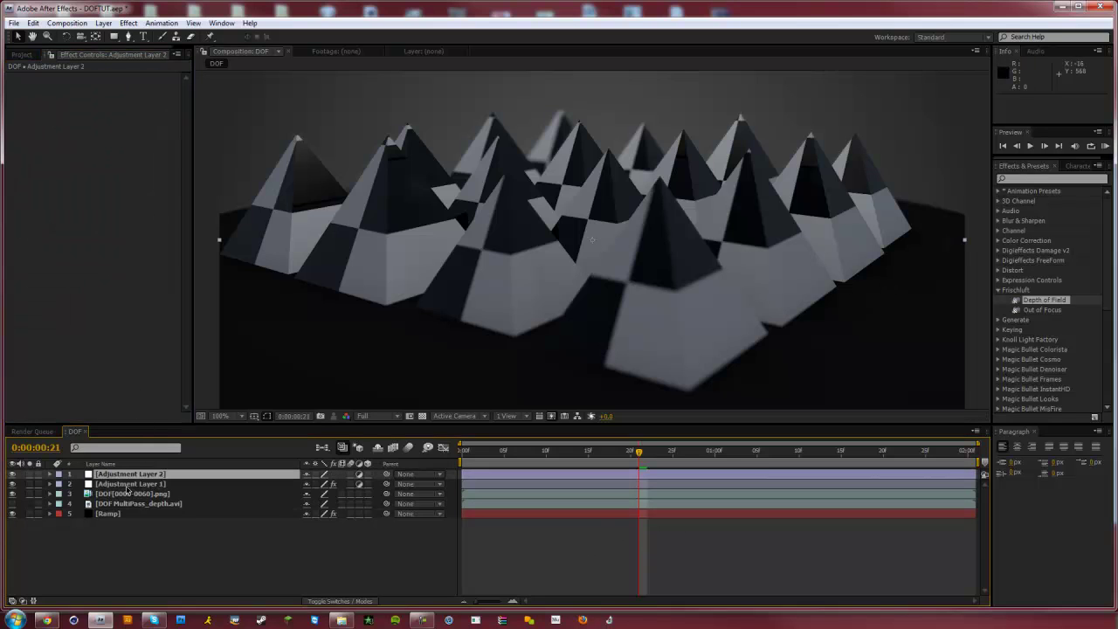
click(129, 484)
click(11, 484)
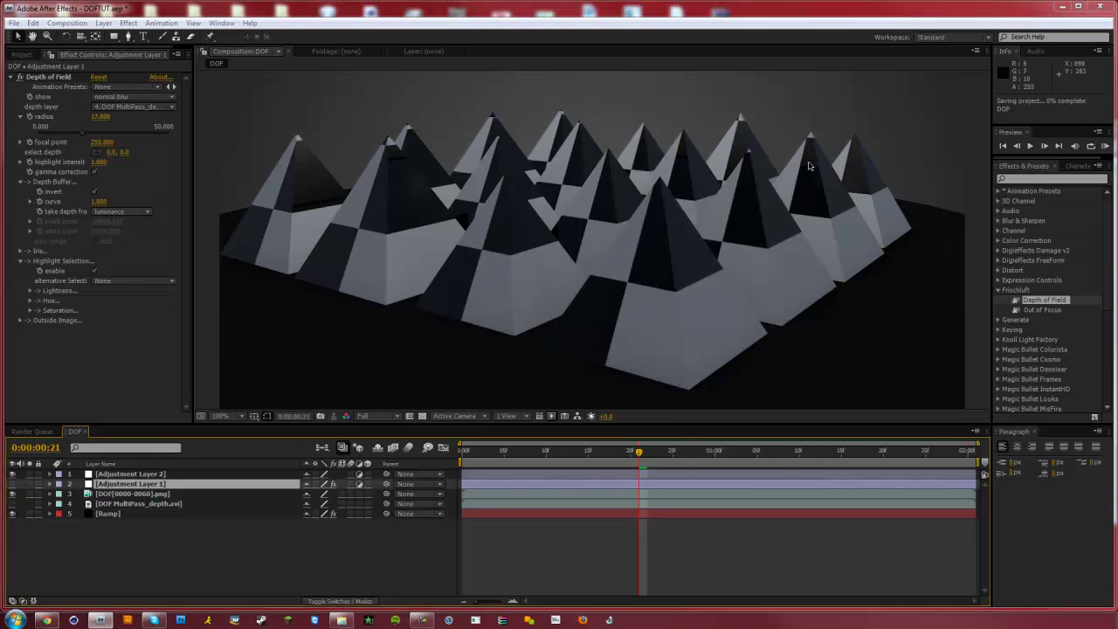
click(1001, 180)
text(curves)
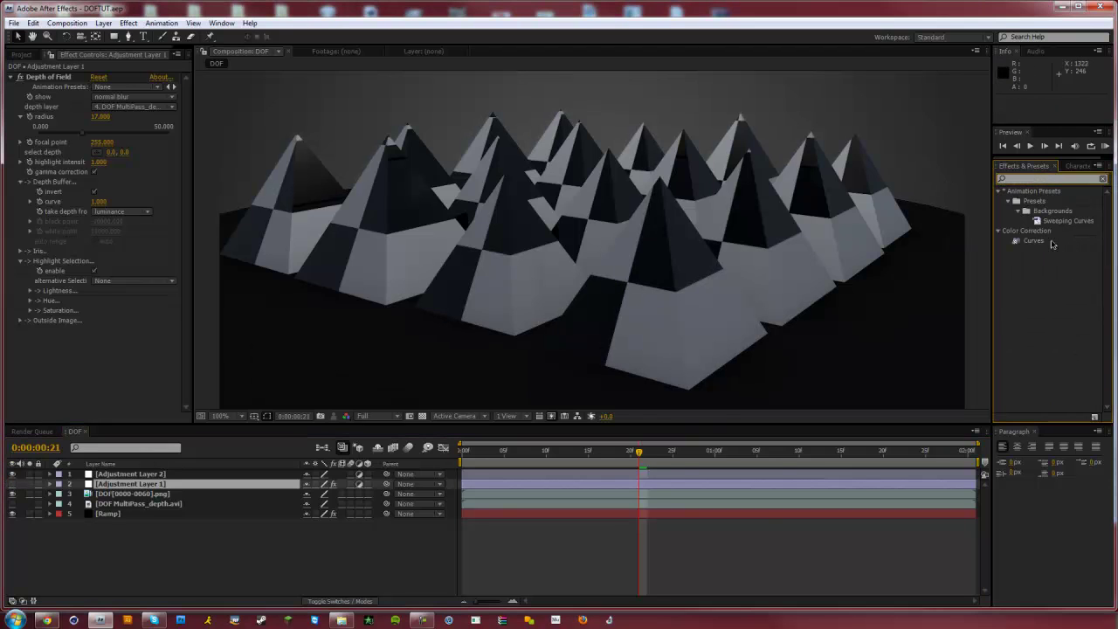
drag(1044, 243, 125, 477)
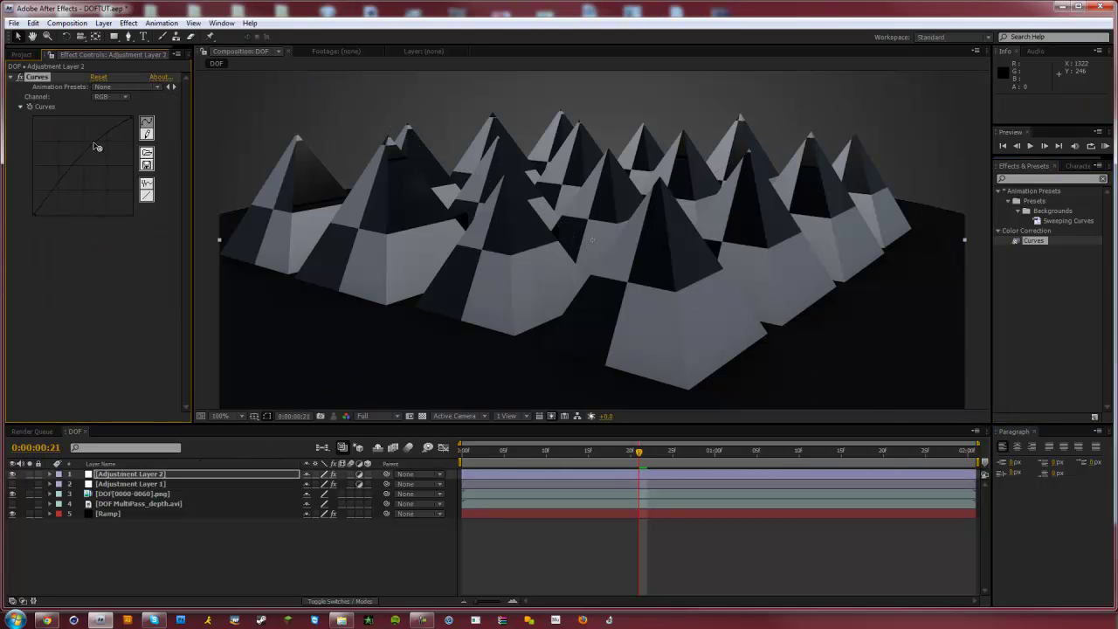
Bend the Curves into an S-shape for contrast and make Adjustment Layer 1 visible again.
drag(100, 150, 95, 129)
drag(58, 189, 62, 203)
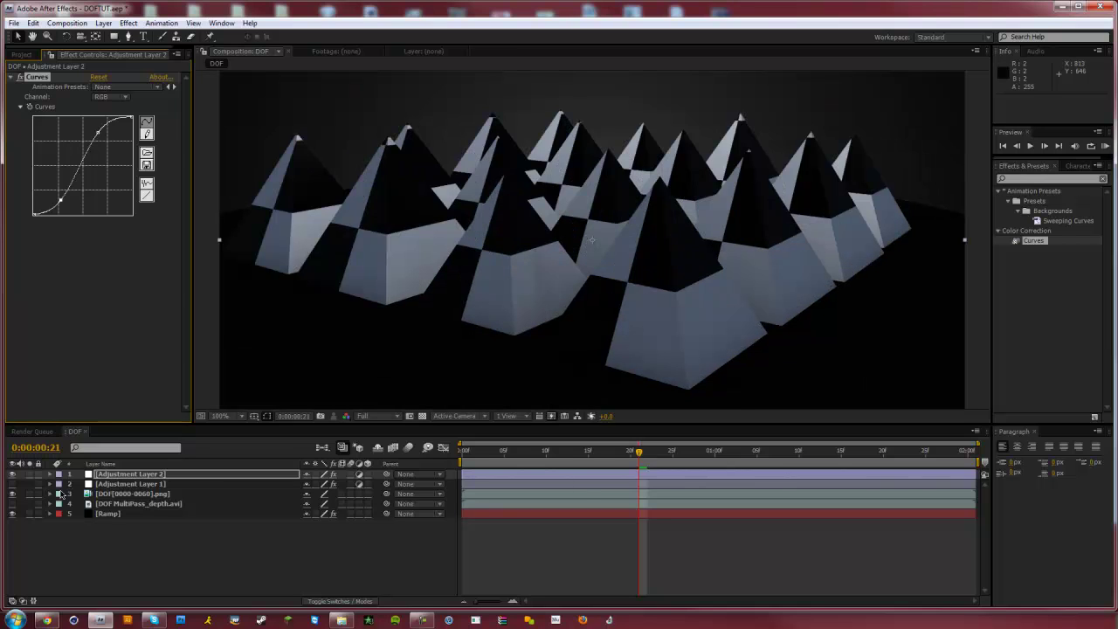
click(106, 483)
click(11, 483)
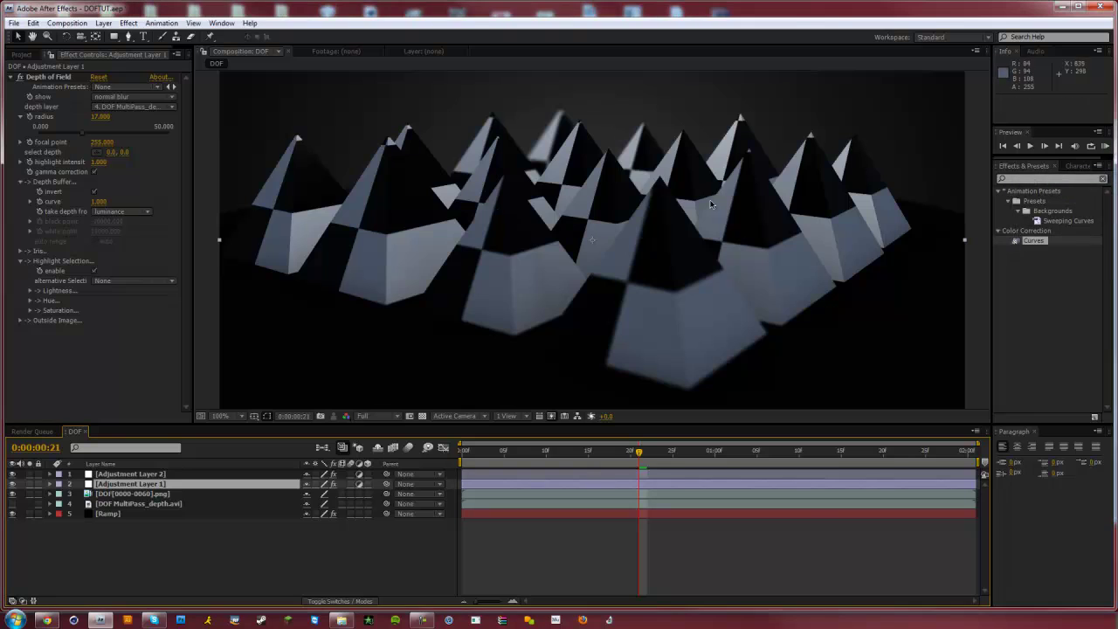
scroll(624, 225, down, 2)
scroll(625, 225, up, 2)
Raise the Ramp layer's Ramp Scatter to about 159, then scrub to frame 0:00:00:10.
click(107, 515)
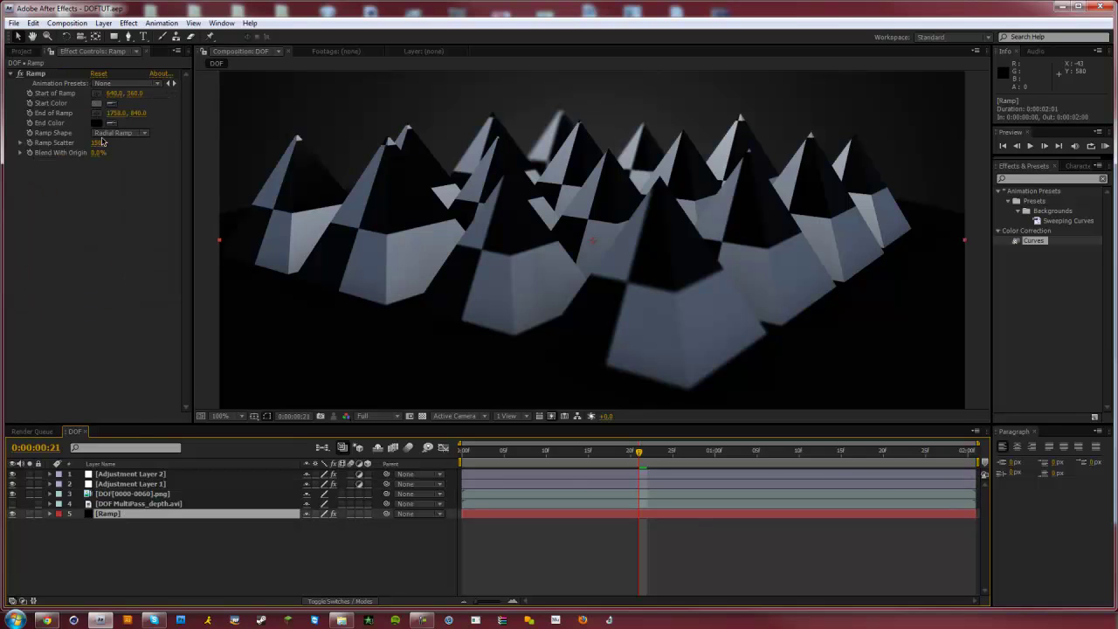
drag(102, 142, 155, 148)
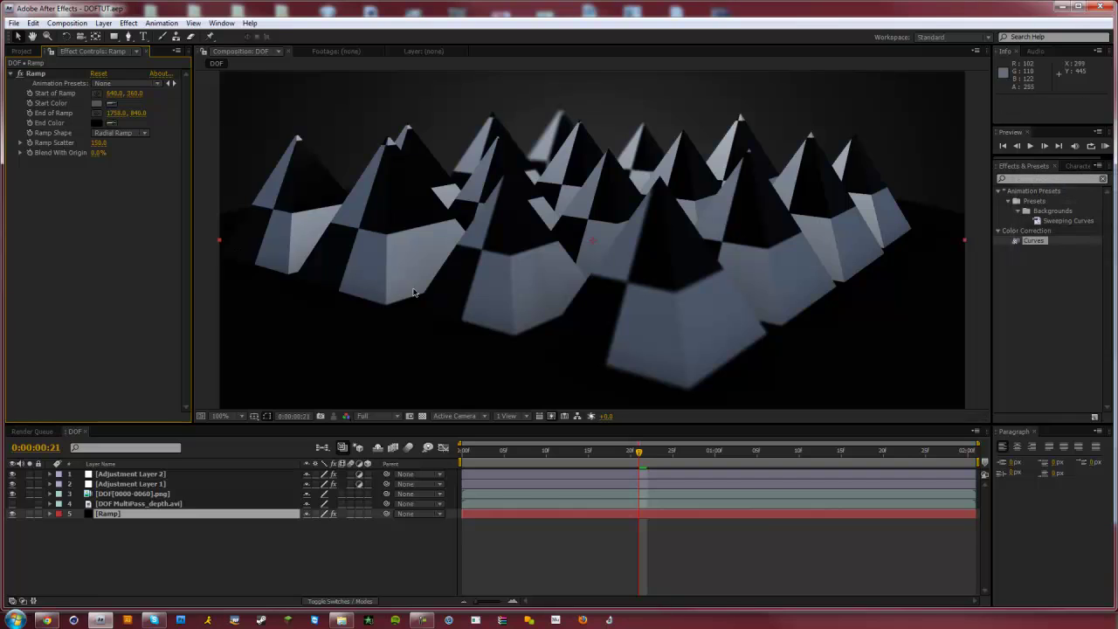
key(comma)
key(comma)
key(comma)
key(period)
key(period)
key(period)
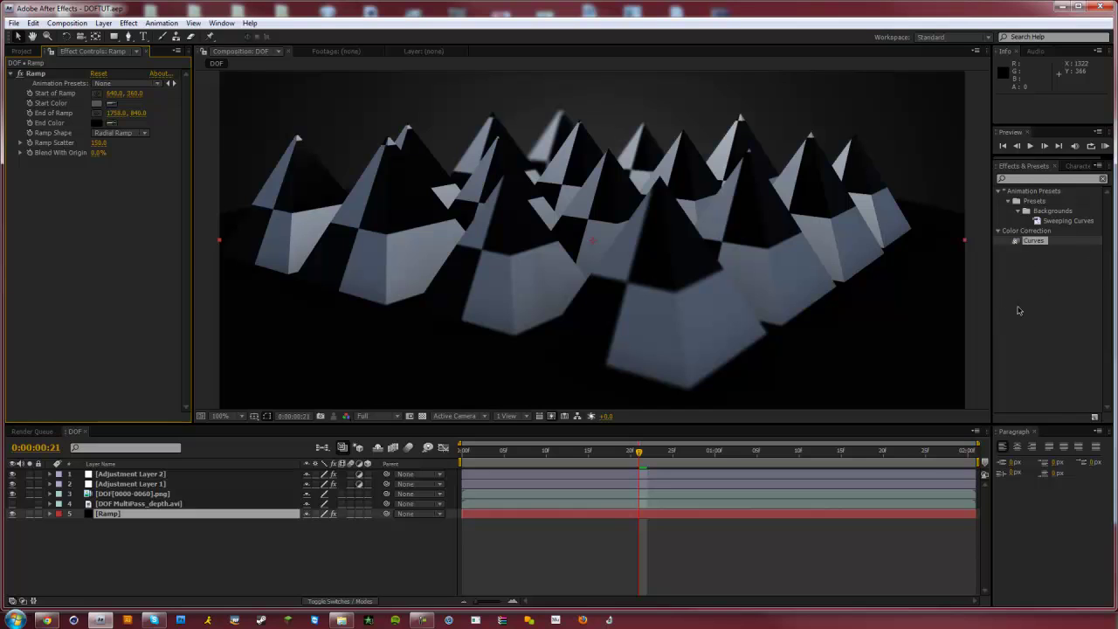
drag(669, 469, 550, 473)
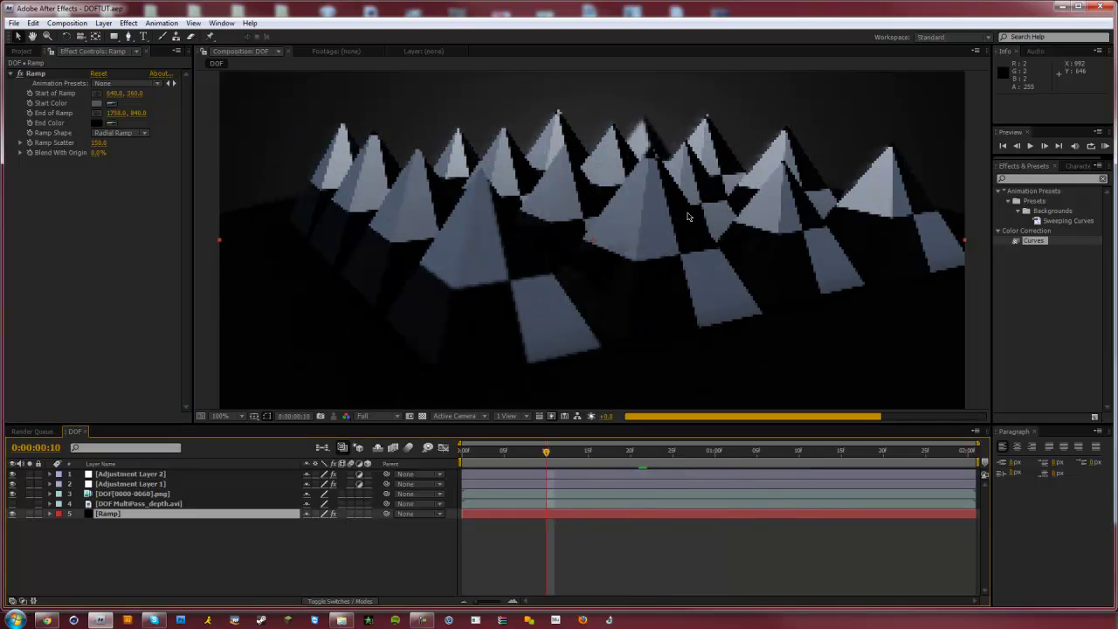
scroll(693, 270, down, 2)
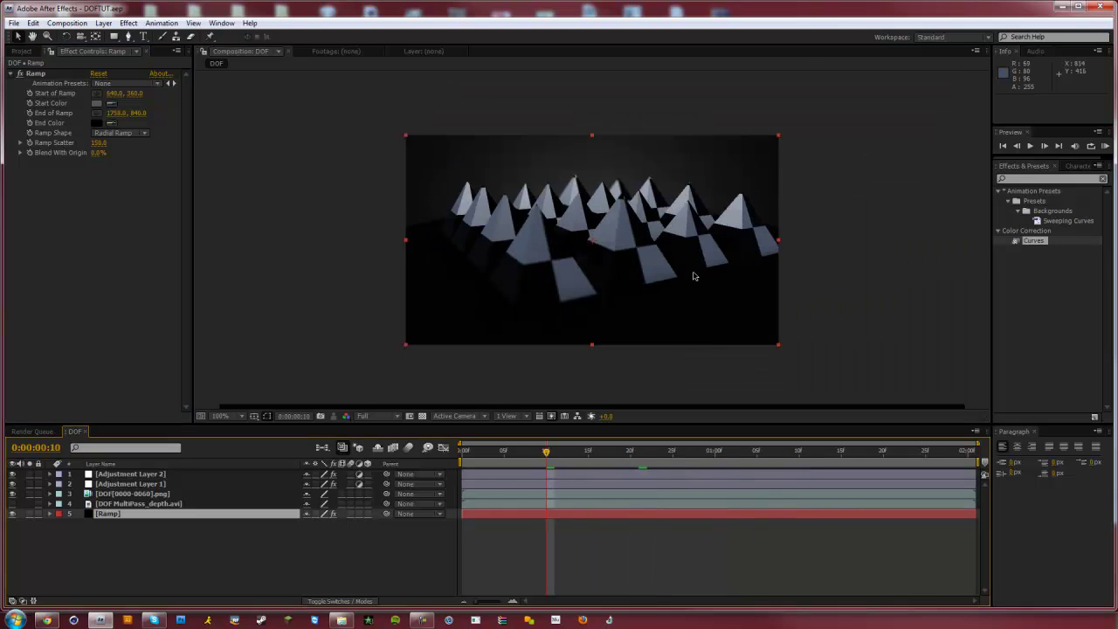